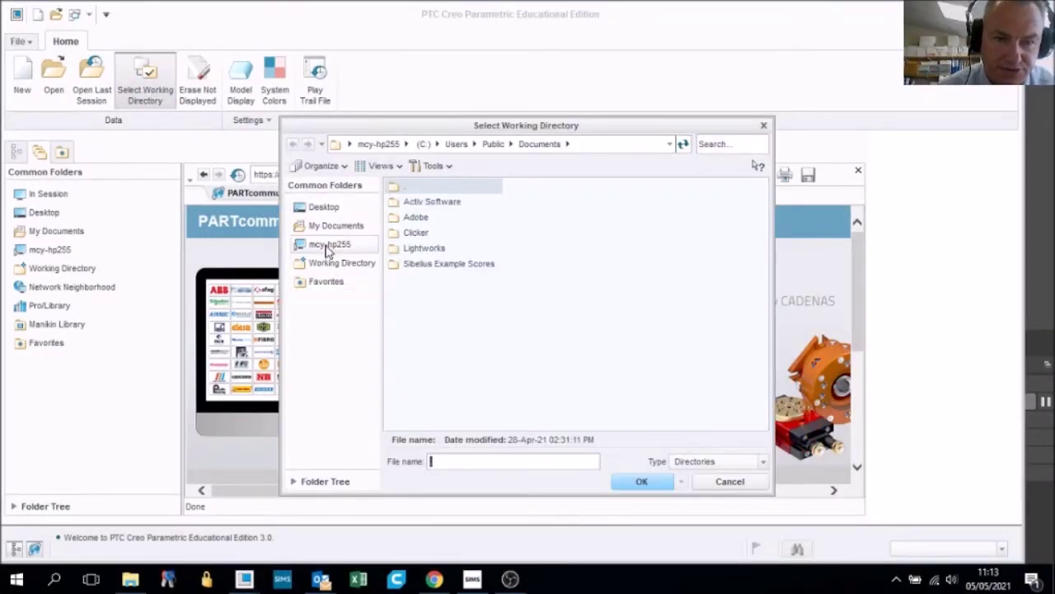
# - Set the working directory to the Creo folder inside Technology on the H: drive
pyautogui.click(323, 246)
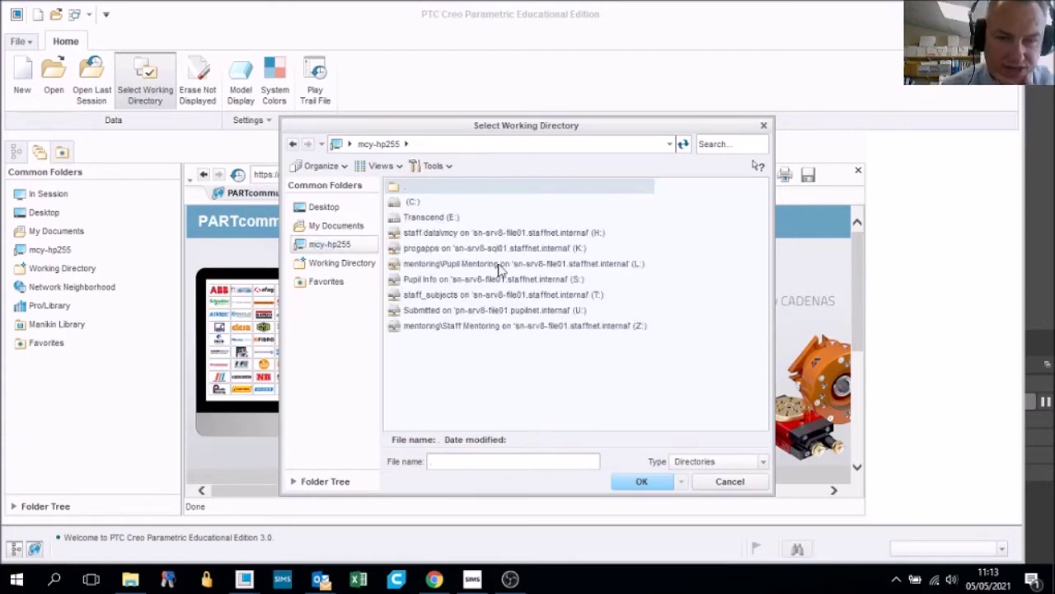
pyautogui.click(573, 233)
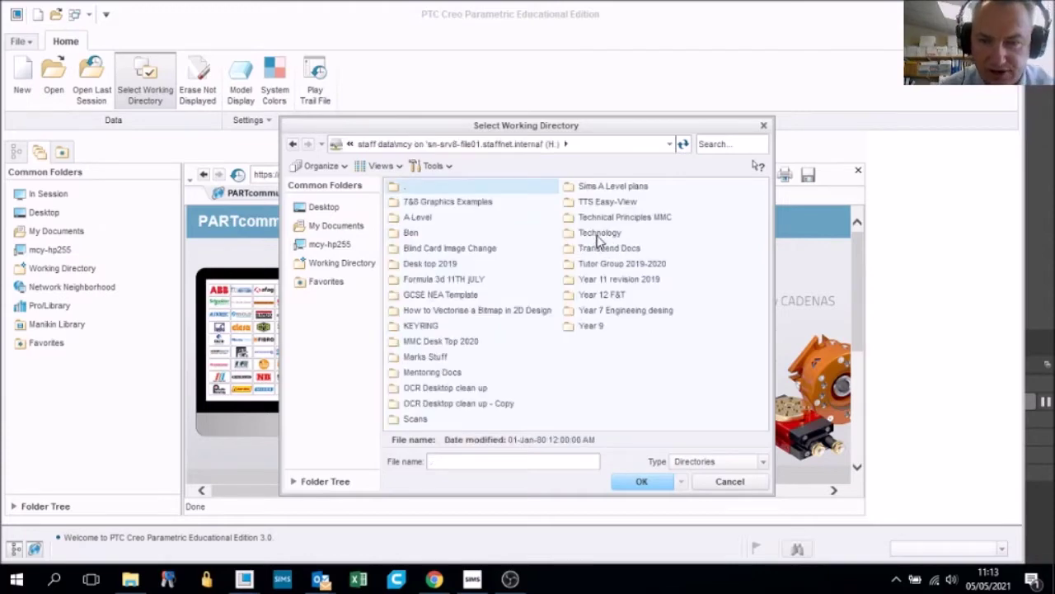
pyautogui.doubleClick(598, 235)
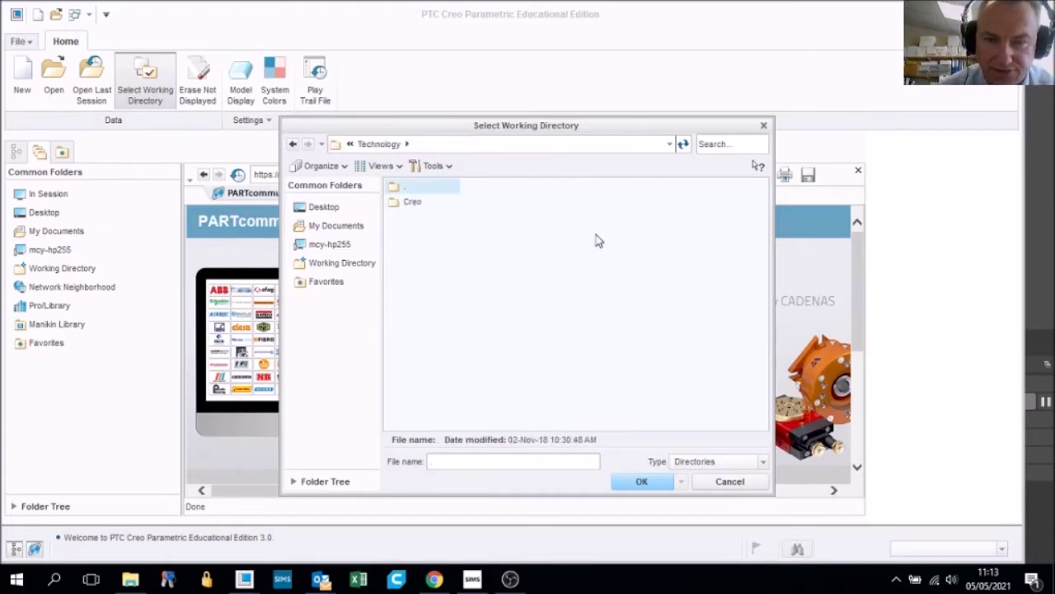
pyautogui.click(410, 206)
pyautogui.doubleClick(407, 205)
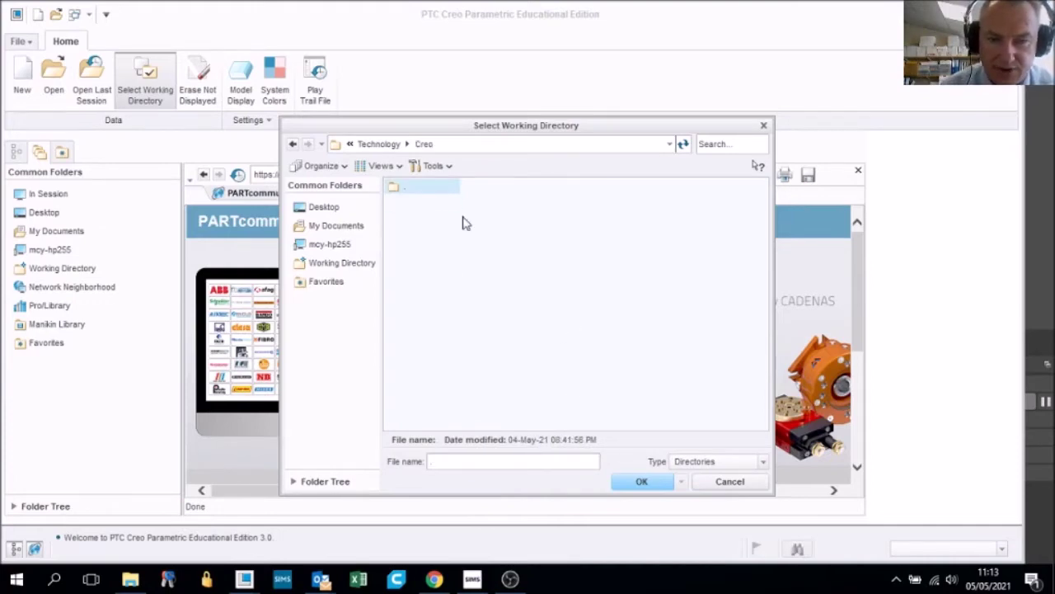
pyautogui.click(643, 485)
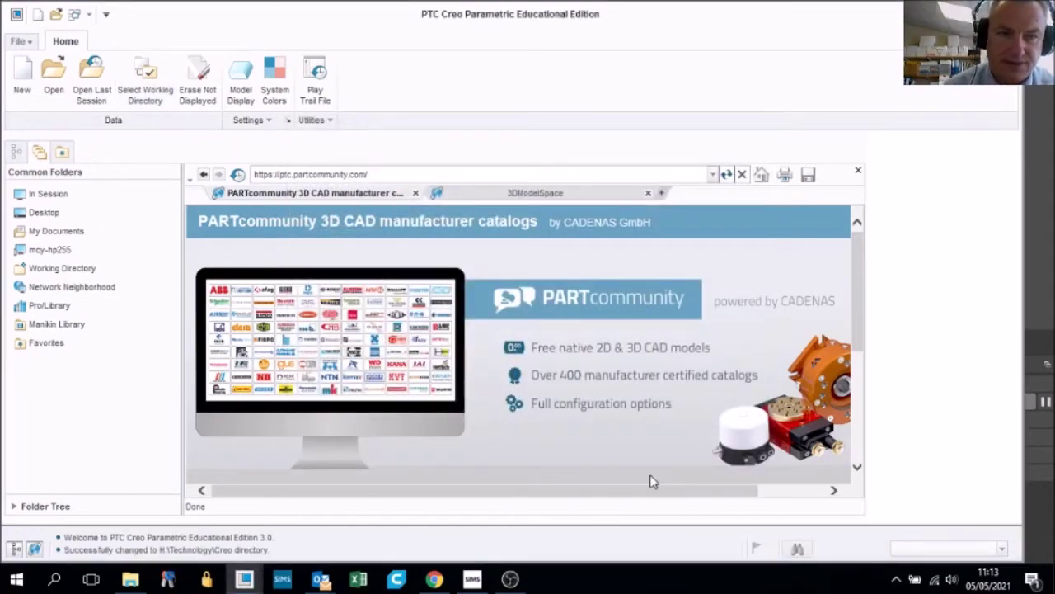
# - Create a new solid part named Bottle_2 using the default template
pyautogui.click(978, 14)
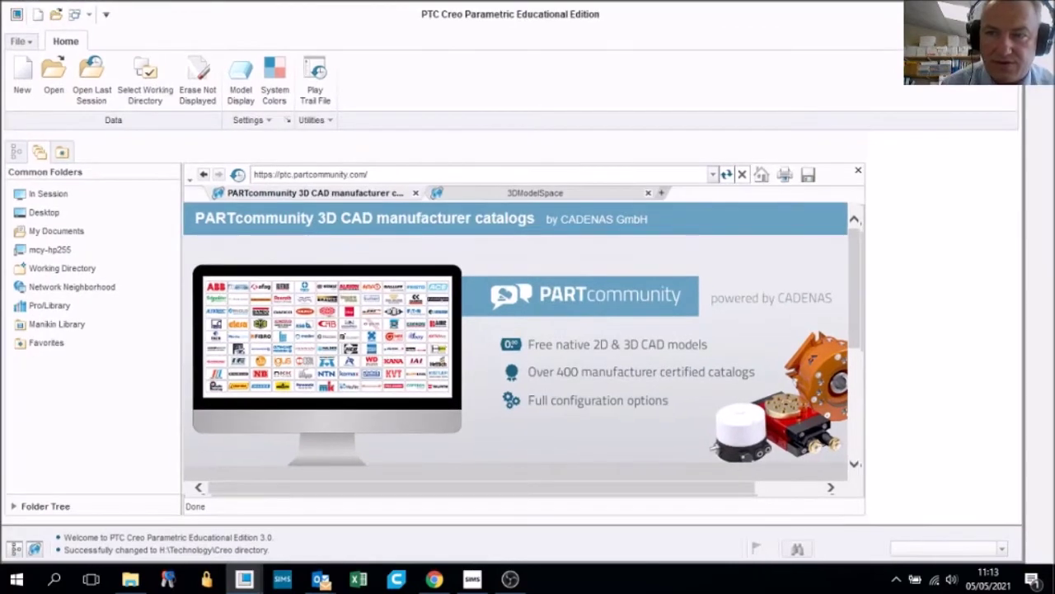
pyautogui.click(19, 74)
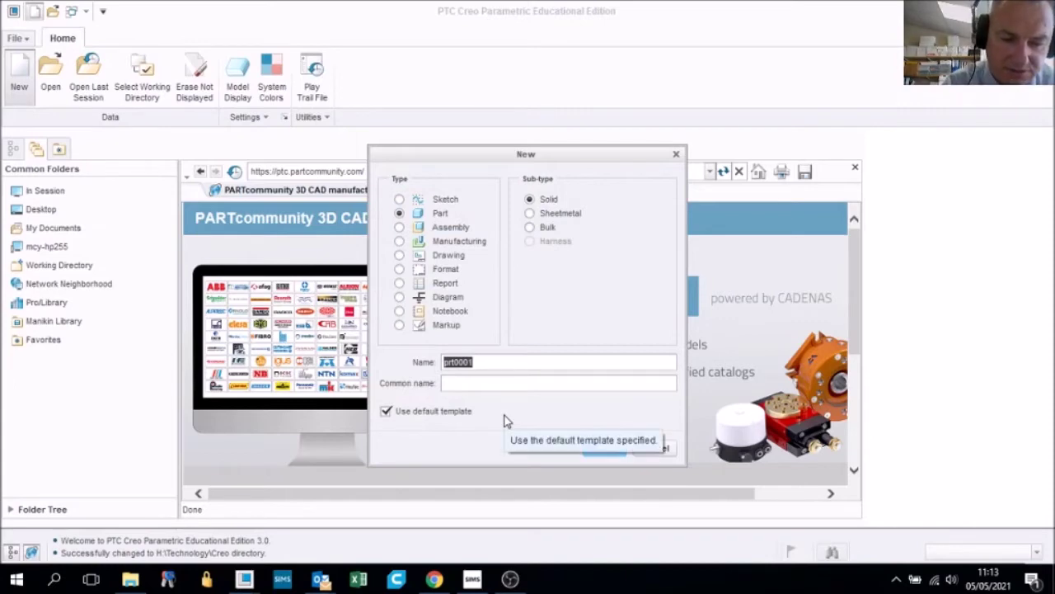
pyautogui.write('Bottle')
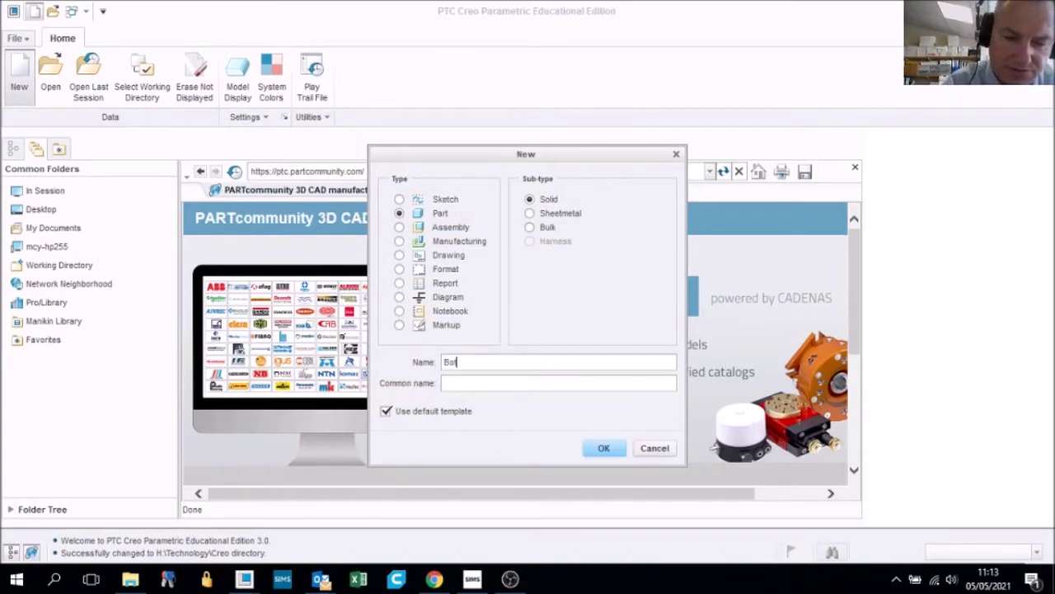
pyautogui.click(604, 449)
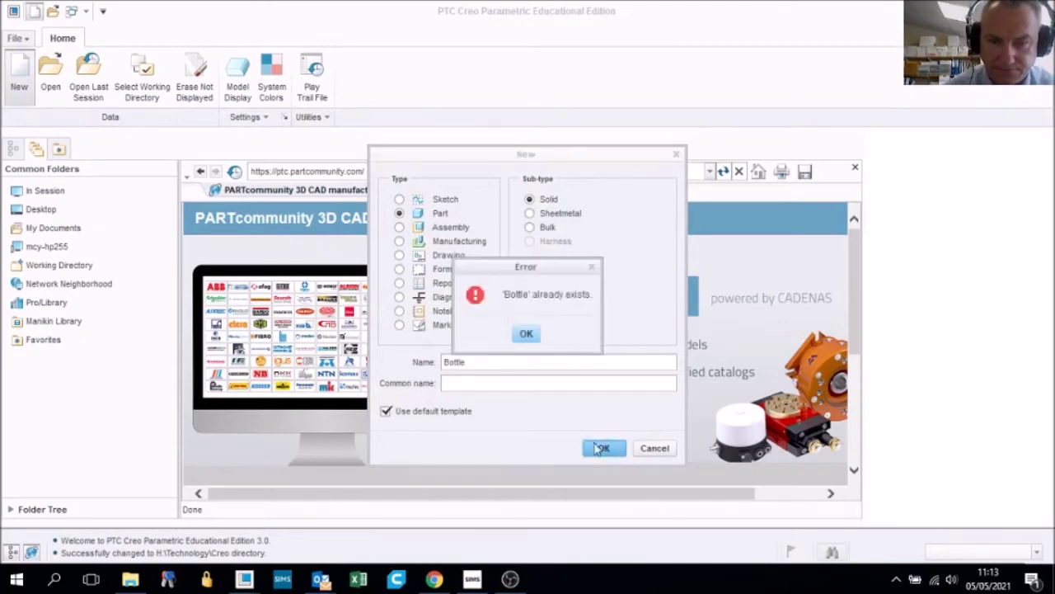
pyautogui.click(527, 334)
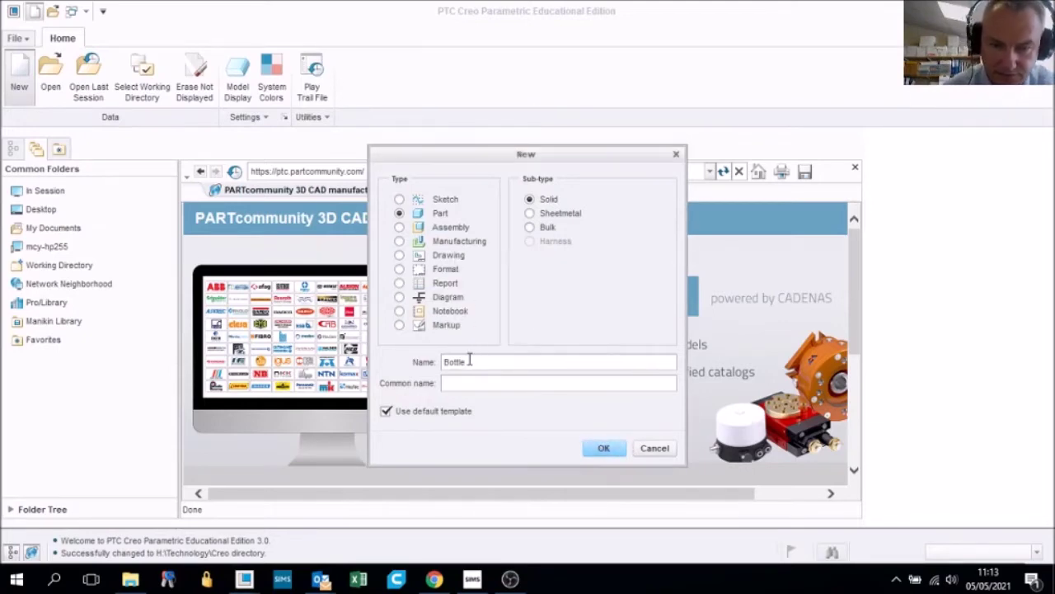
pyautogui.click(469, 360)
pyautogui.write('_2')
pyautogui.press('Return')
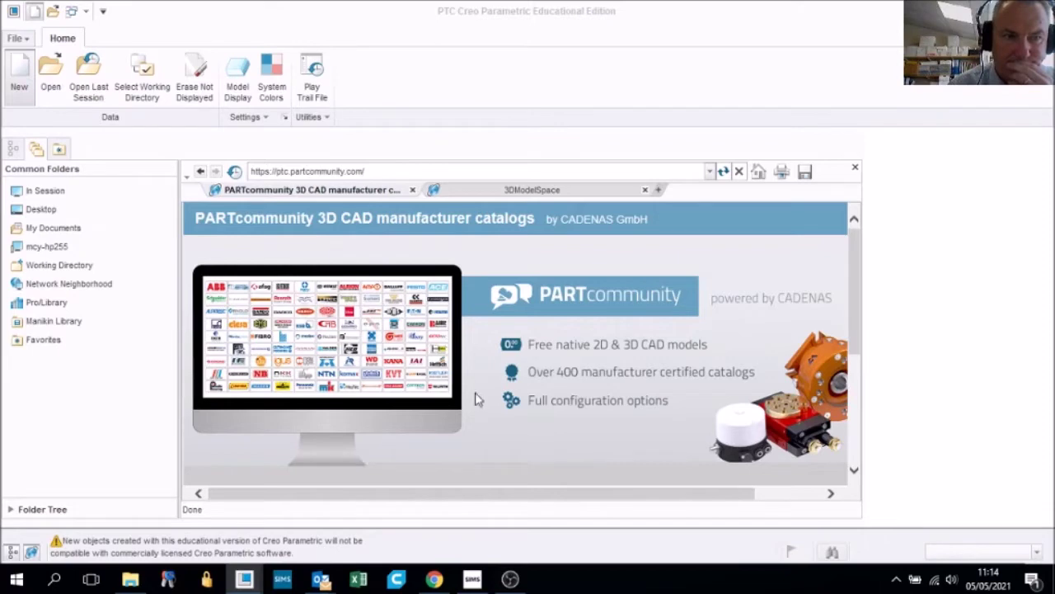
pyautogui.click(20, 72)
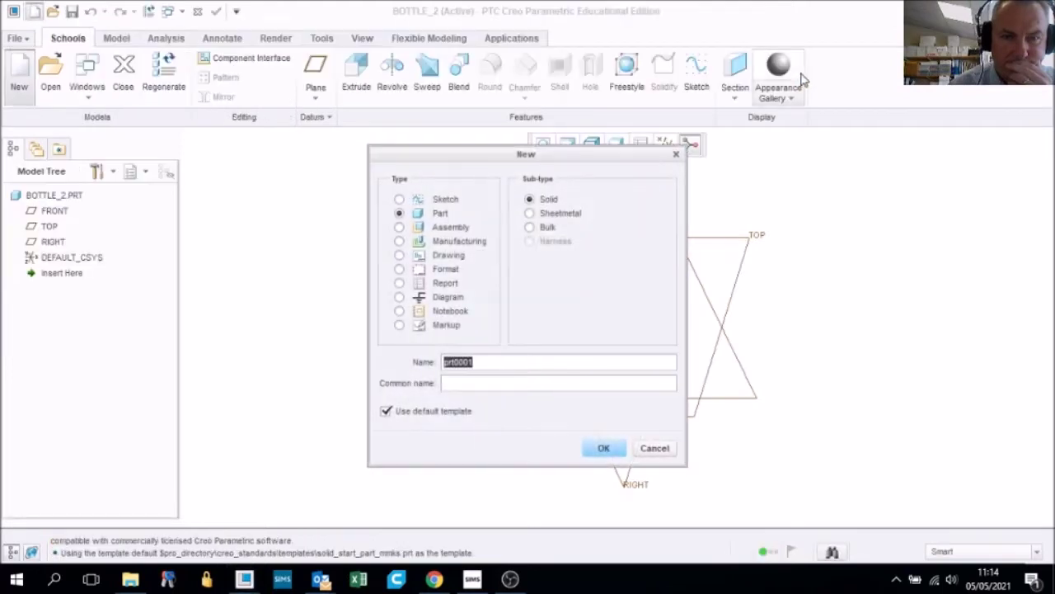
pyautogui.click(656, 448)
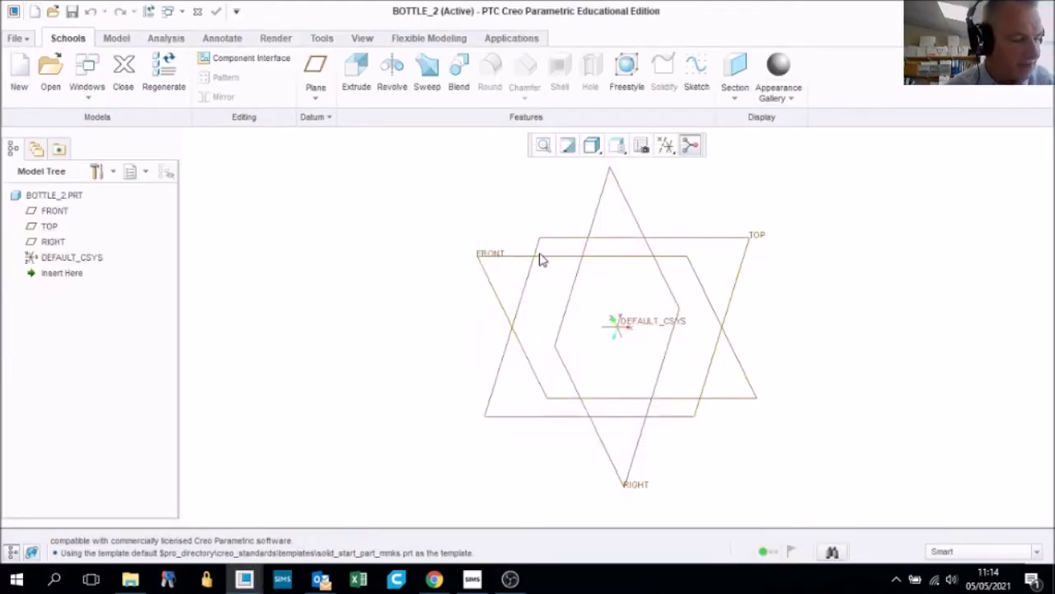
# - Start a sketch on the FRONT plane and draw a centre rectangle at the origin, about 235 mm wide and 347 mm high
pyautogui.click(490, 260)
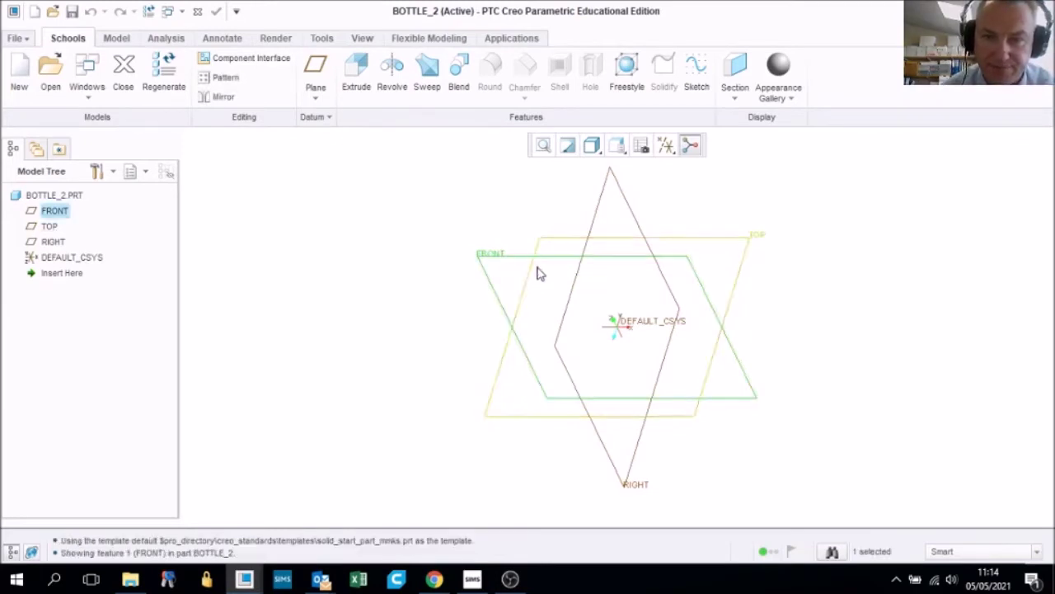
pyautogui.click(697, 78)
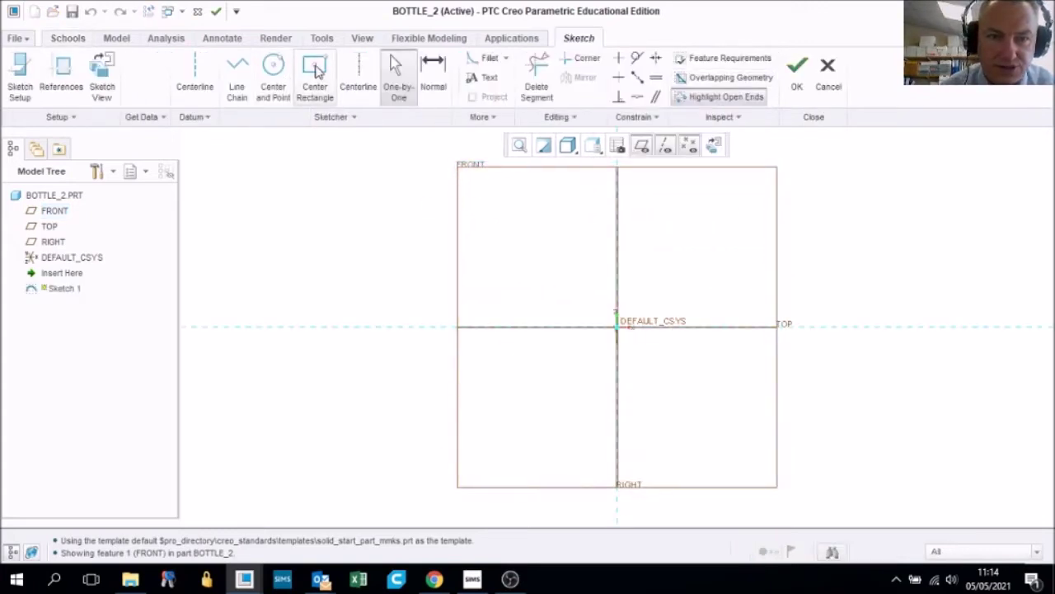
pyautogui.click(315, 71)
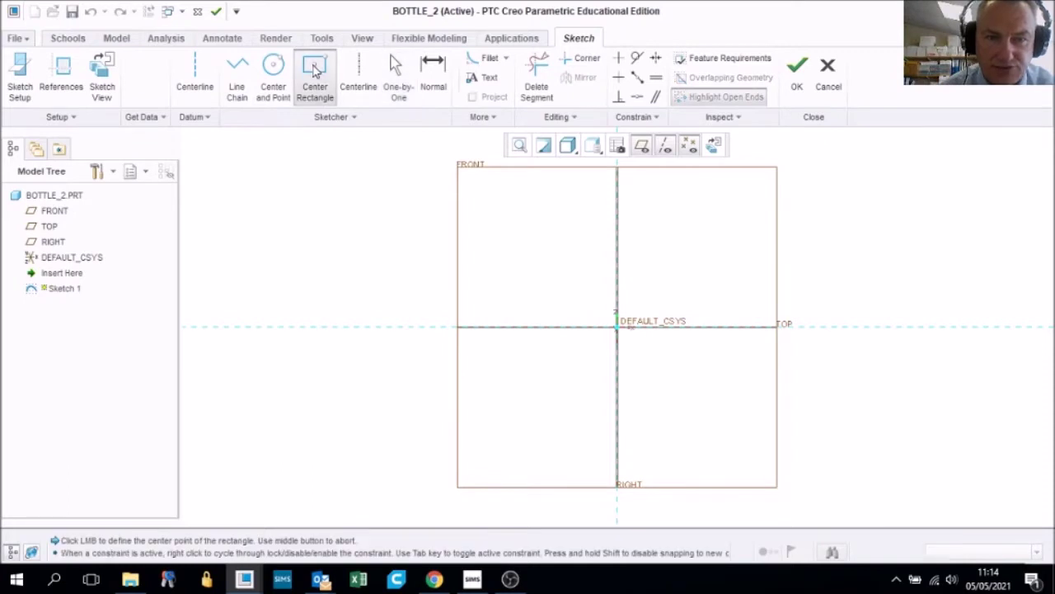
pyautogui.click(616, 327)
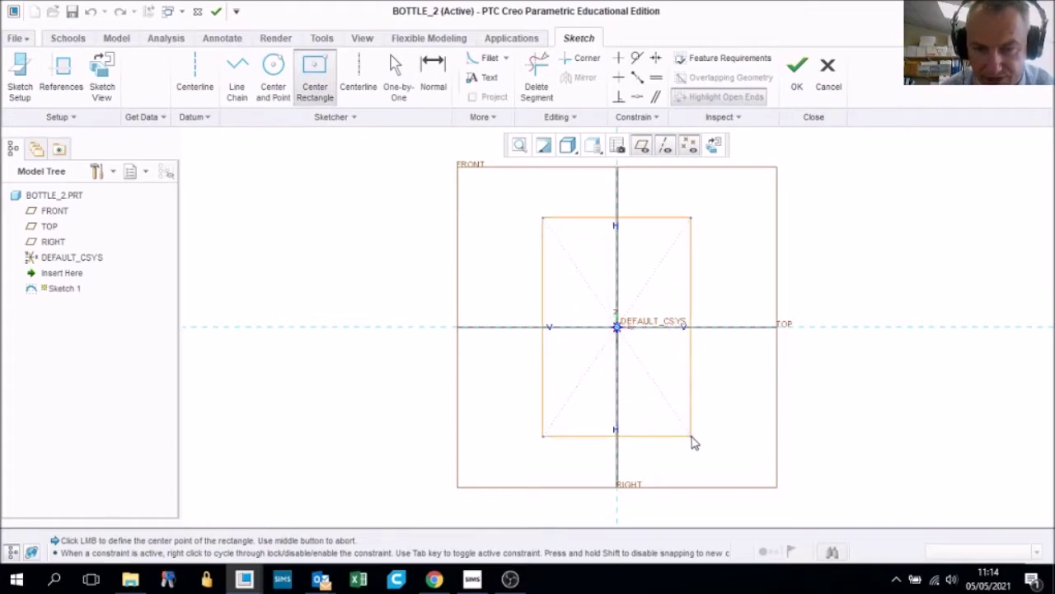
pyautogui.click(693, 437)
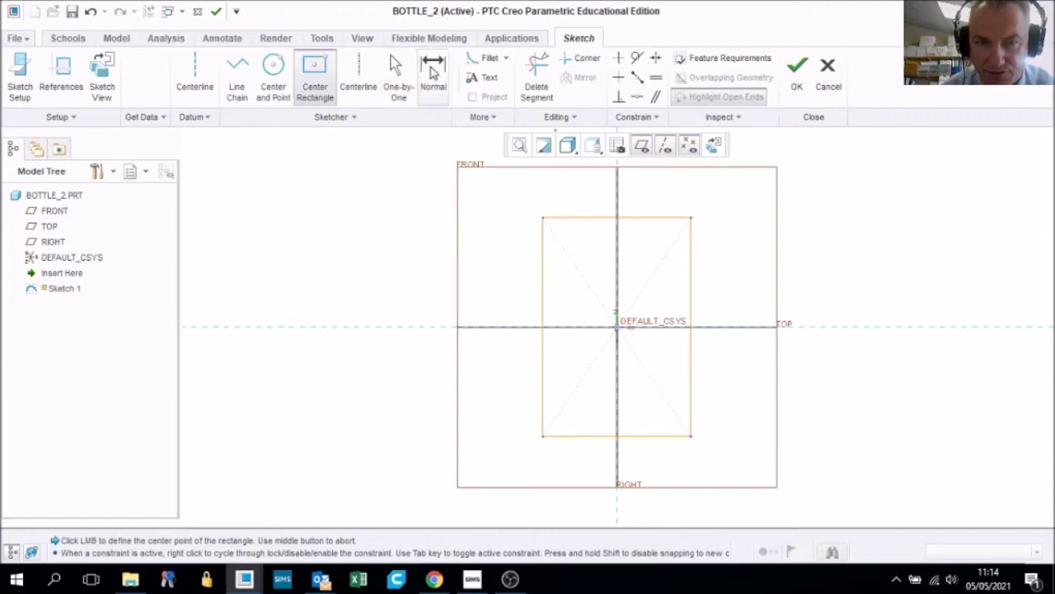
# - Set the rectangle's height to 180 mm and its width to 80 mm, and finish the sketch
pyautogui.click(433, 70)
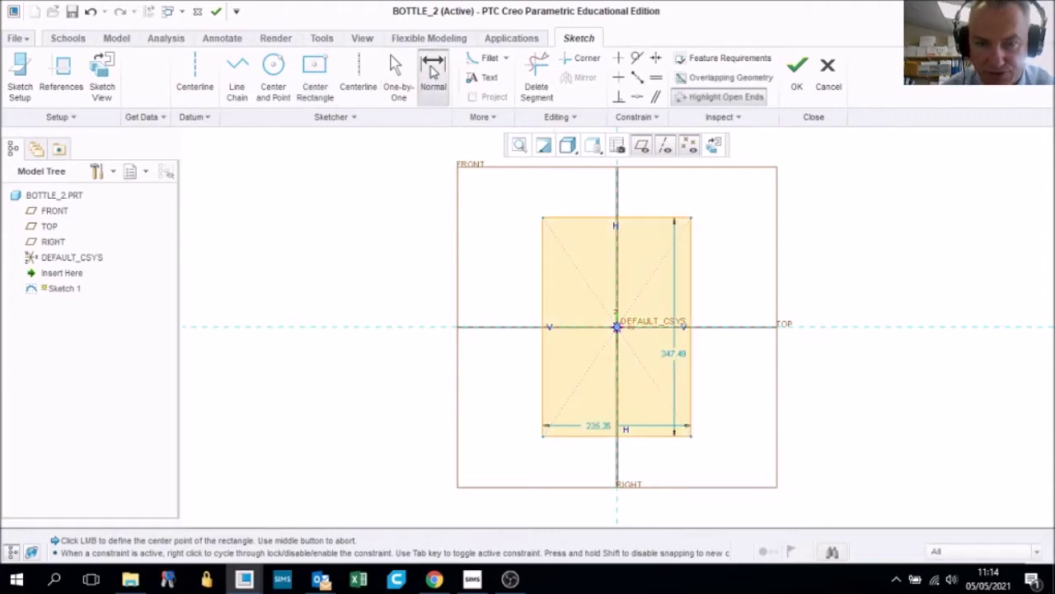
pyautogui.doubleClick(673, 357)
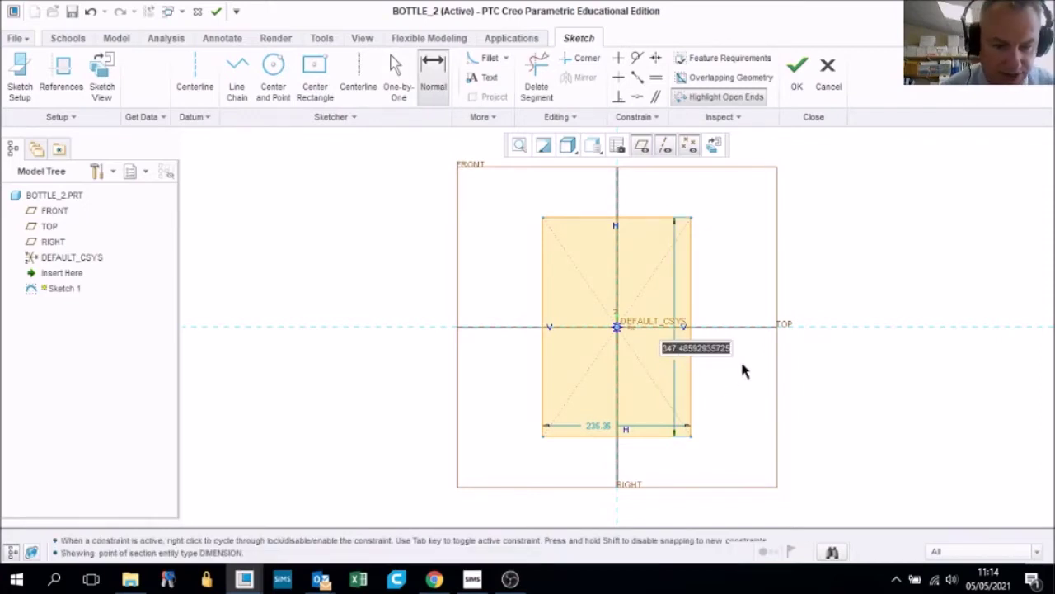
pyautogui.write('1800')
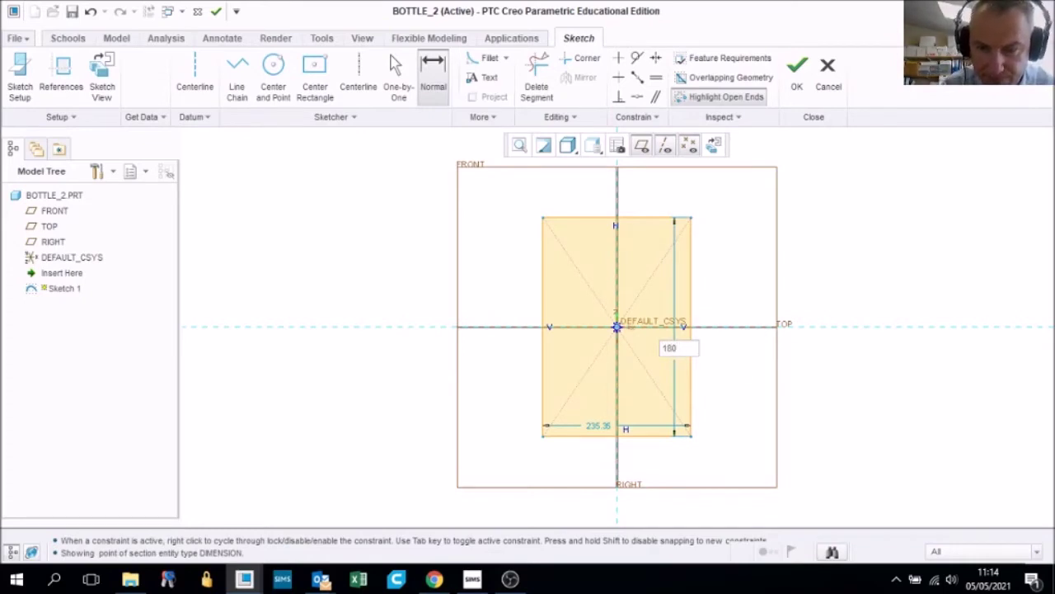
pyautogui.press('Return')
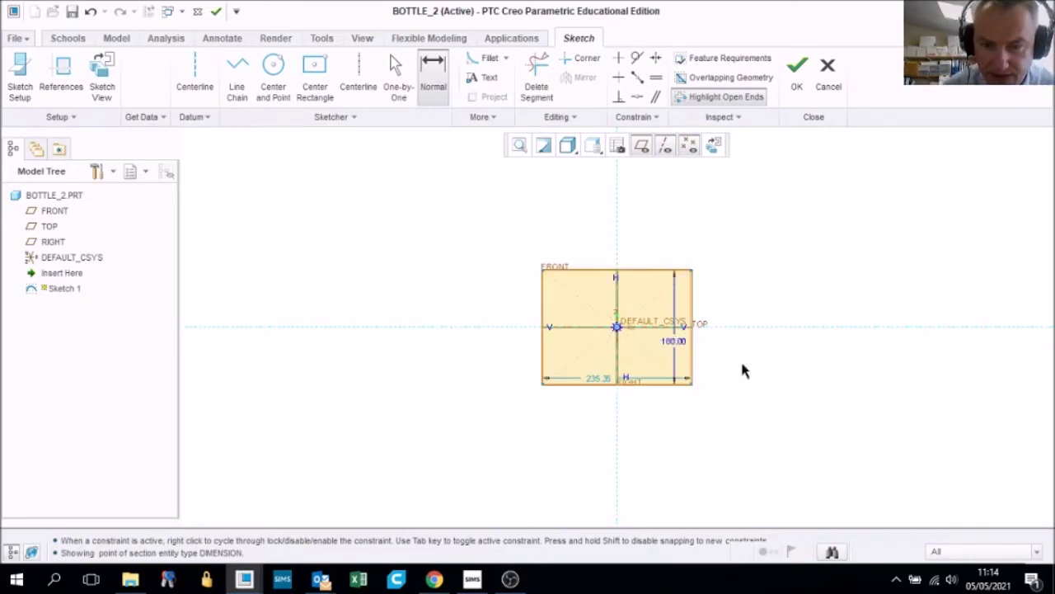
pyautogui.doubleClick(598, 383)
pyautogui.write('80')
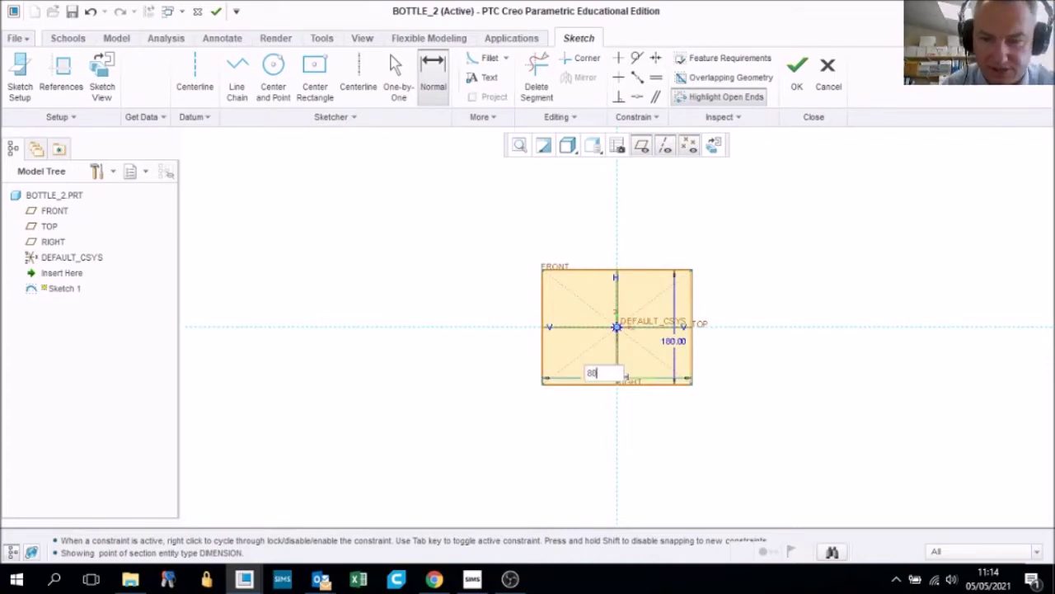
pyautogui.press('Return')
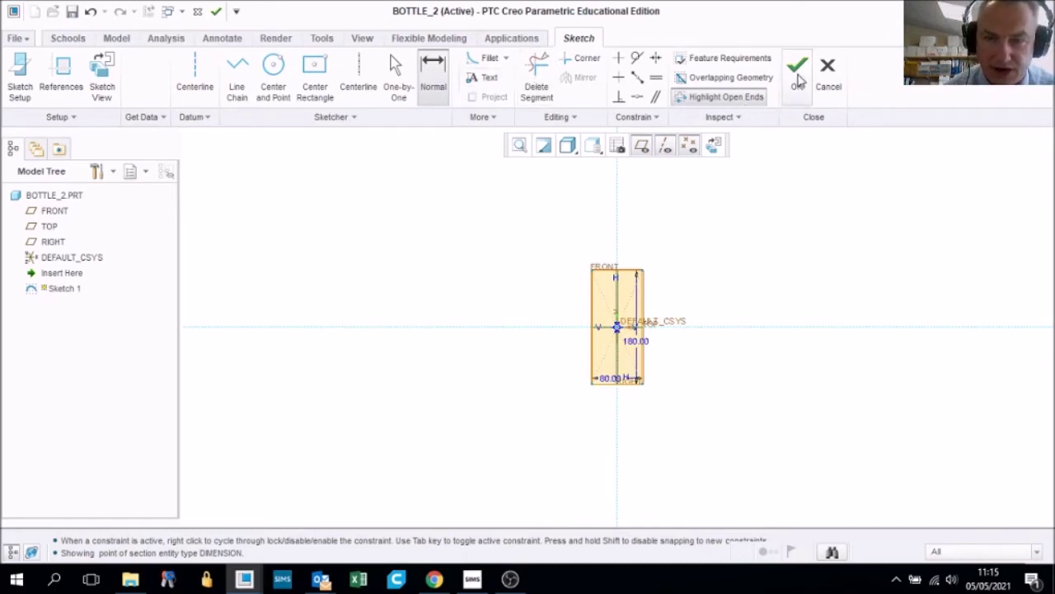
pyautogui.click(798, 72)
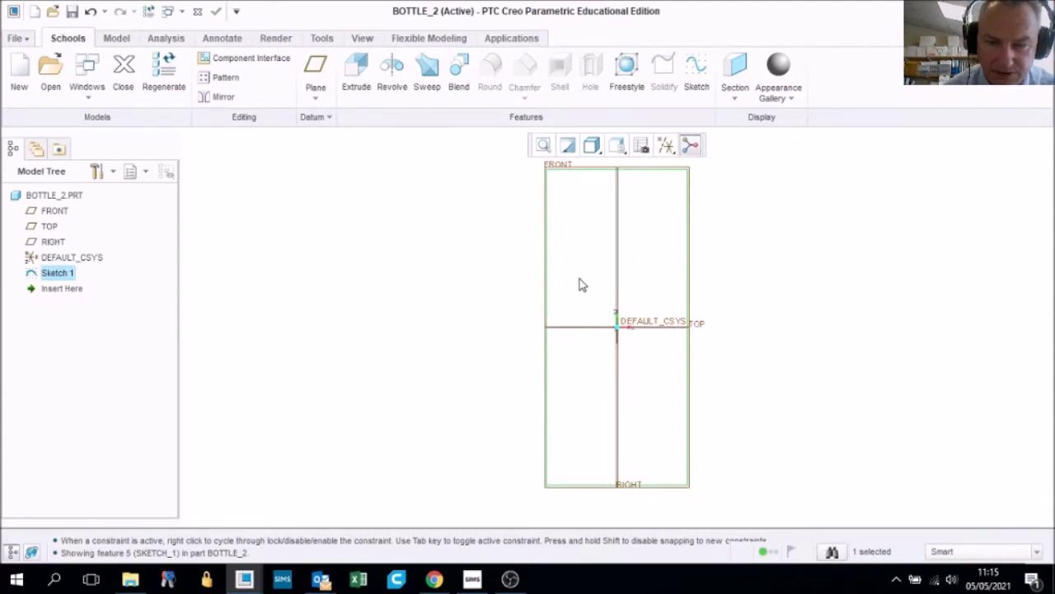
# - Extrude the rectangle sketch 40 mm into a solid block
pyautogui.hotkey('ctrl', 'd')
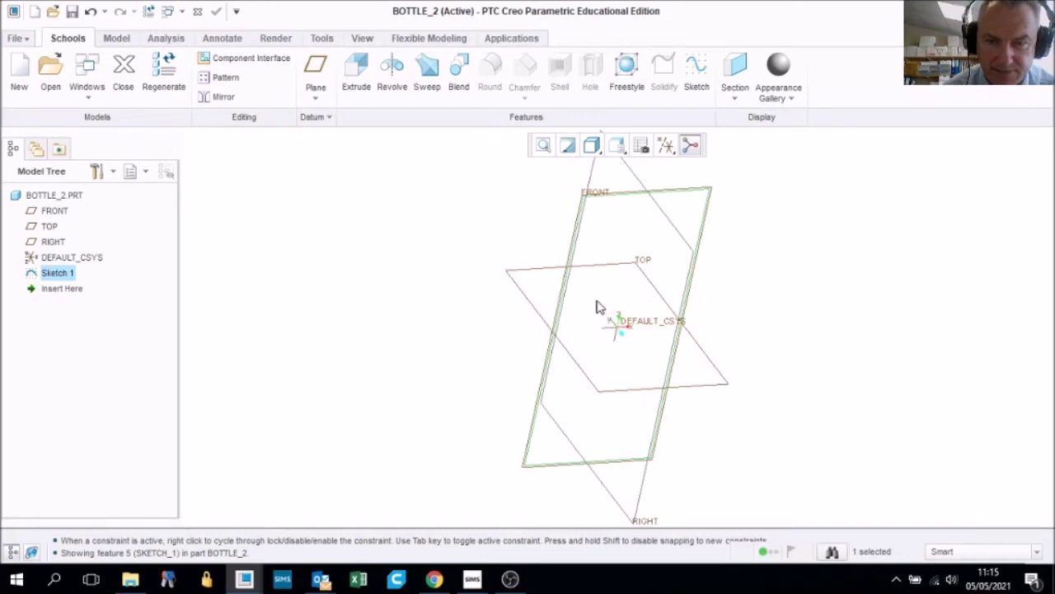
pyautogui.click(355, 71)
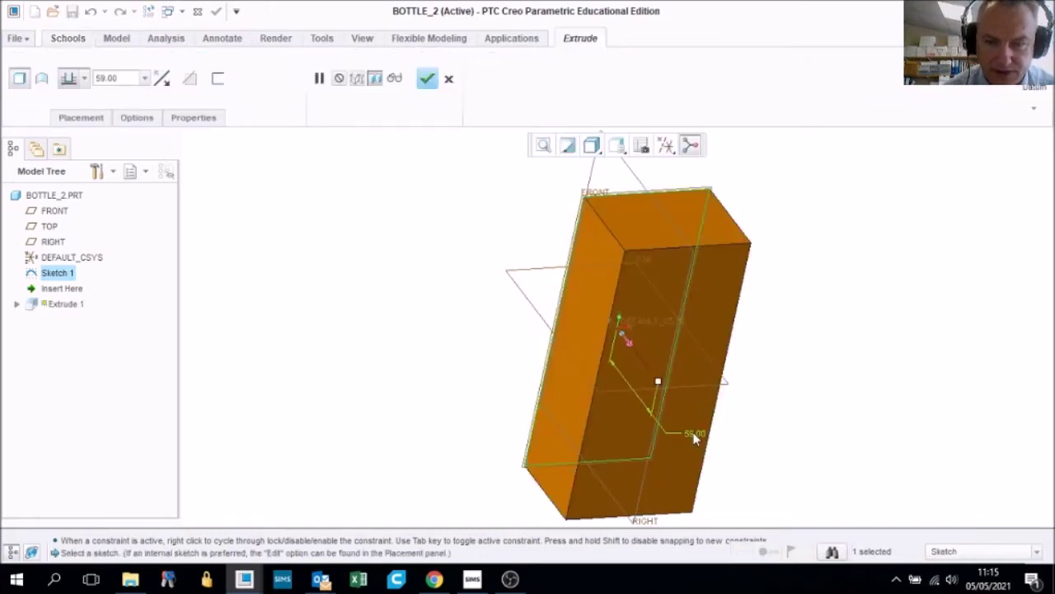
pyautogui.doubleClick(694, 435)
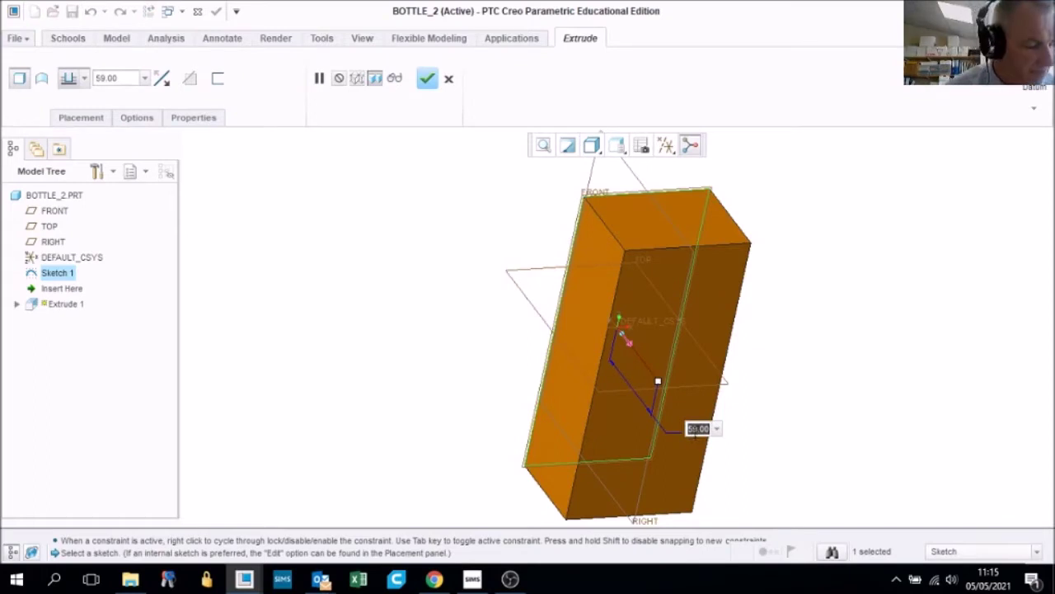
pyautogui.write('40')
pyautogui.press('Return')
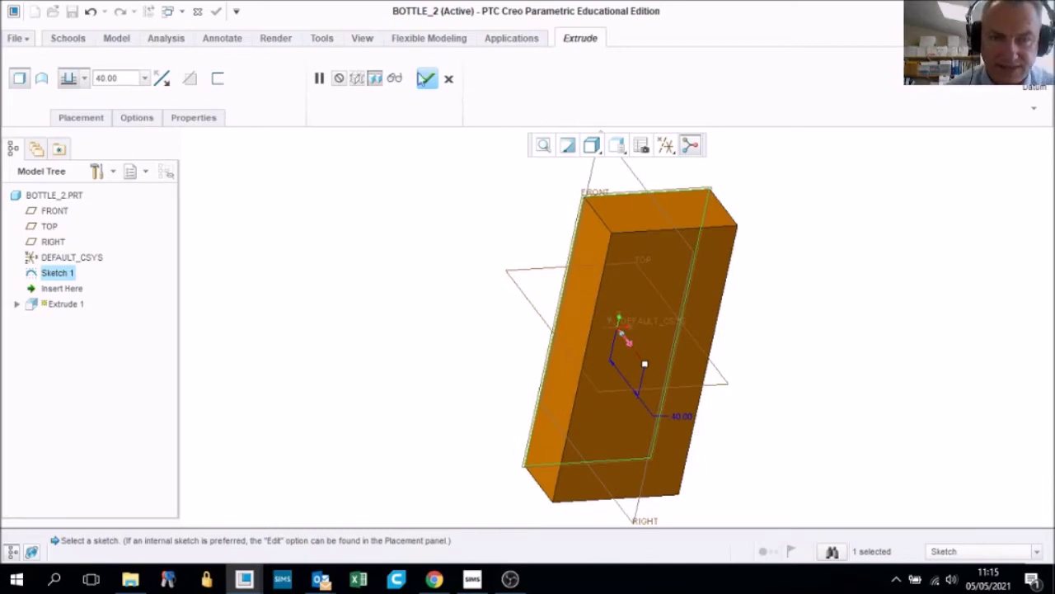
pyautogui.click(428, 78)
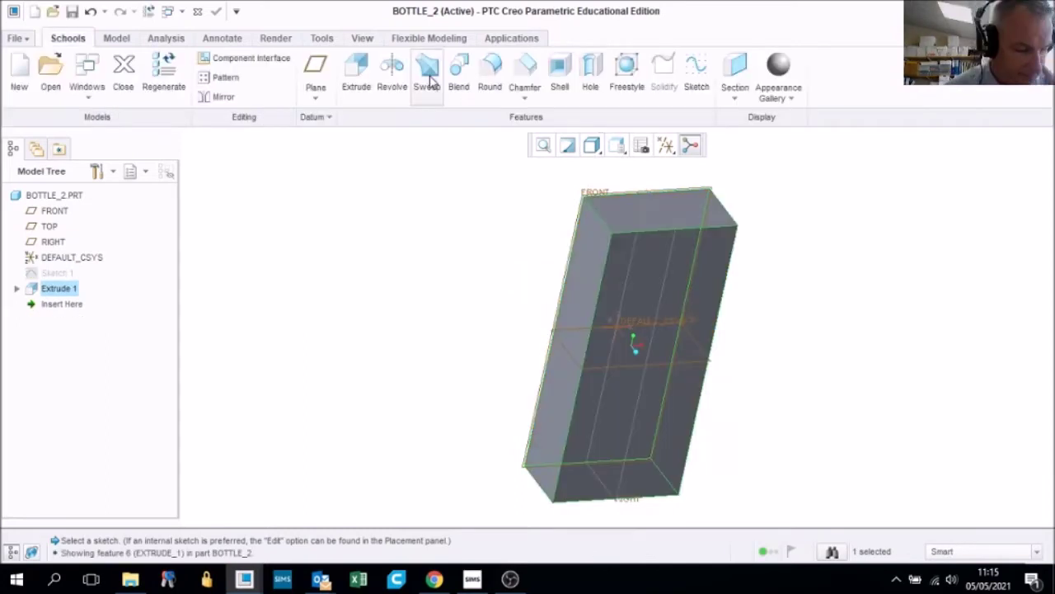
# - Start a sketch on the block's large front face and draw a narrow upright centre rectangle just left of the vertical reference line
pyautogui.click(621, 260)
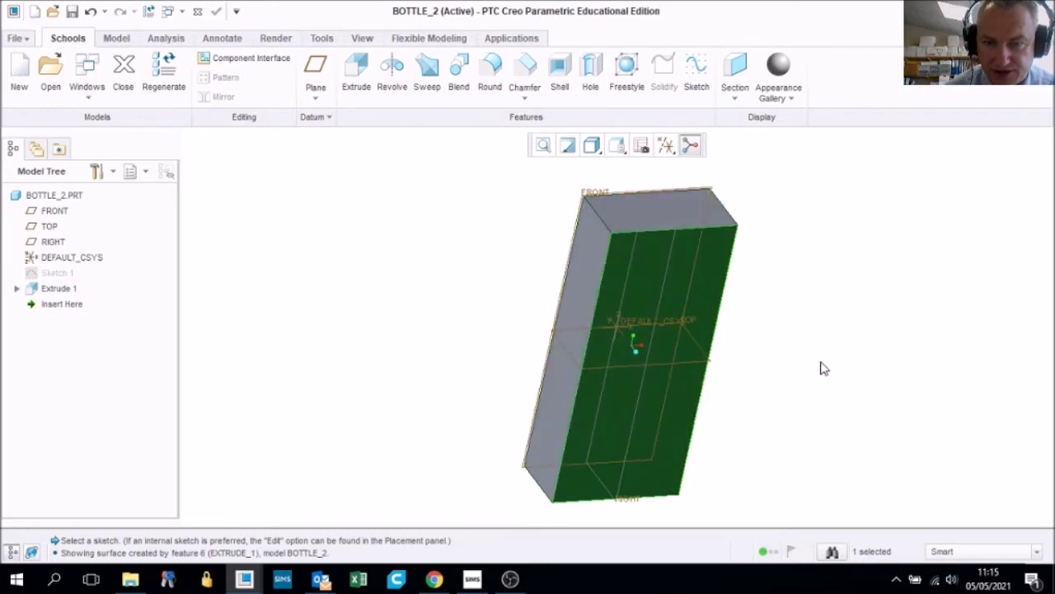
pyautogui.click(697, 74)
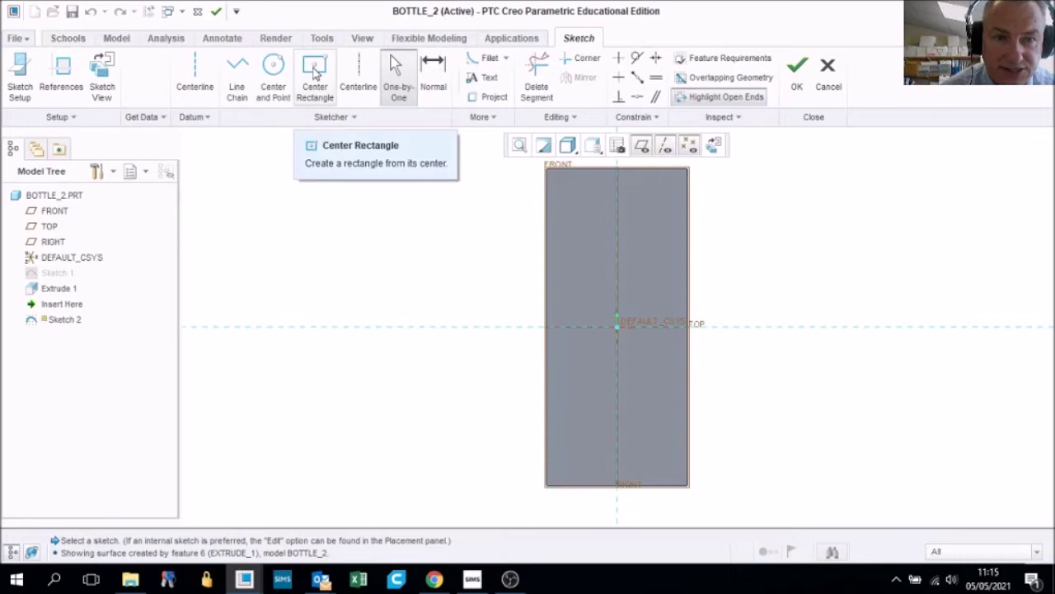
pyautogui.click(314, 72)
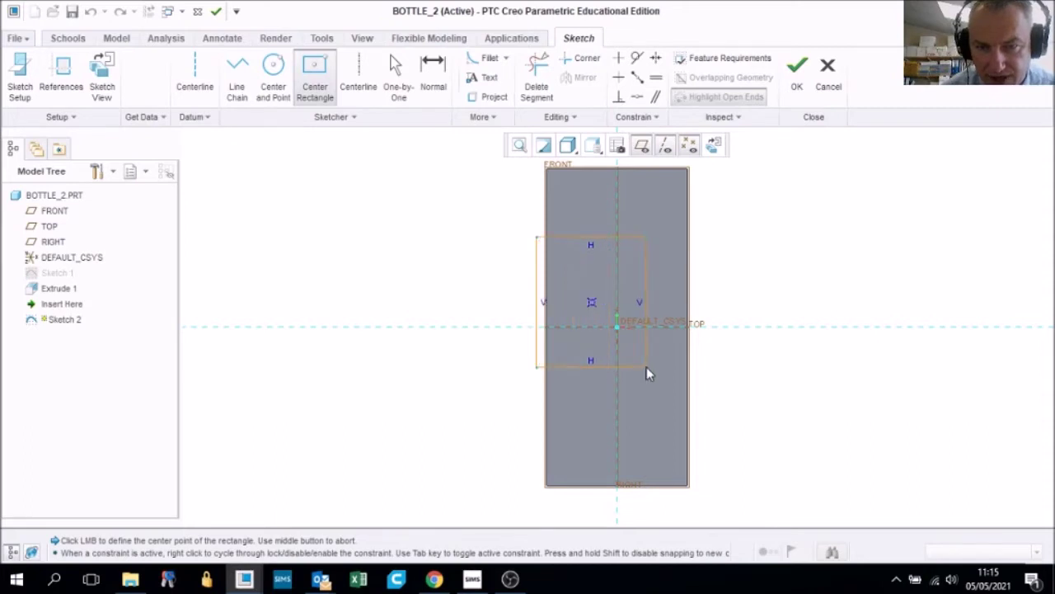
pyautogui.click(606, 382)
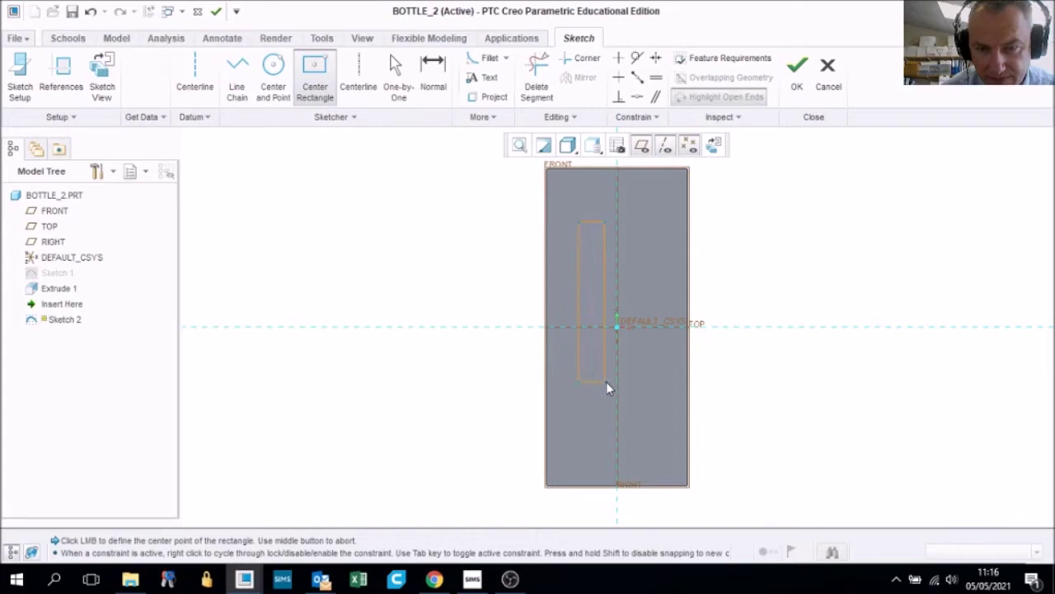
pyautogui.click(433, 79)
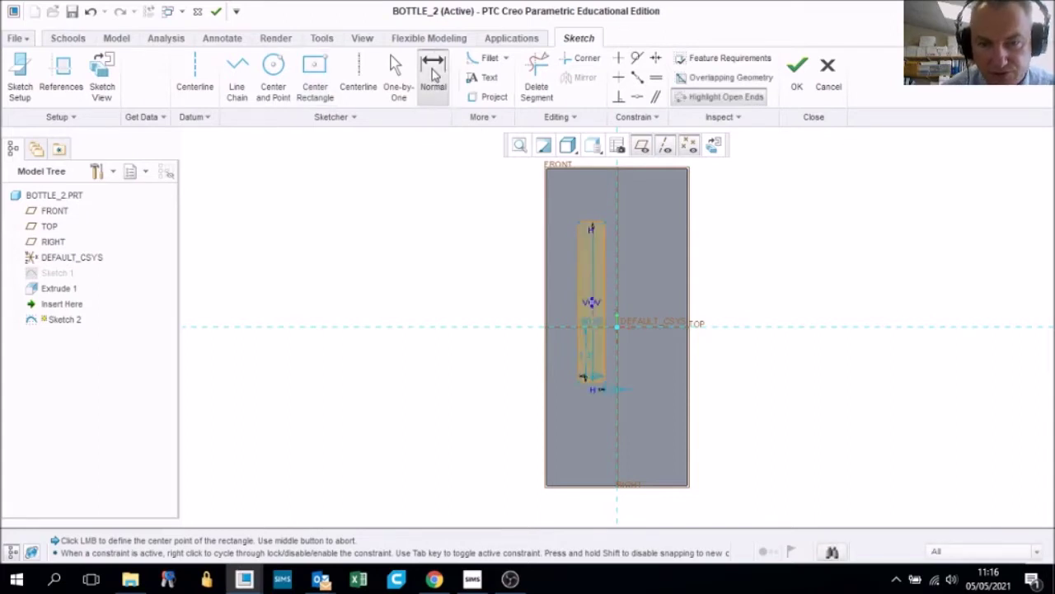
# - Set the sketched rectangle's height to 100 mm and its width to 30 mm
pyautogui.scroll(-4, 606, 360)
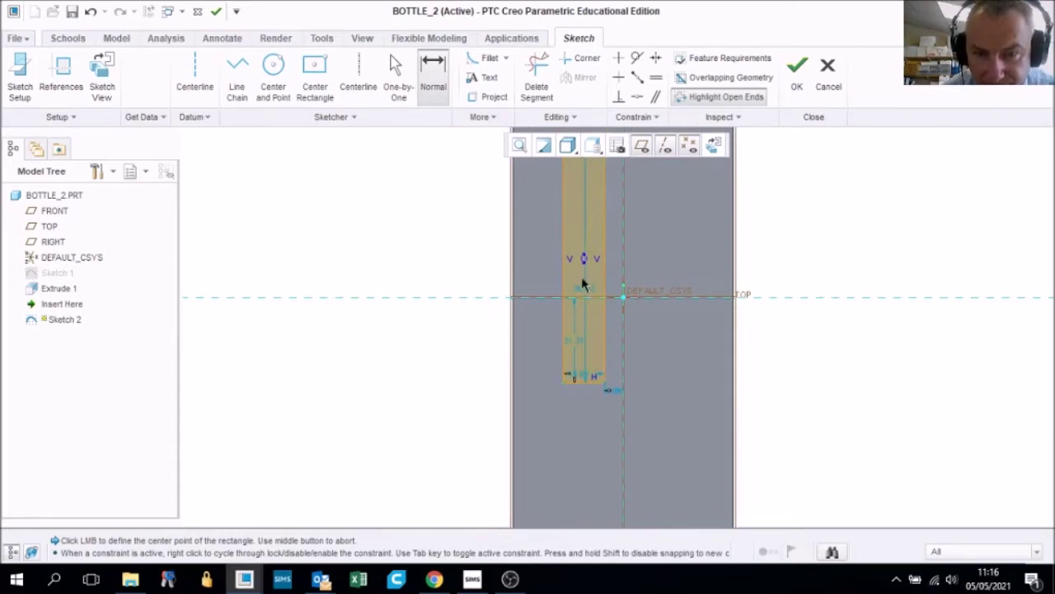
pyautogui.doubleClick(584, 292)
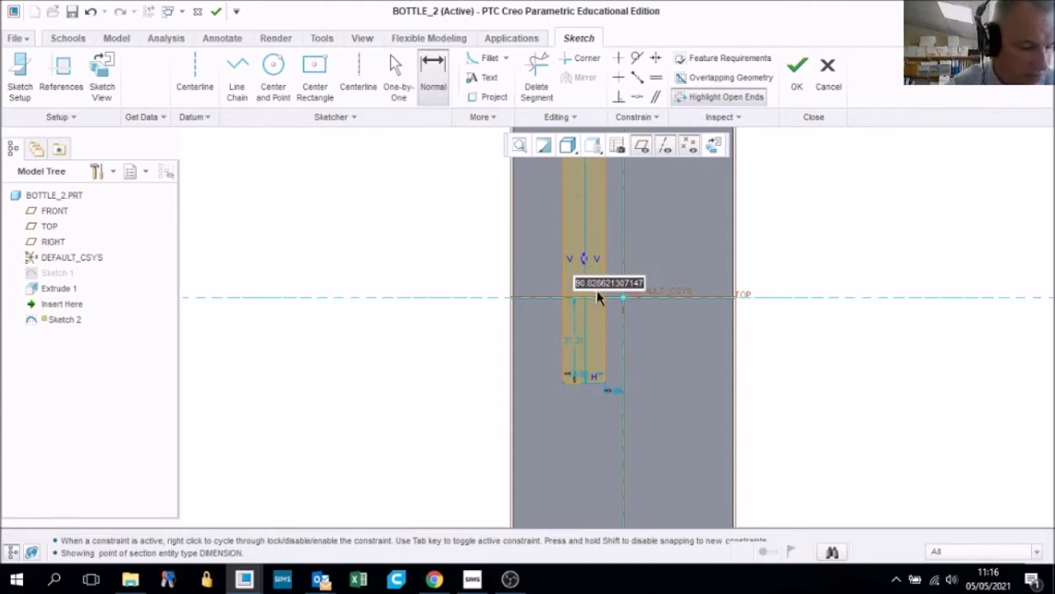
pyautogui.write('100')
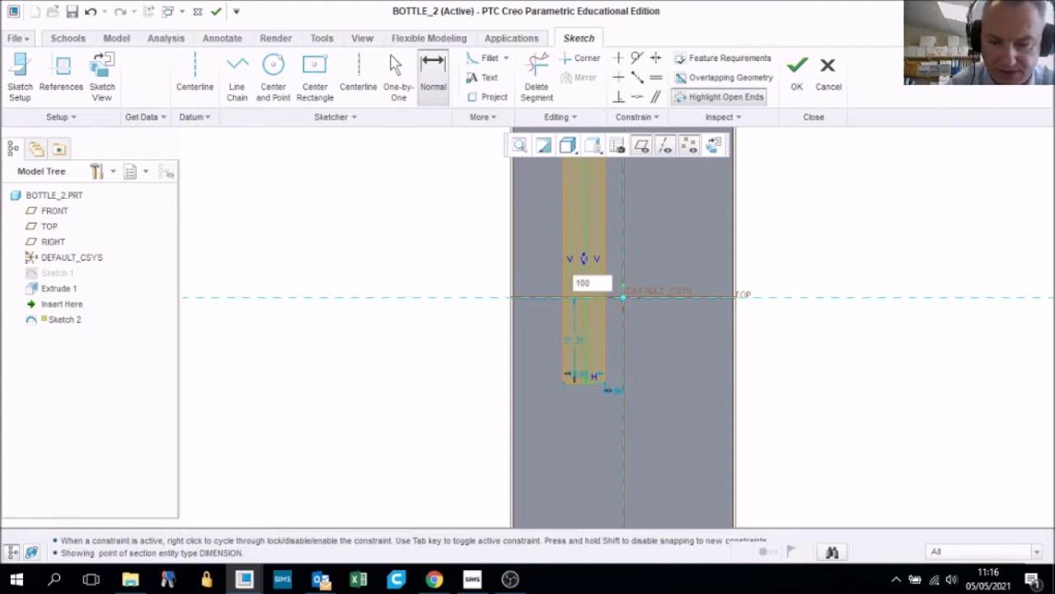
pyautogui.press('Return')
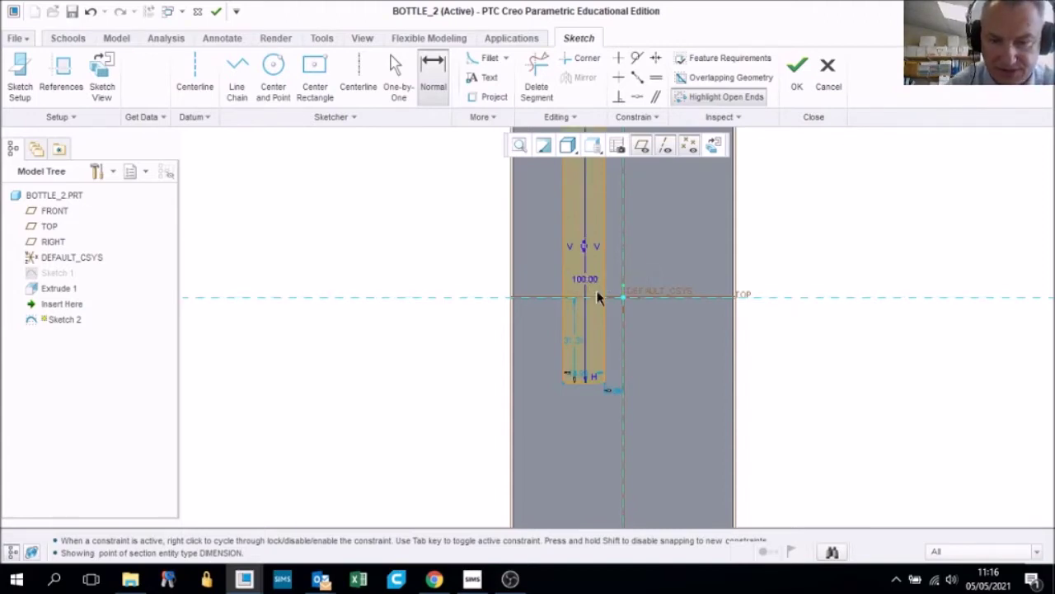
pyautogui.doubleClick(581, 375)
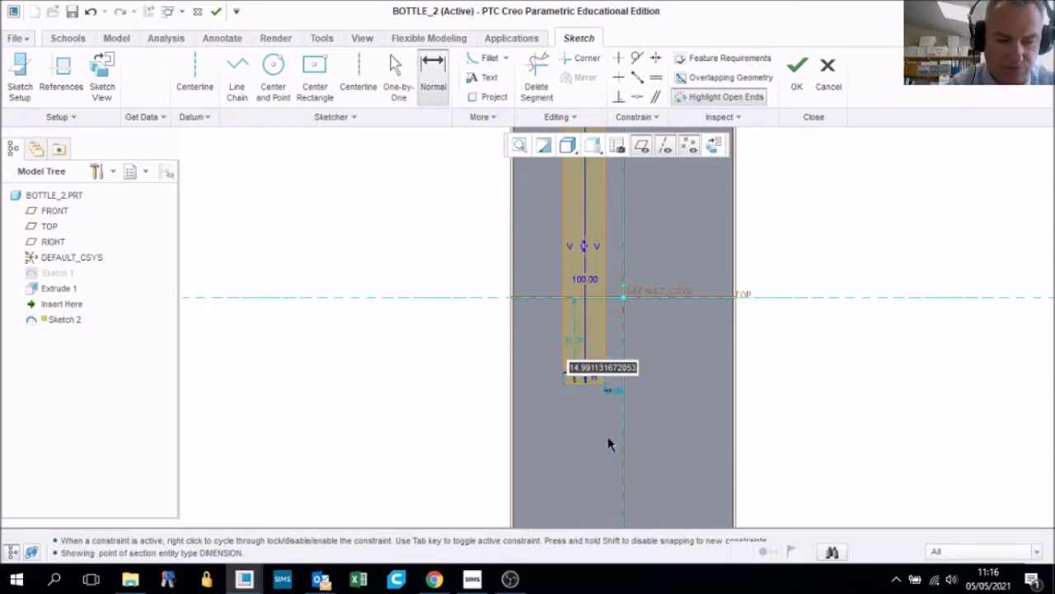
pyautogui.write('30')
pyautogui.press('Return')
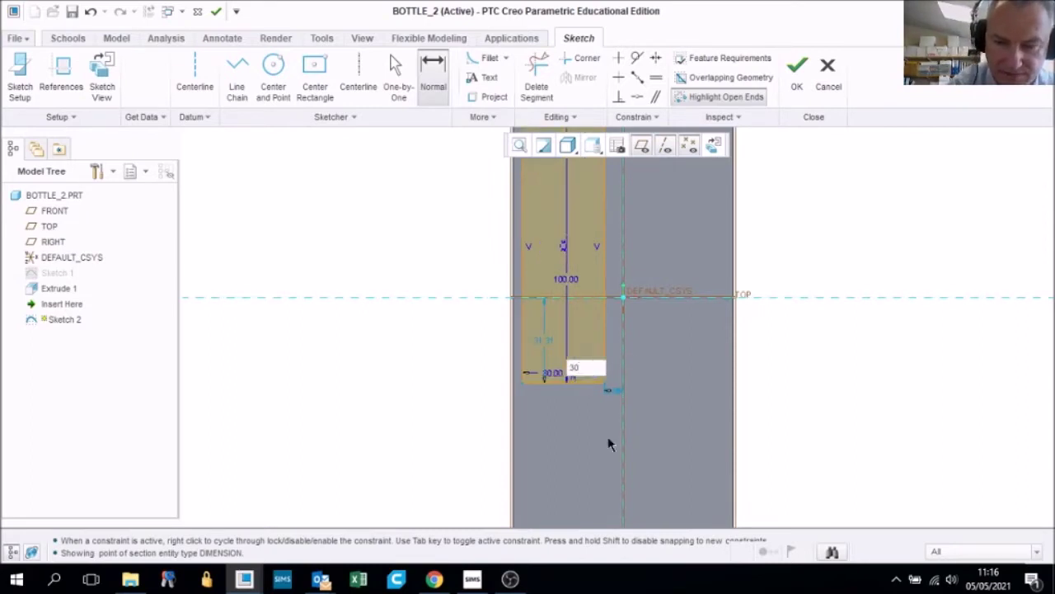
# - Place the rectangle's lower edge 40 mm below the horizontal reference and its right edge 5 mm right of the vertical reference, and finish the sketch
pyautogui.middleClick(554, 338)
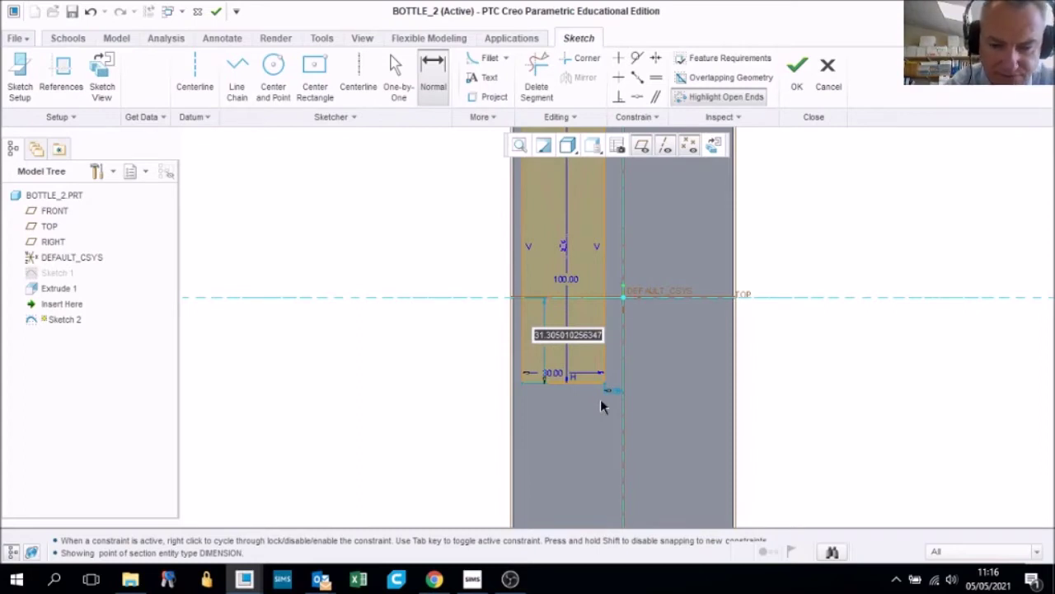
pyautogui.write('40')
pyautogui.press('Return')
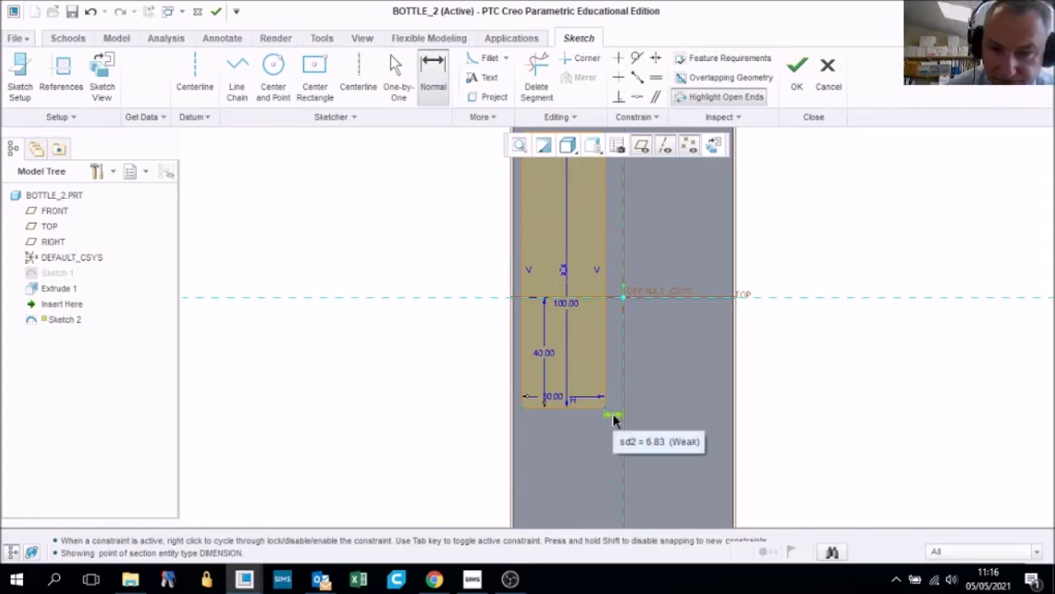
pyautogui.doubleClick(614, 414)
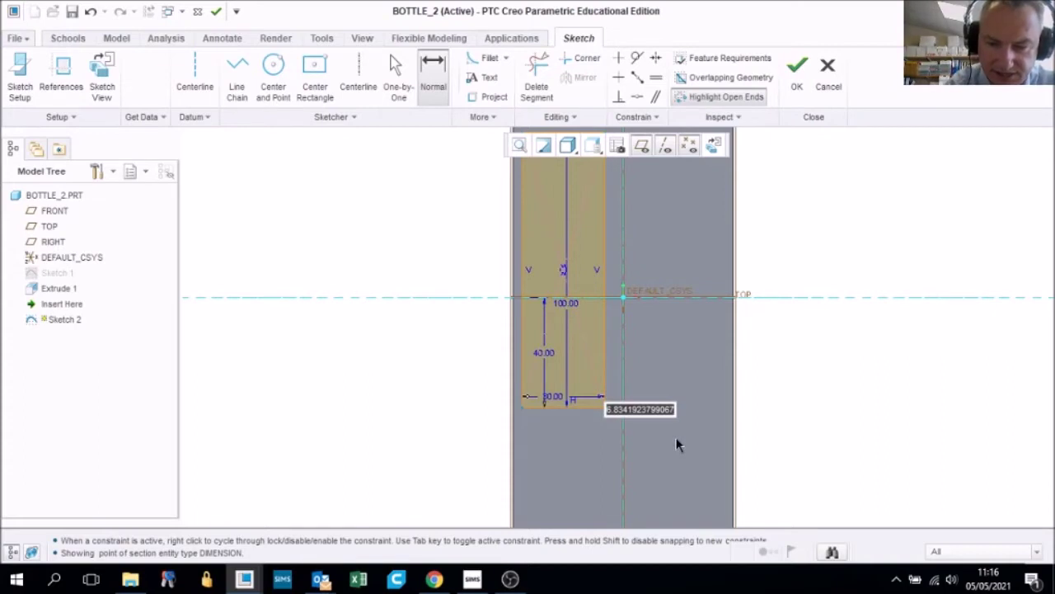
pyautogui.write('0')
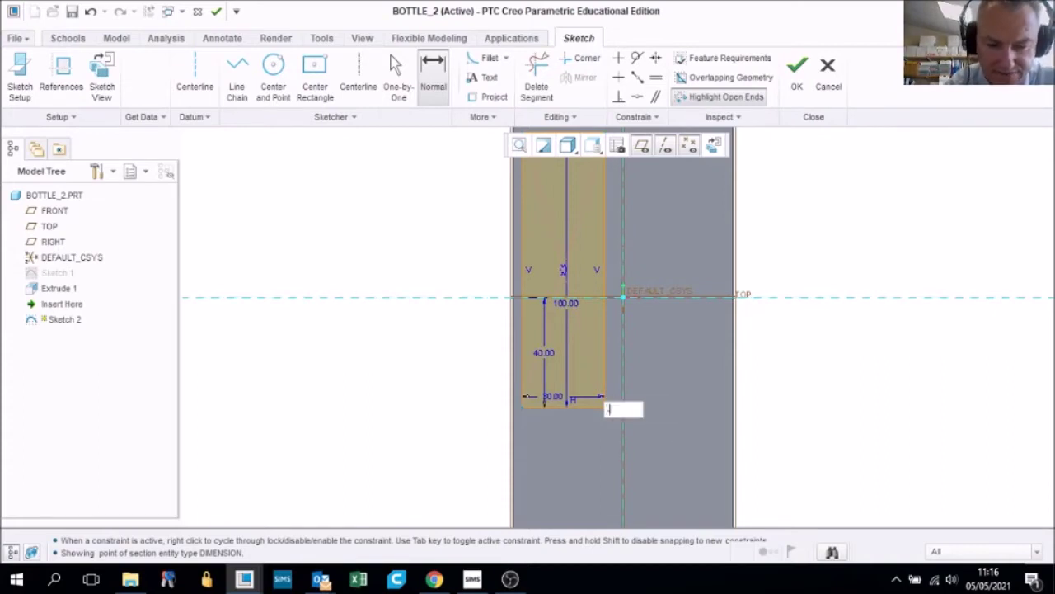
pyautogui.press('Return')
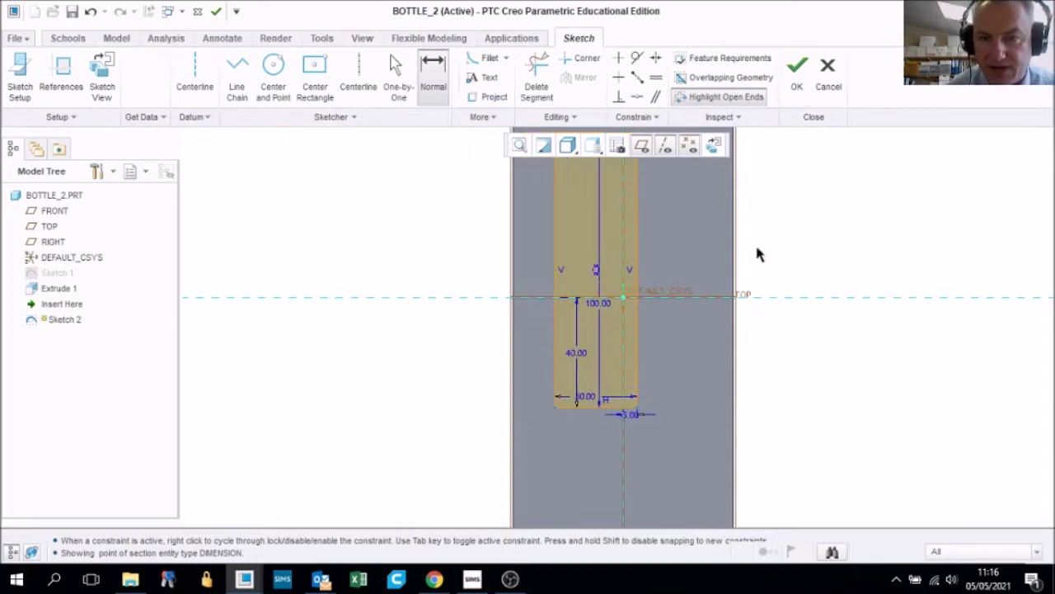
pyautogui.scroll(3, 755, 243)
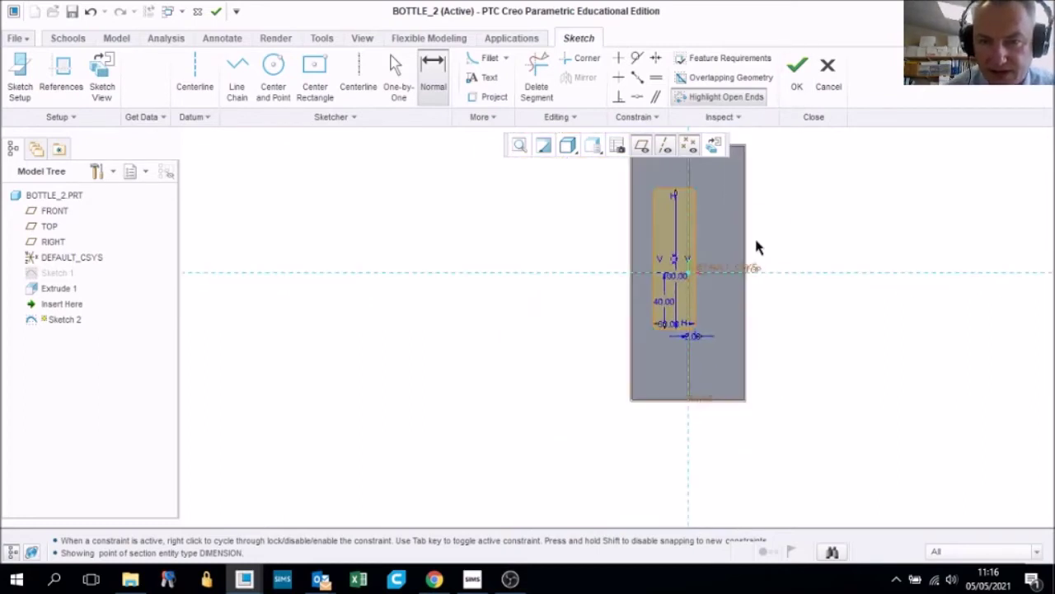
pyautogui.click(798, 70)
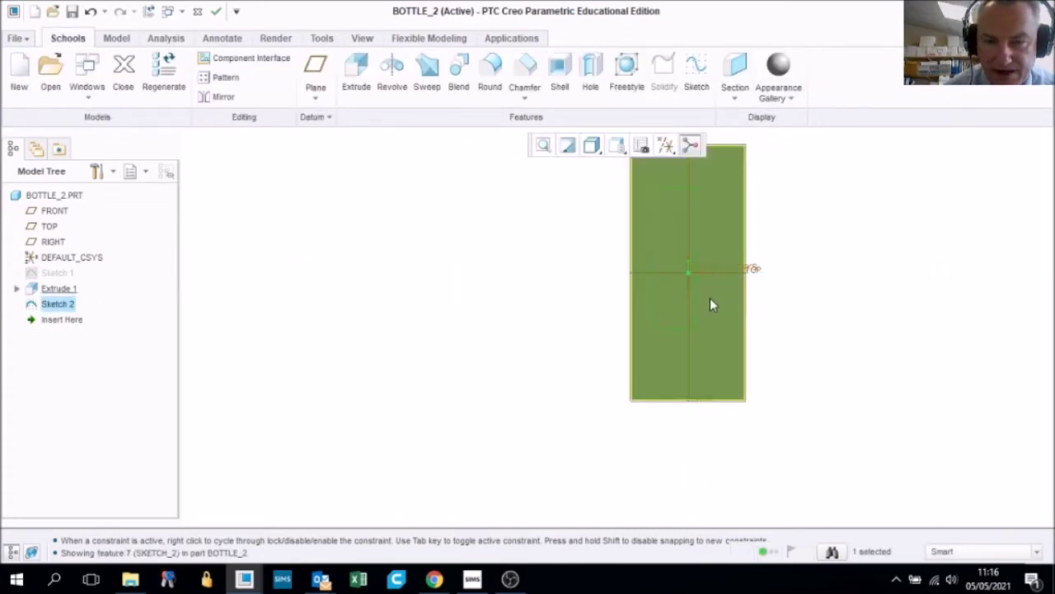
# - Extrude the rectangle sketch as a 40 mm deep cut into the block
pyautogui.moveTo(710, 297); pyautogui.dragTo(693, 301, button='middle')
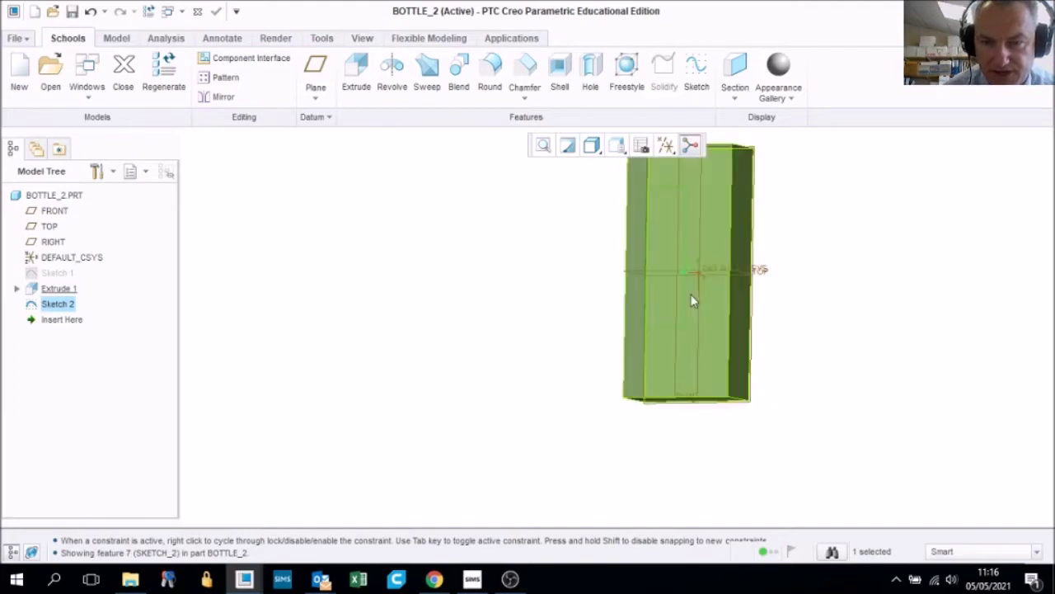
pyautogui.click(357, 74)
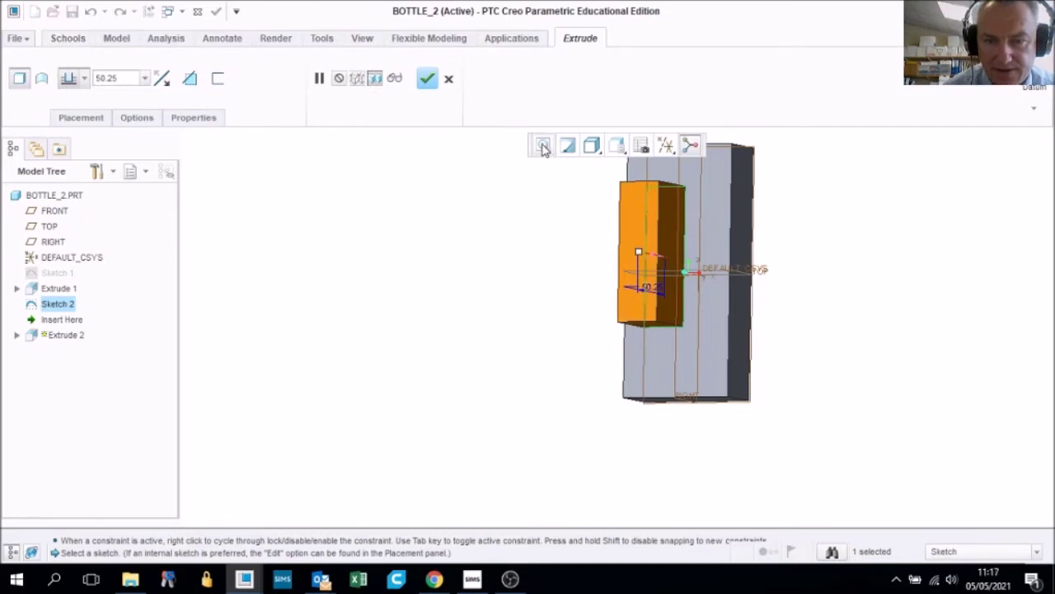
pyautogui.click(542, 146)
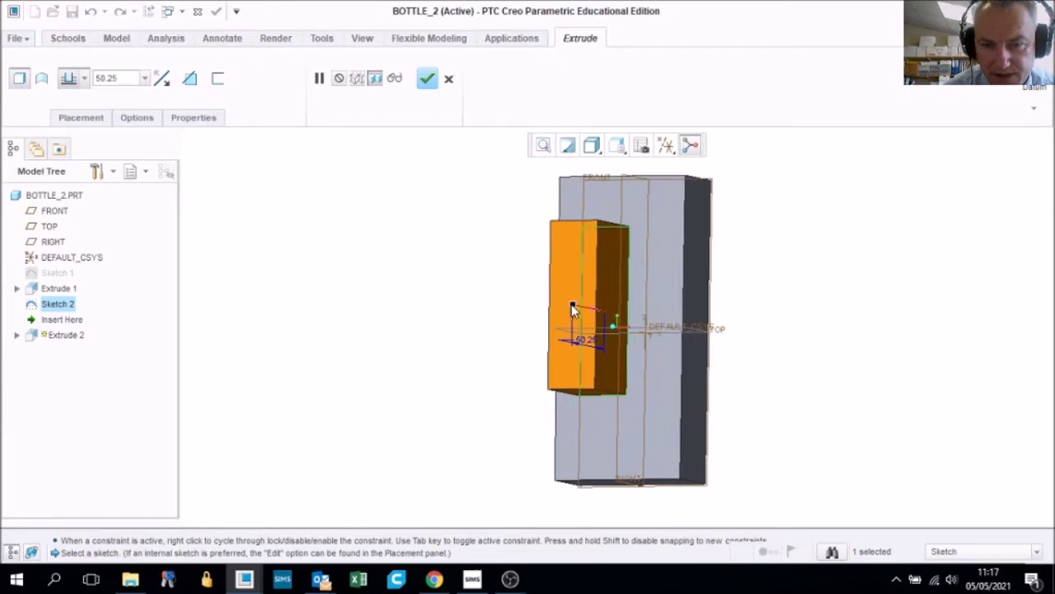
pyautogui.moveTo(575, 306); pyautogui.dragTo(632, 311)
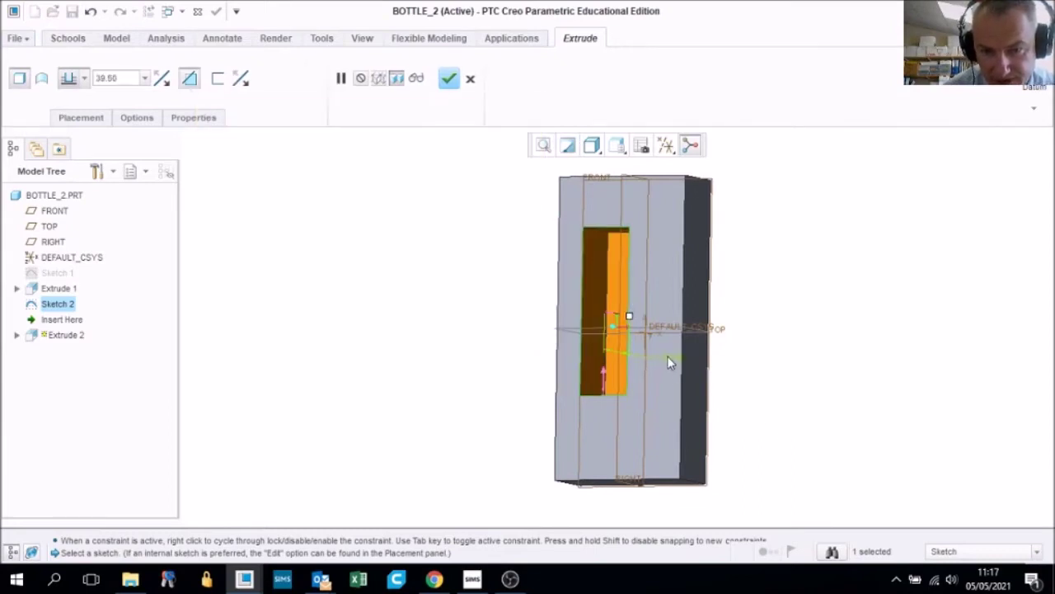
pyautogui.doubleClick(666, 358)
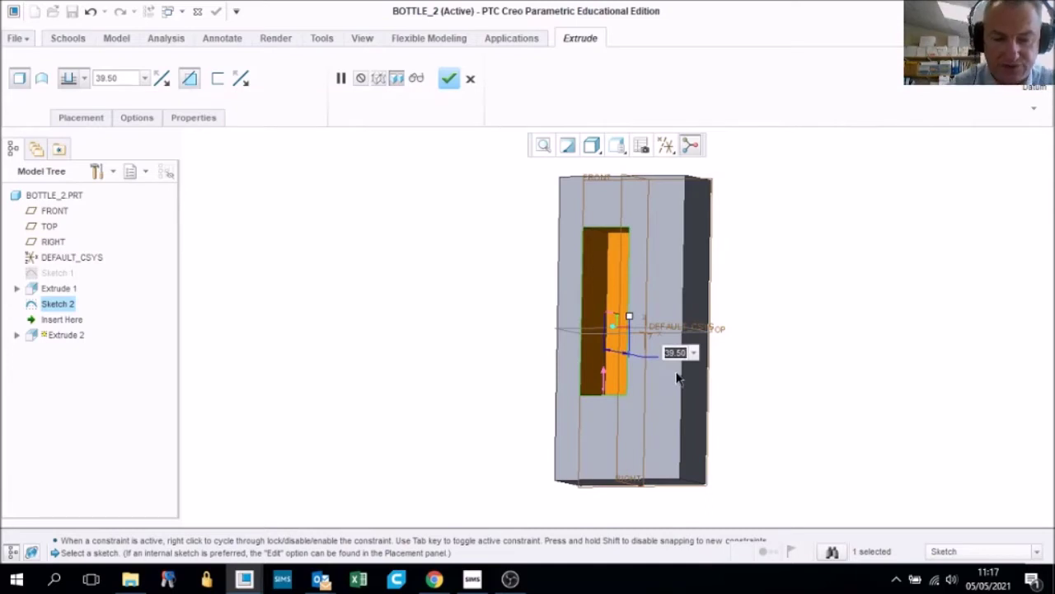
pyautogui.write('40')
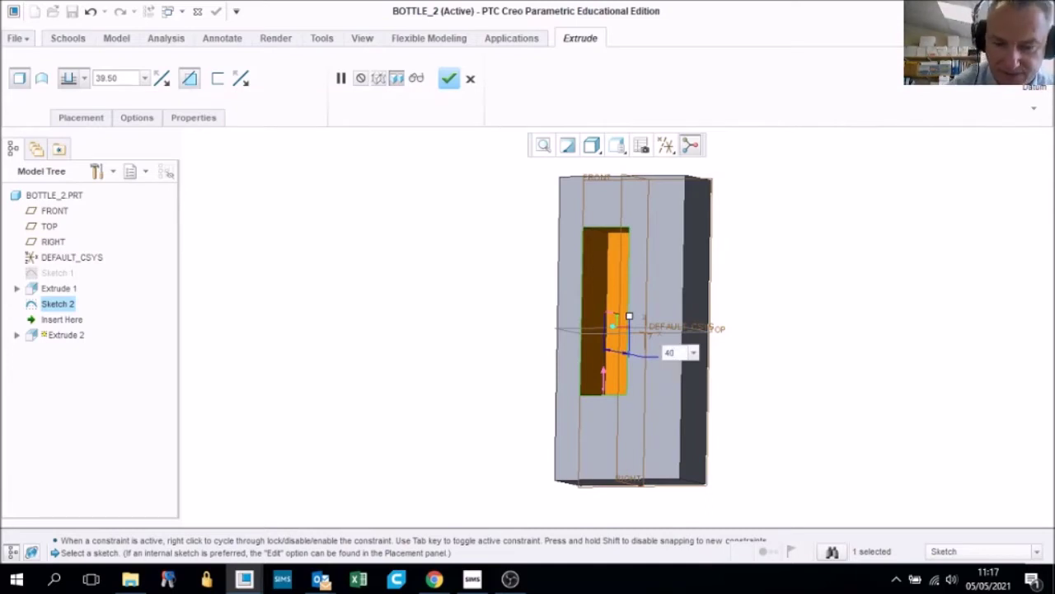
pyautogui.press('Return')
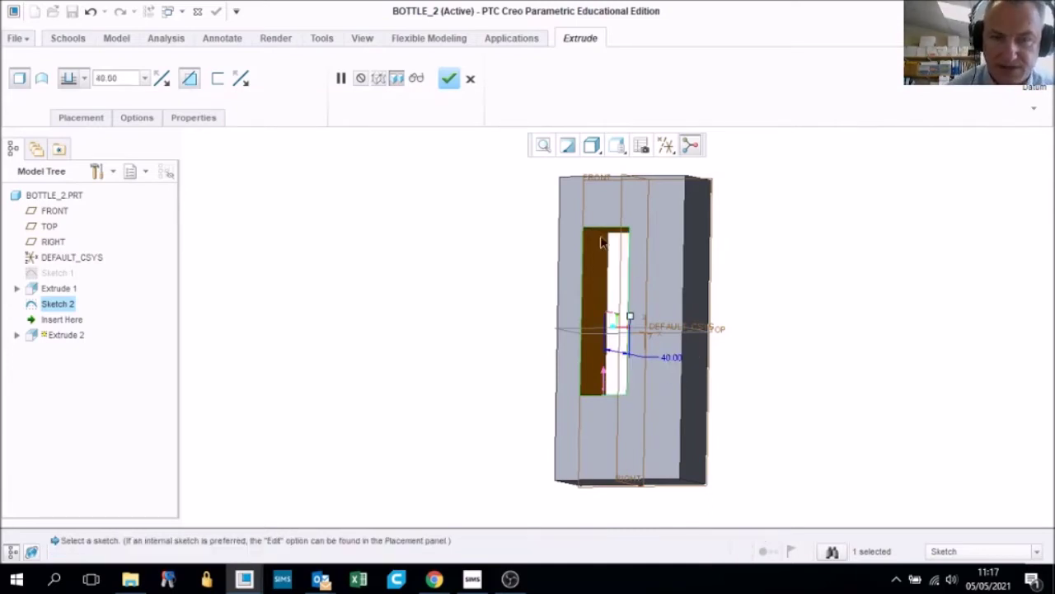
pyautogui.click(449, 78)
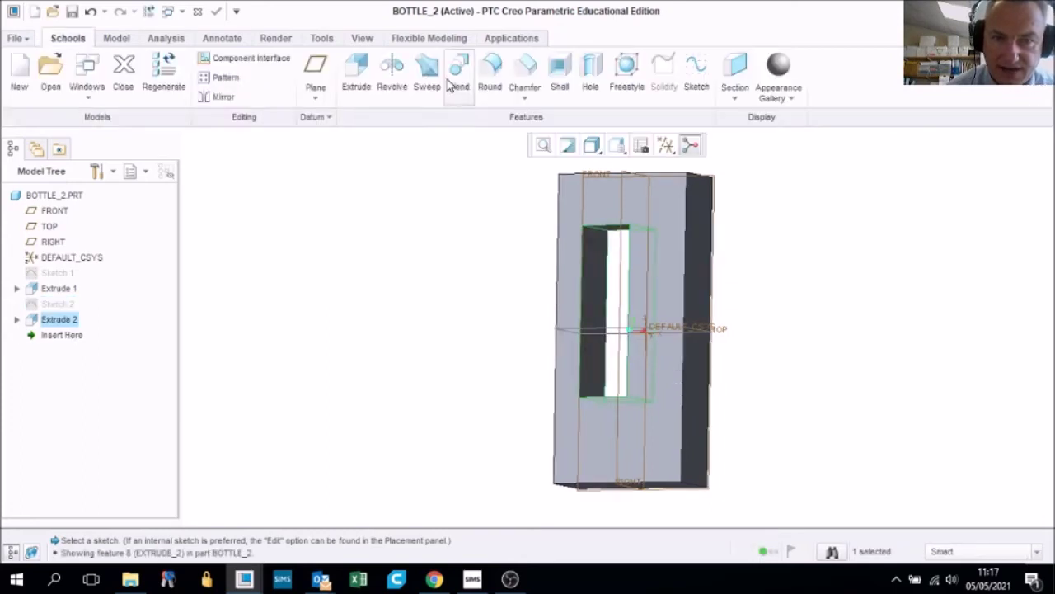
pyautogui.click(24, 40)
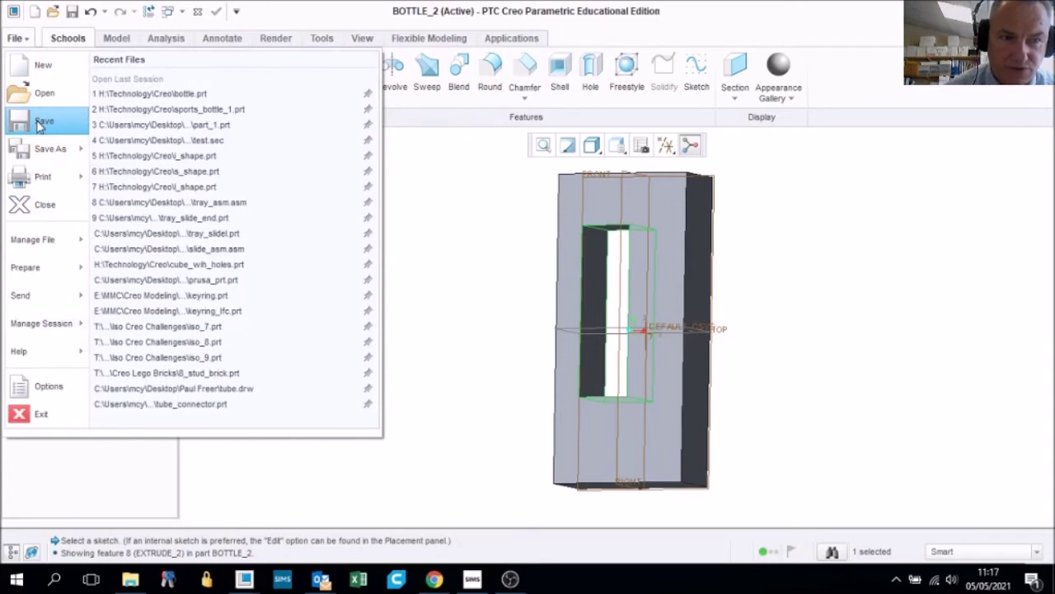
pyautogui.click(18, 38)
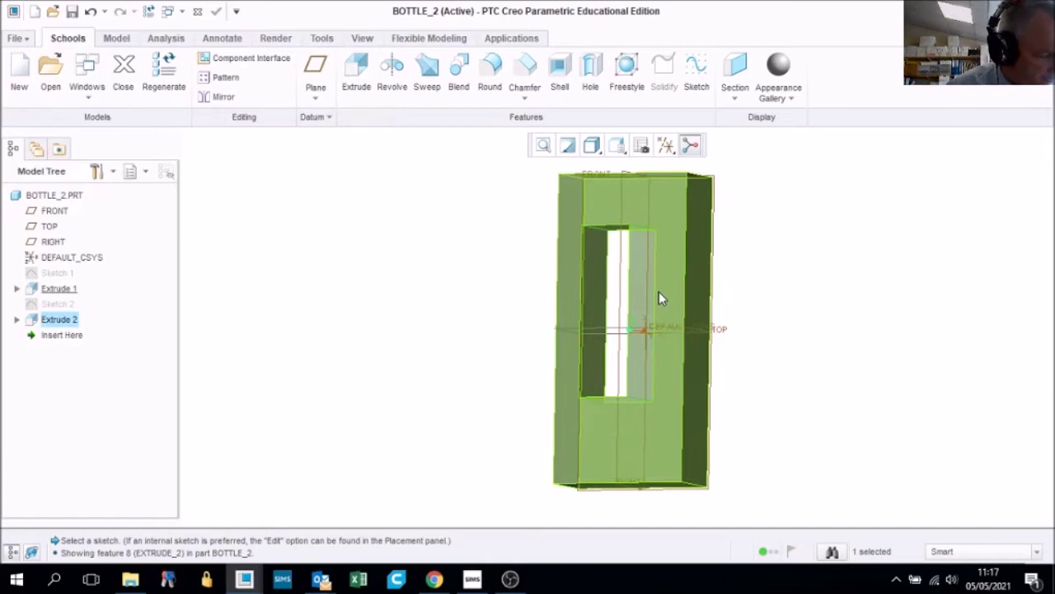
# - Start a round on the slot's upper-left inner corner edge with a 15 mm radius
pyautogui.moveTo(658, 294); pyautogui.dragTo(658, 245, button='middle')
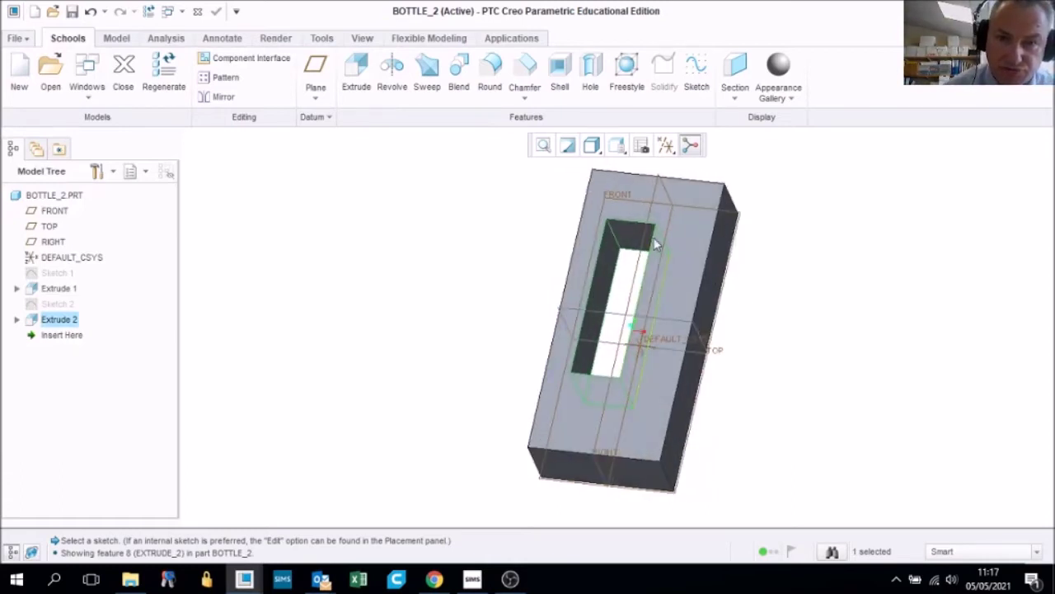
pyautogui.click(492, 69)
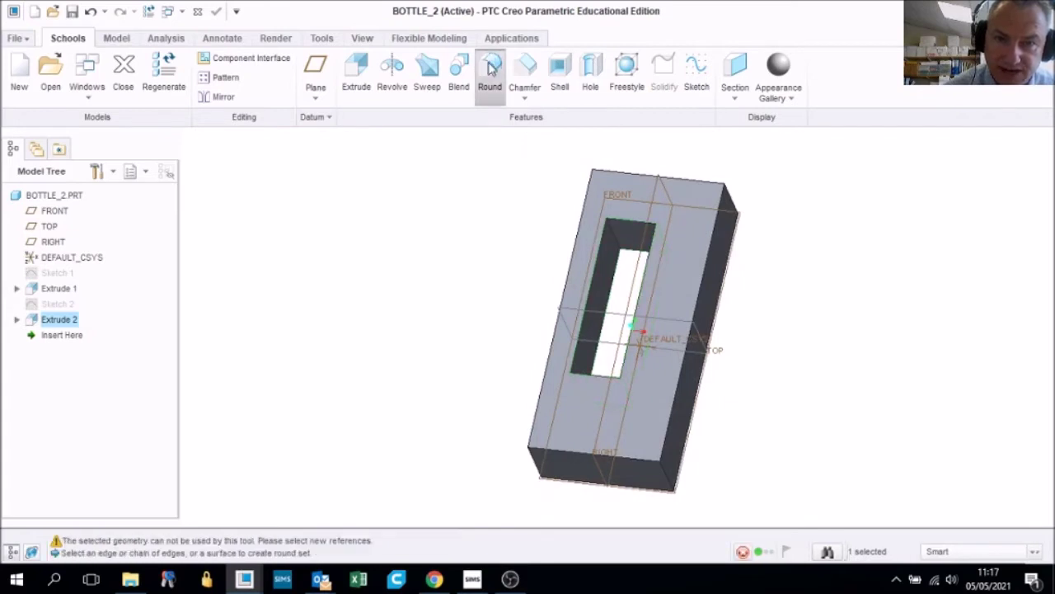
pyautogui.scroll(-5, 612, 231)
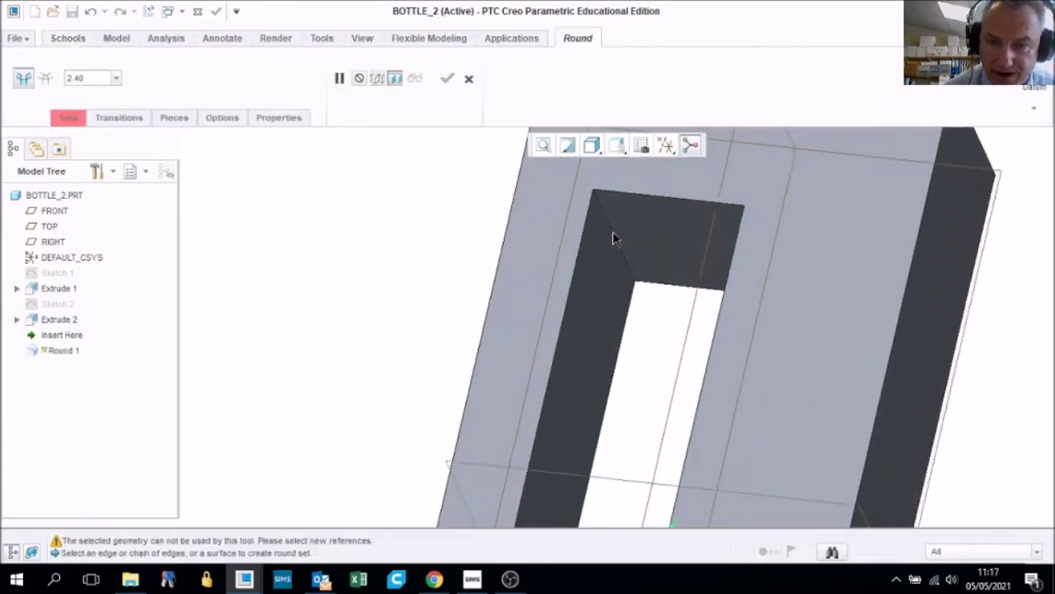
pyautogui.scroll(-2, 612, 235)
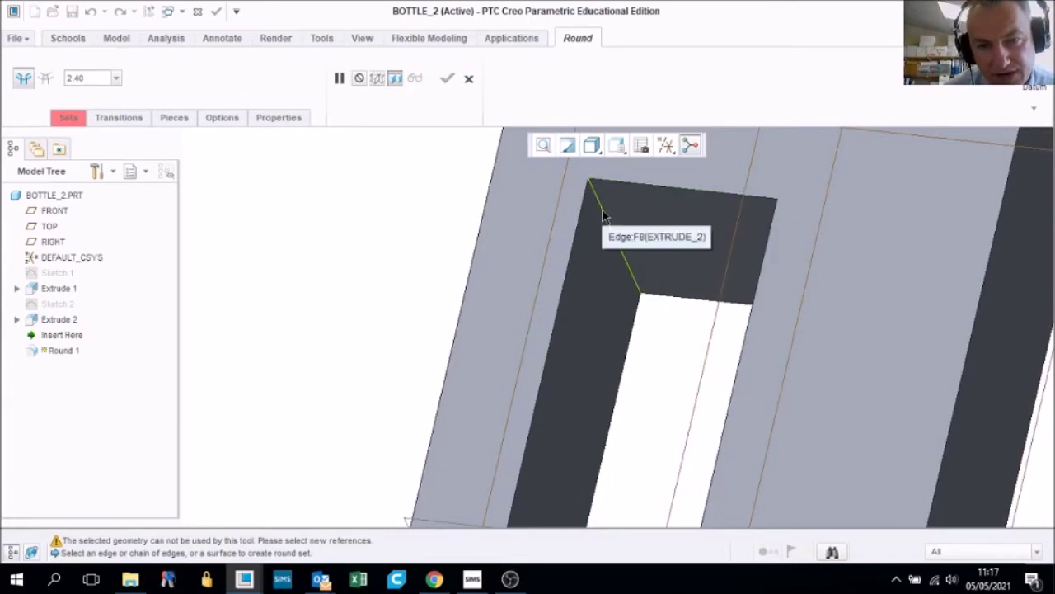
pyautogui.click(603, 216)
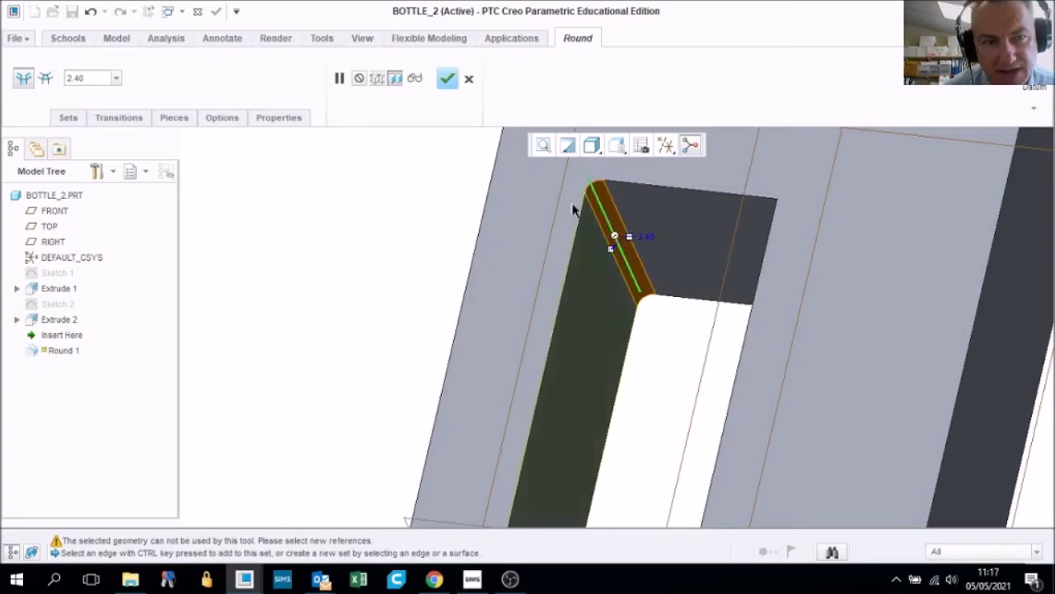
pyautogui.click(86, 77)
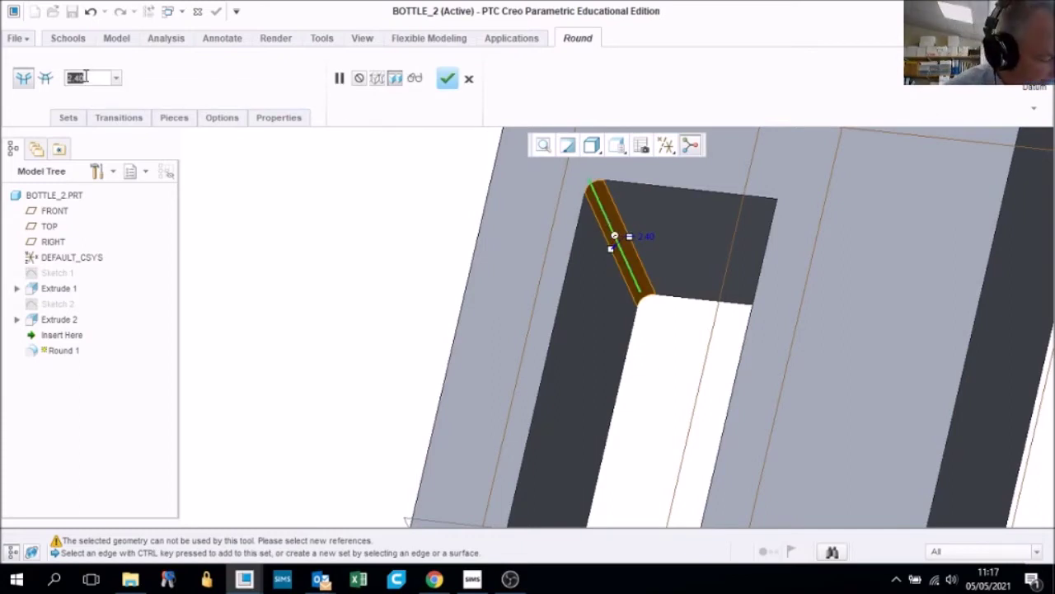
pyautogui.write('15')
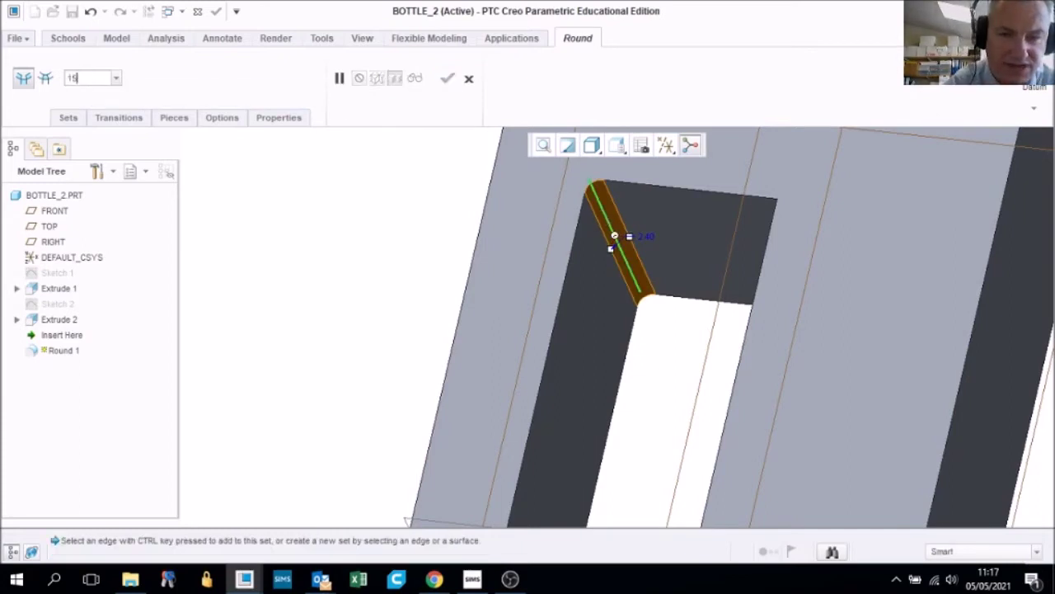
pyautogui.press('Return')
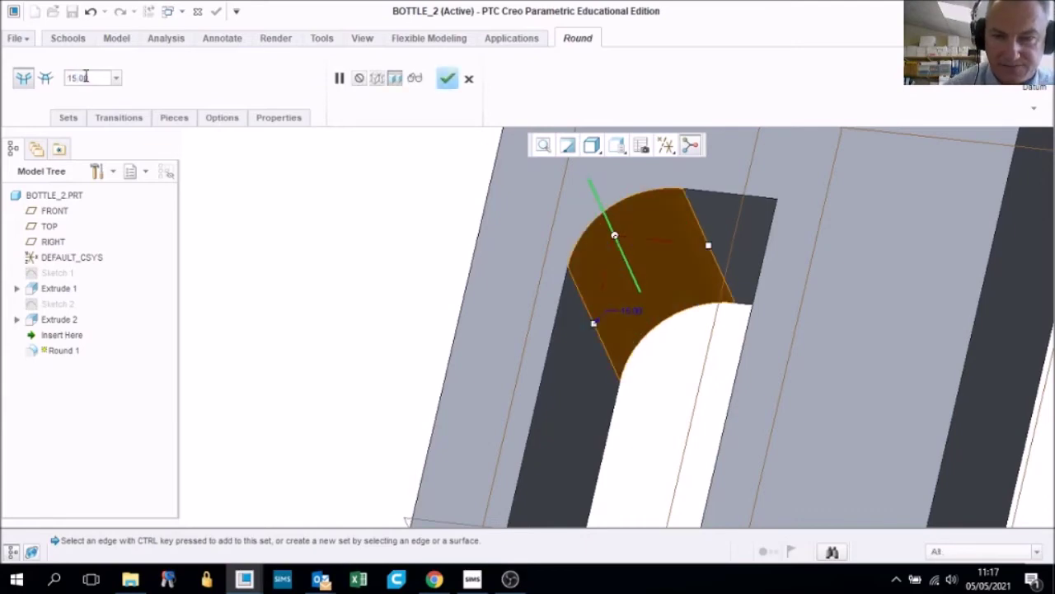
# - Add the slot's remaining inner corner edges to the 15 mm round so both ends are fully rounded
pyautogui.moveTo(657, 357); pyautogui.dragTo(691, 334, button='middle')
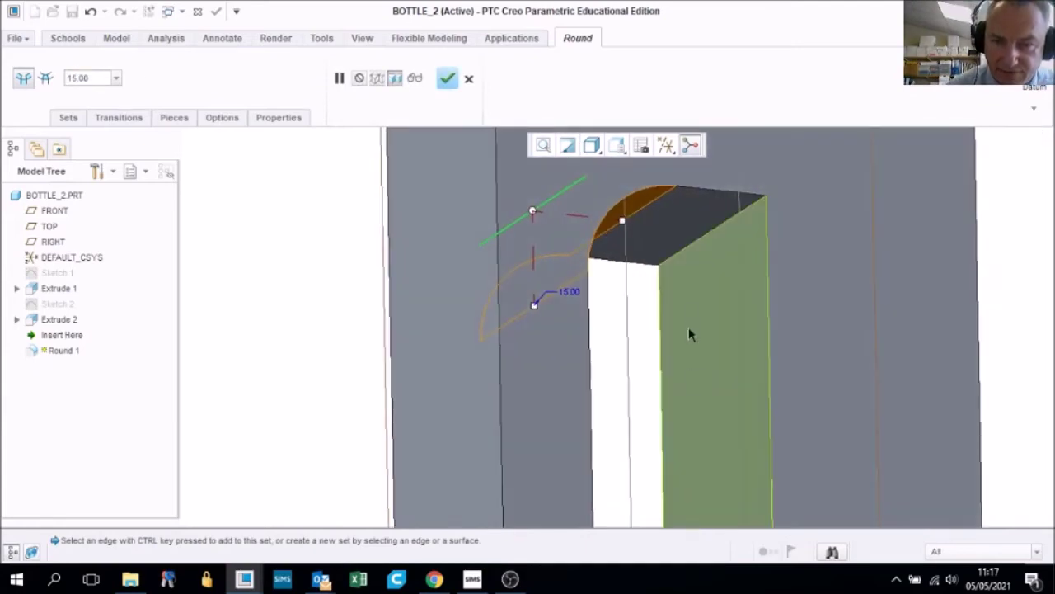
pyautogui.click(698, 238)
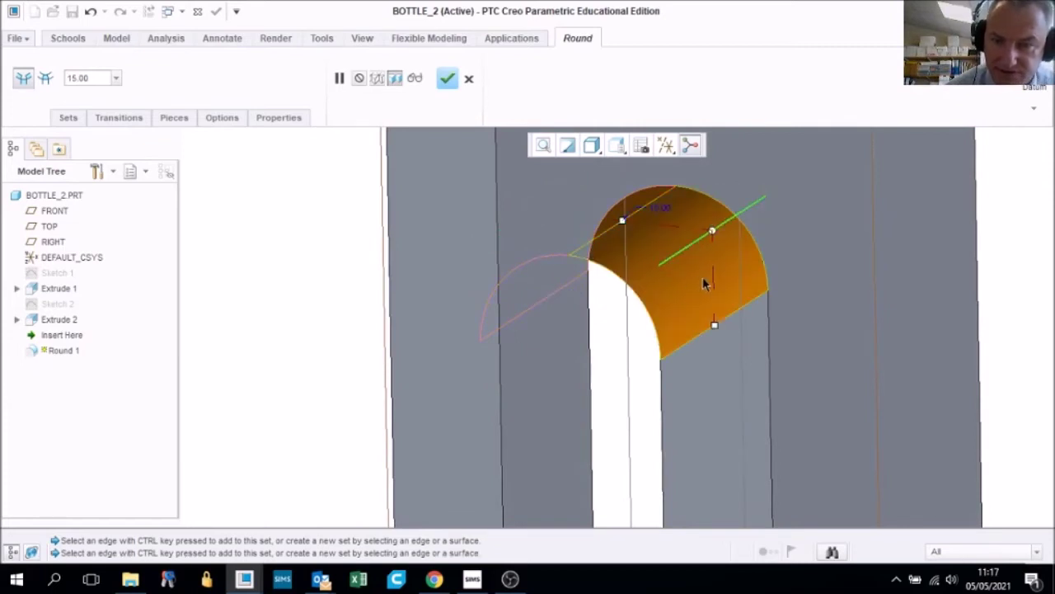
pyautogui.scroll(-5, 729, 311)
pyautogui.moveTo(725, 314); pyautogui.dragTo(699, 419, button='middle')
pyautogui.scroll(5, 705, 412)
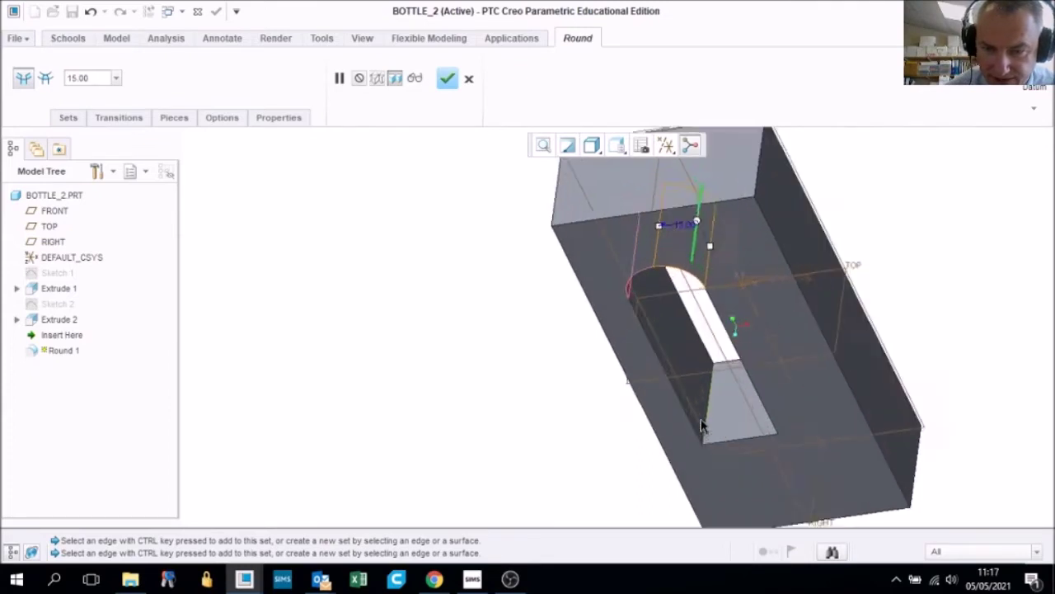
pyautogui.click(711, 402)
pyautogui.moveTo(711, 403); pyautogui.dragTo(749, 322, button='middle')
pyautogui.scroll(-5, 760, 377)
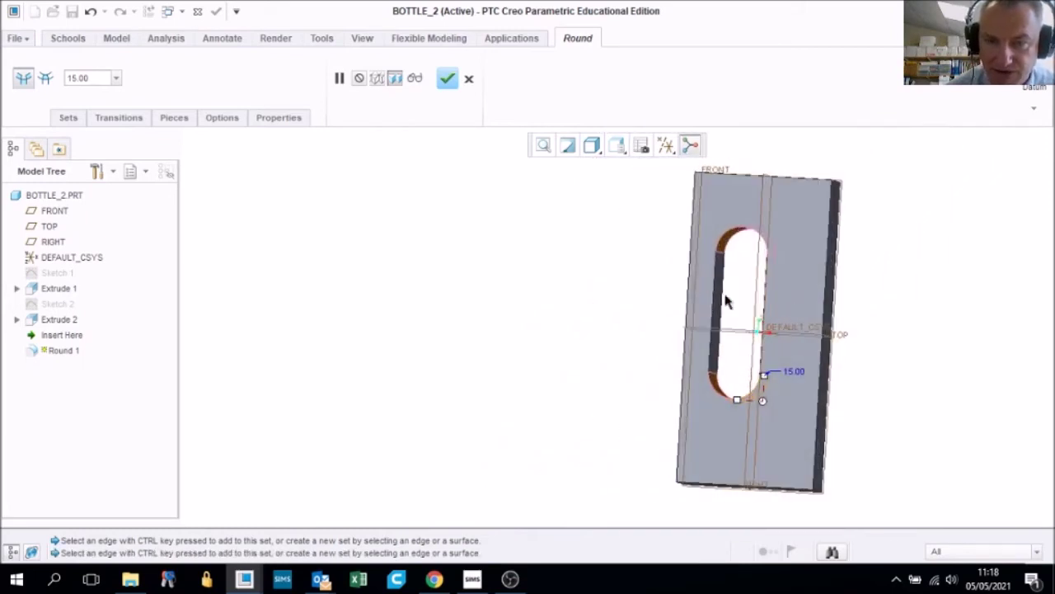
# - Finish the slot round, and round the block's two outer bottom corner edges with a 20 mm radius
pyautogui.click(447, 78)
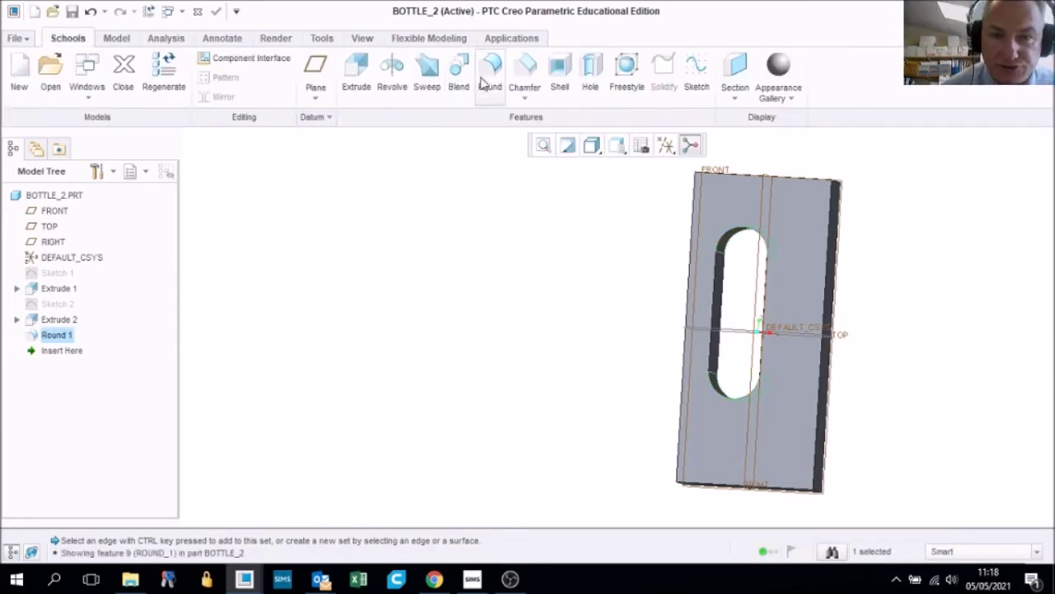
pyautogui.click(491, 74)
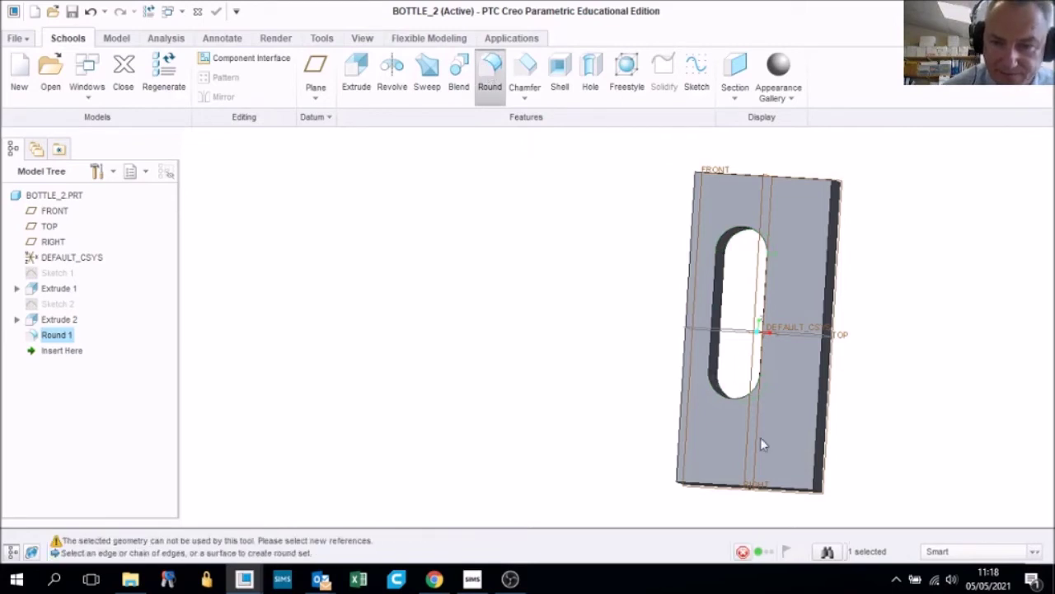
pyautogui.moveTo(737, 426); pyautogui.dragTo(759, 412, button='middle')
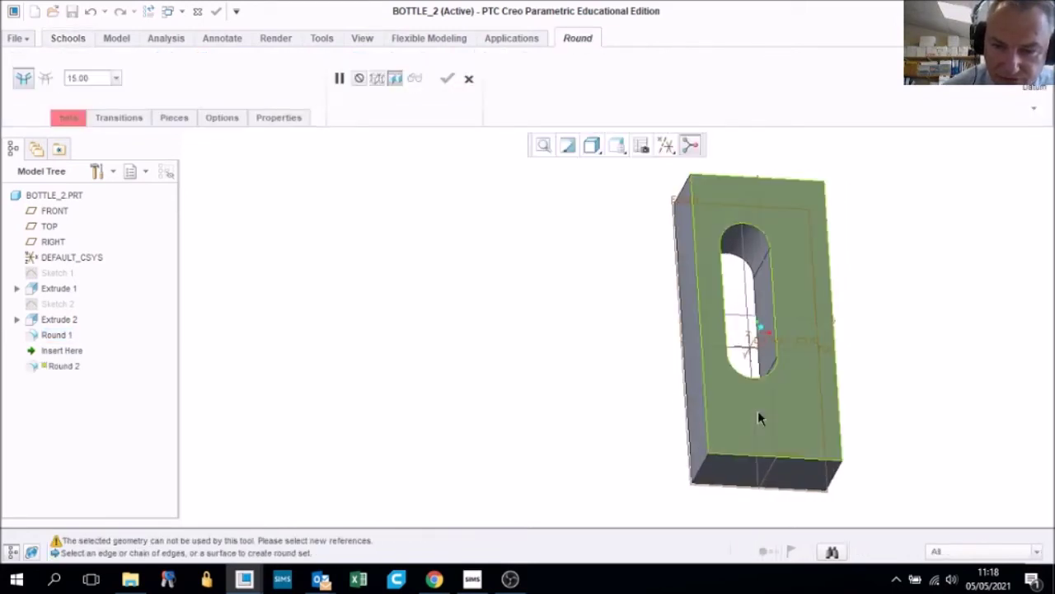
pyautogui.click(703, 470)
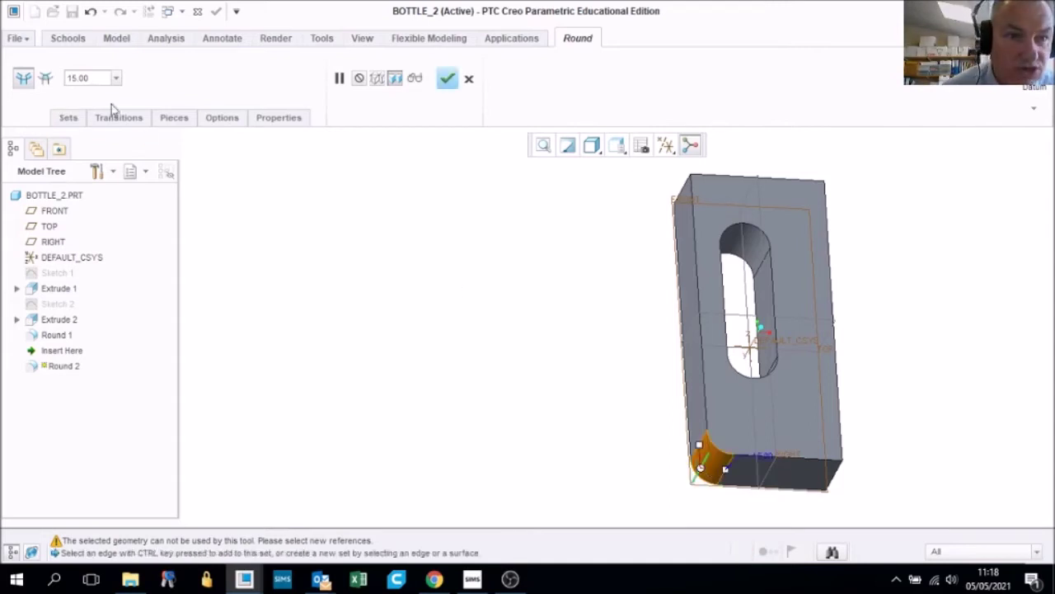
pyautogui.doubleClick(98, 80)
pyautogui.write('20')
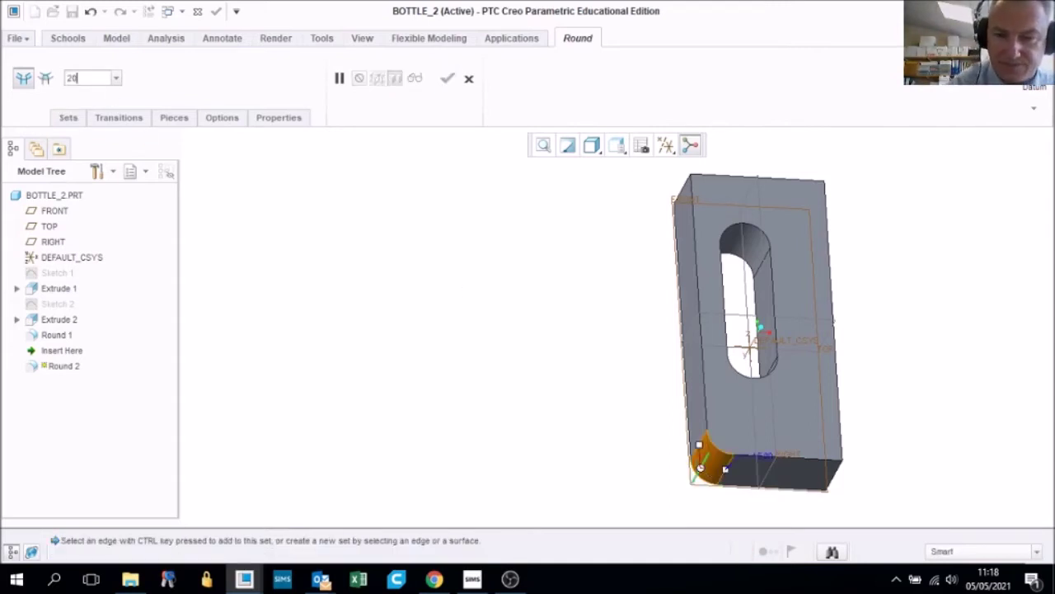
pyautogui.press('Return')
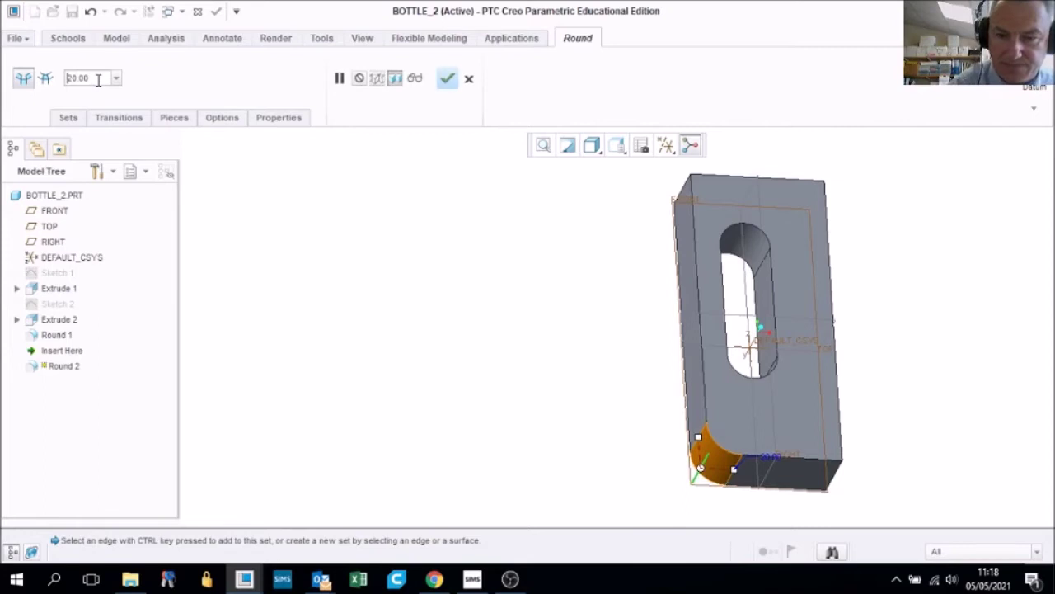
pyautogui.moveTo(749, 467); pyautogui.dragTo(736, 452, button='middle')
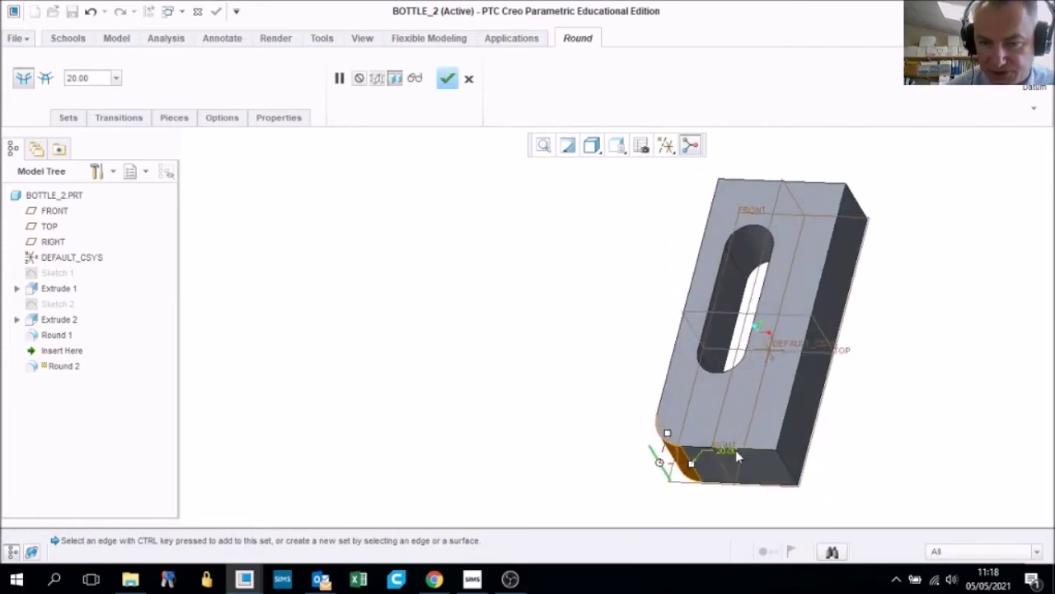
pyautogui.keyDown('ctrl'); pyautogui.click(784, 461); pyautogui.keyUp('ctrl')
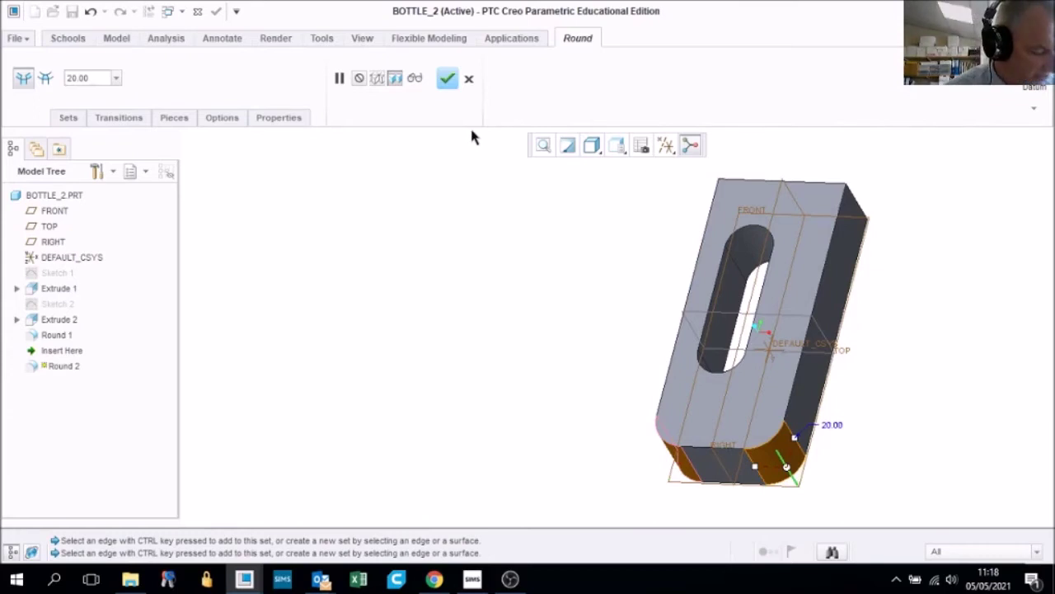
pyautogui.click(447, 78)
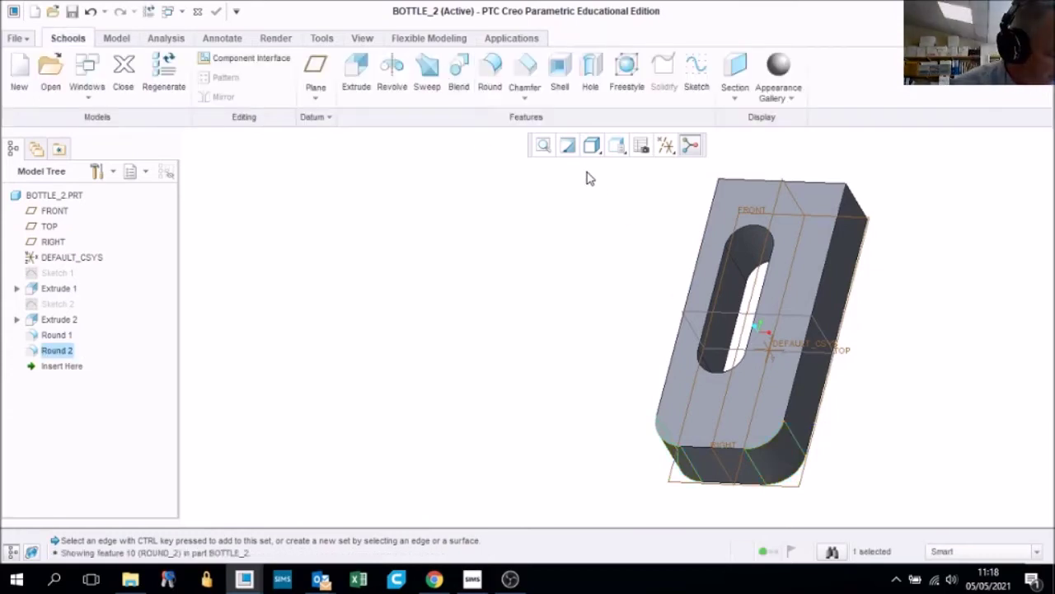
# - Start a sketch on the block's top end face and project its two long edges and right short edge
pyautogui.moveTo(665, 253); pyautogui.dragTo(747, 261, button='middle')
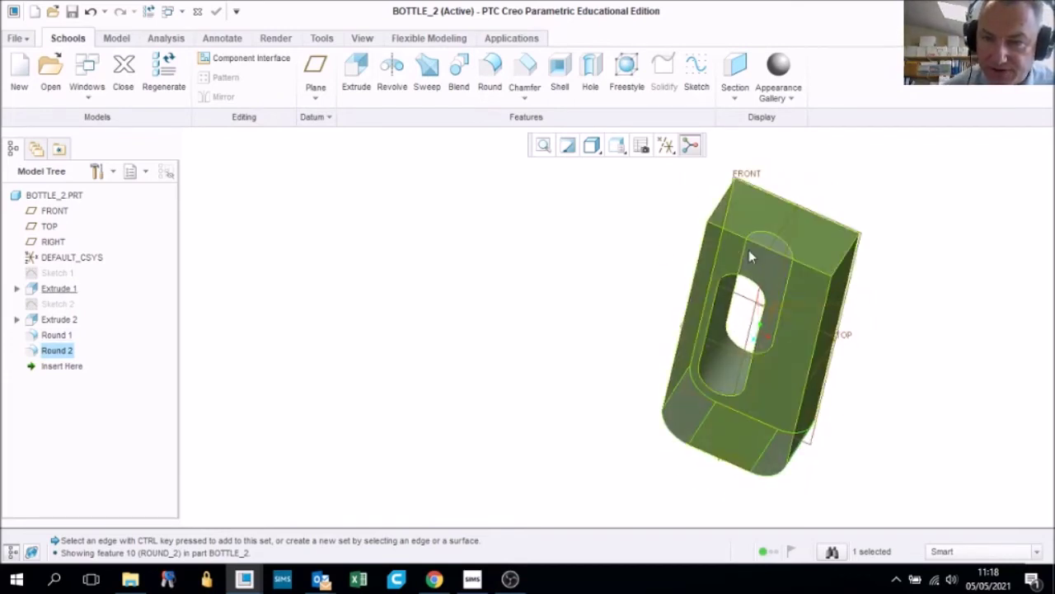
pyautogui.click(745, 199)
pyautogui.click(744, 197)
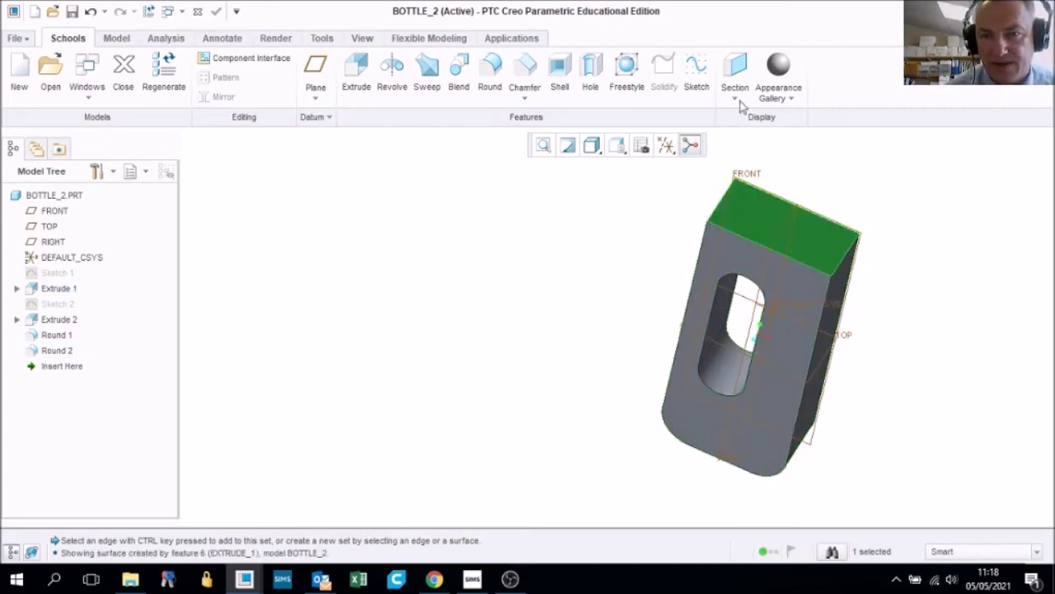
pyautogui.click(696, 73)
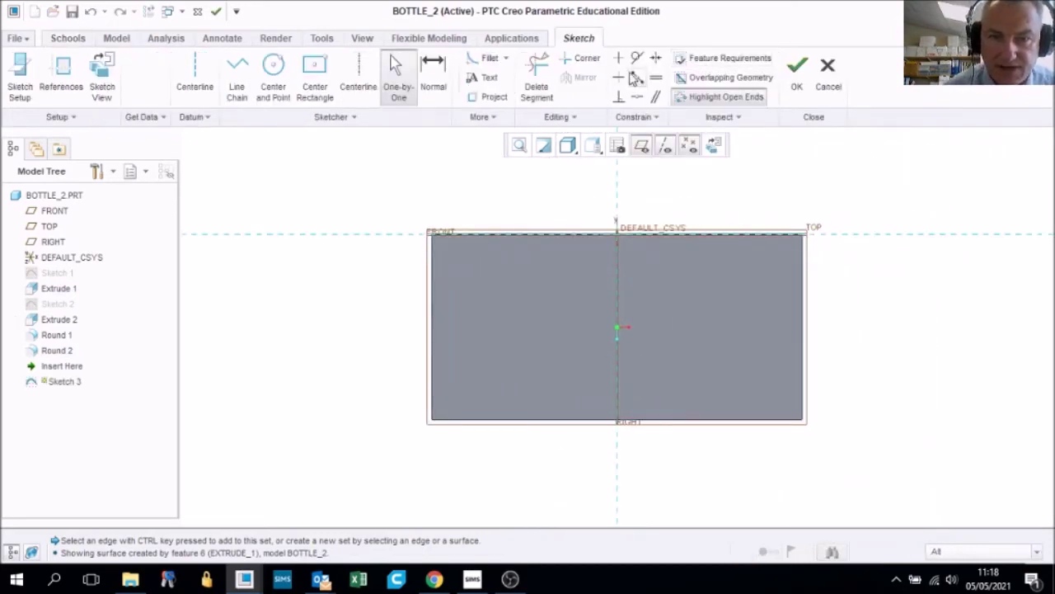
pyautogui.click(494, 97)
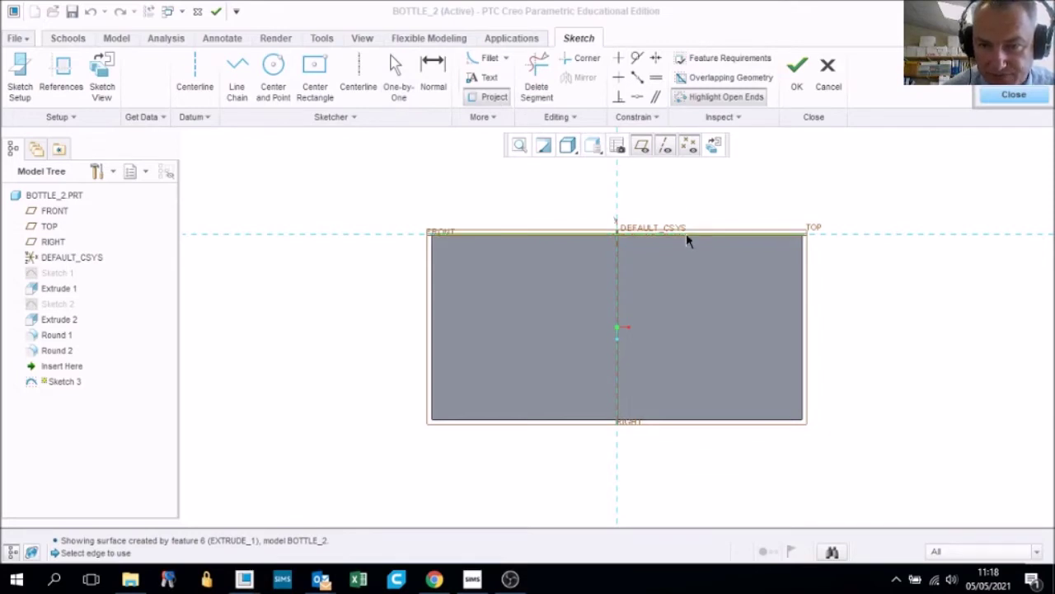
pyautogui.scroll(2, 688, 234)
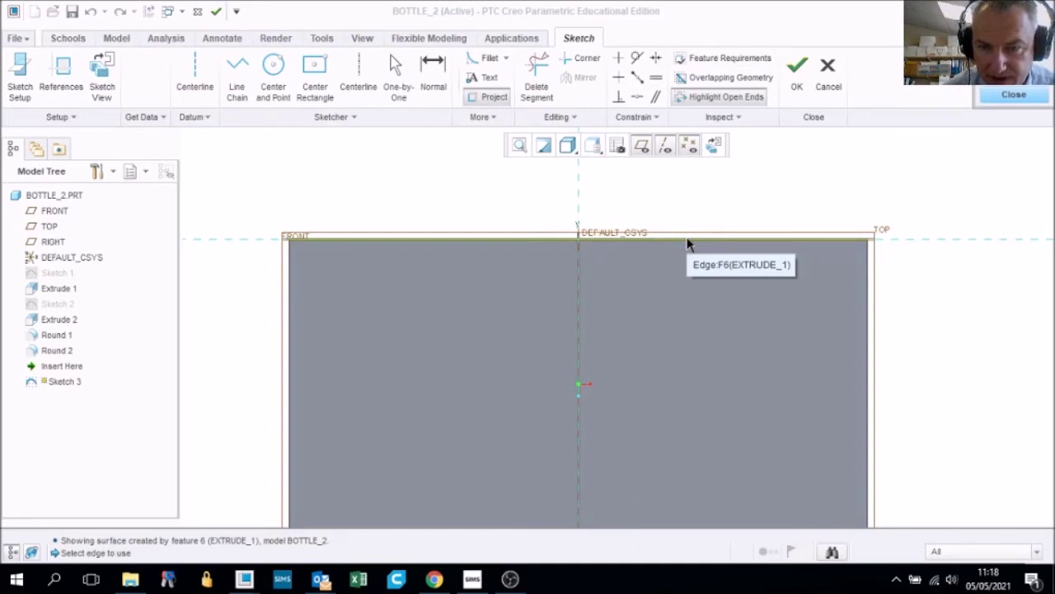
pyautogui.click(688, 241)
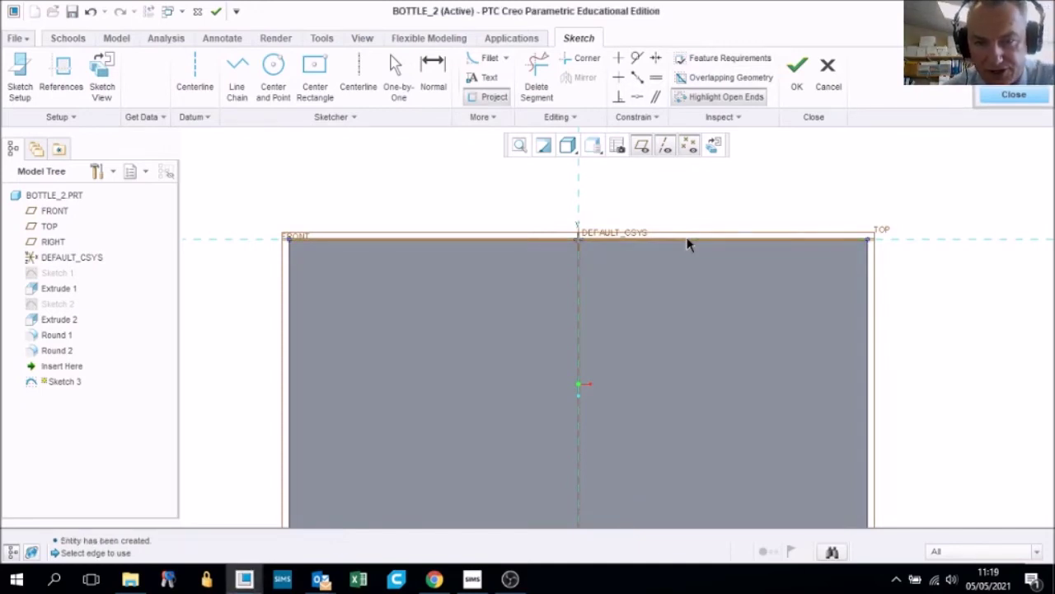
pyautogui.click(868, 323)
pyautogui.scroll(3, 842, 346)
pyautogui.scroll(-3, 839, 340)
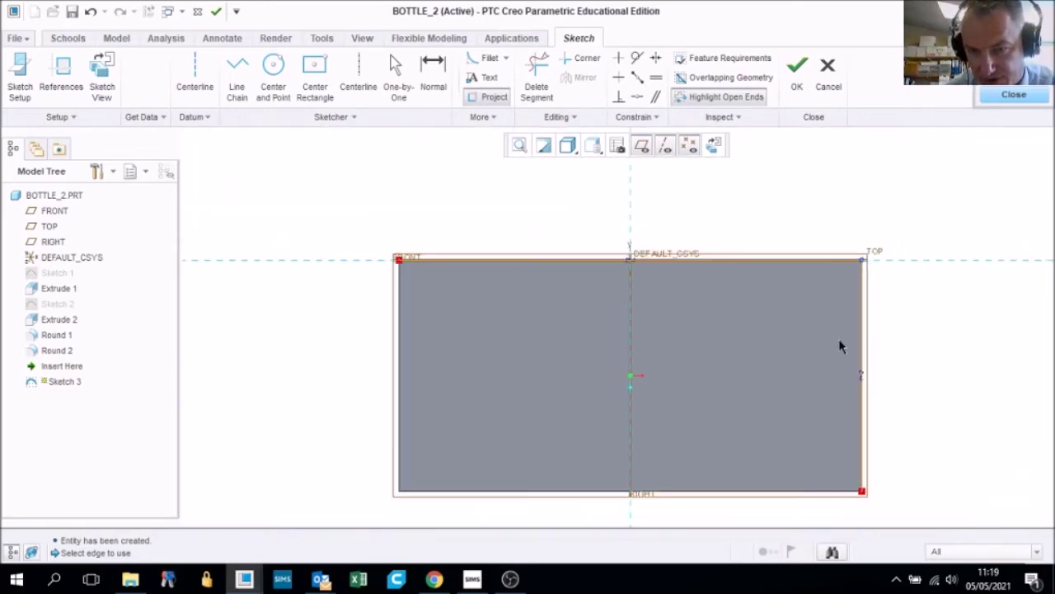
pyautogui.click(760, 496)
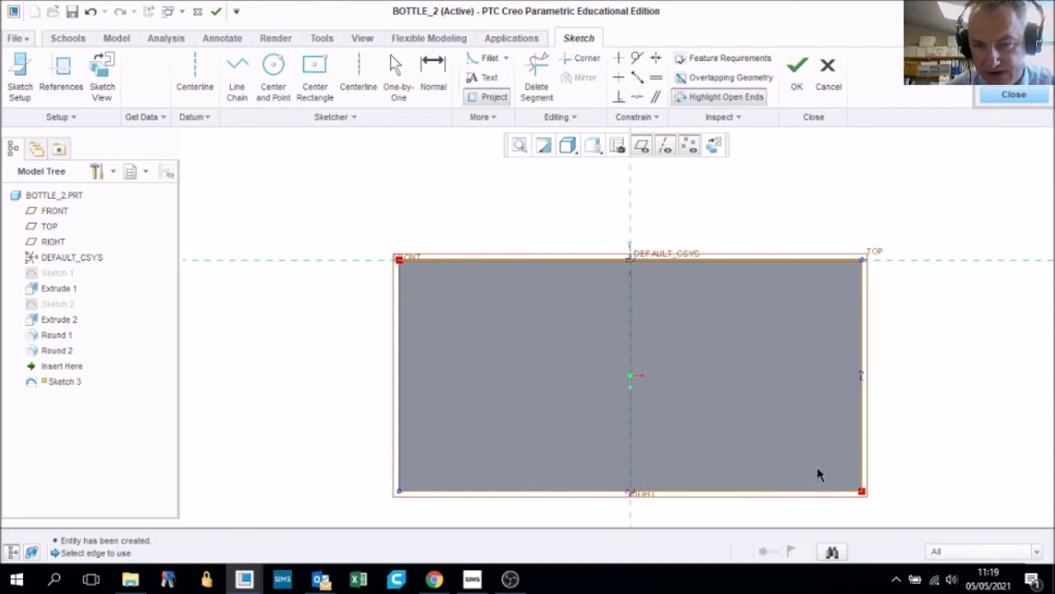
# - Draw a vertical line along the centre reference, joining the midpoints of the two projected long edges
pyautogui.click(237, 76)
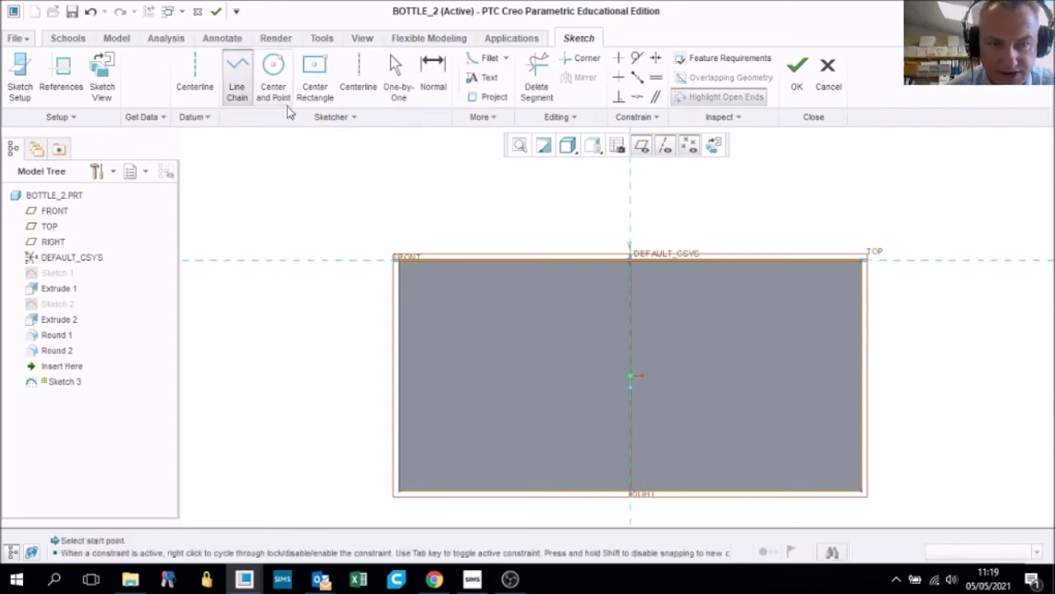
pyautogui.scroll(-3, 630, 258)
pyautogui.click(632, 264)
pyautogui.scroll(3, 649, 328)
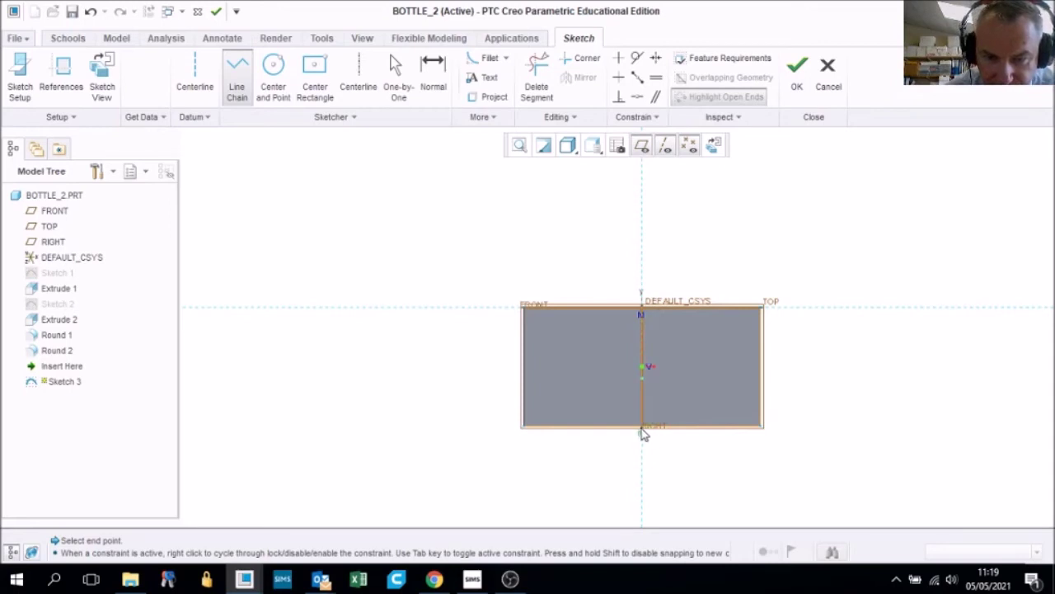
pyautogui.click(644, 428)
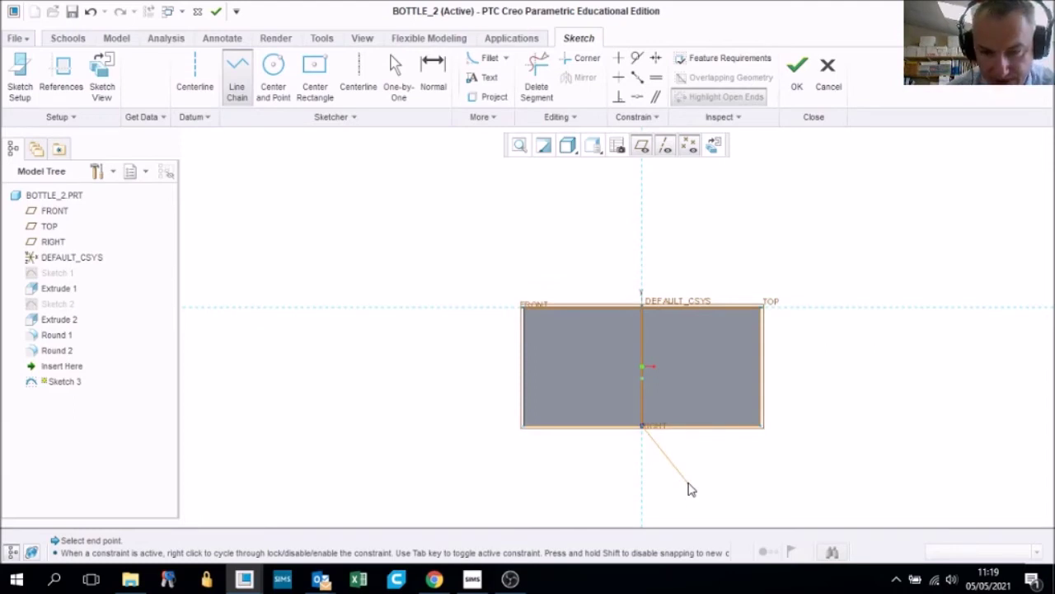
pyautogui.middleClick(691, 489)
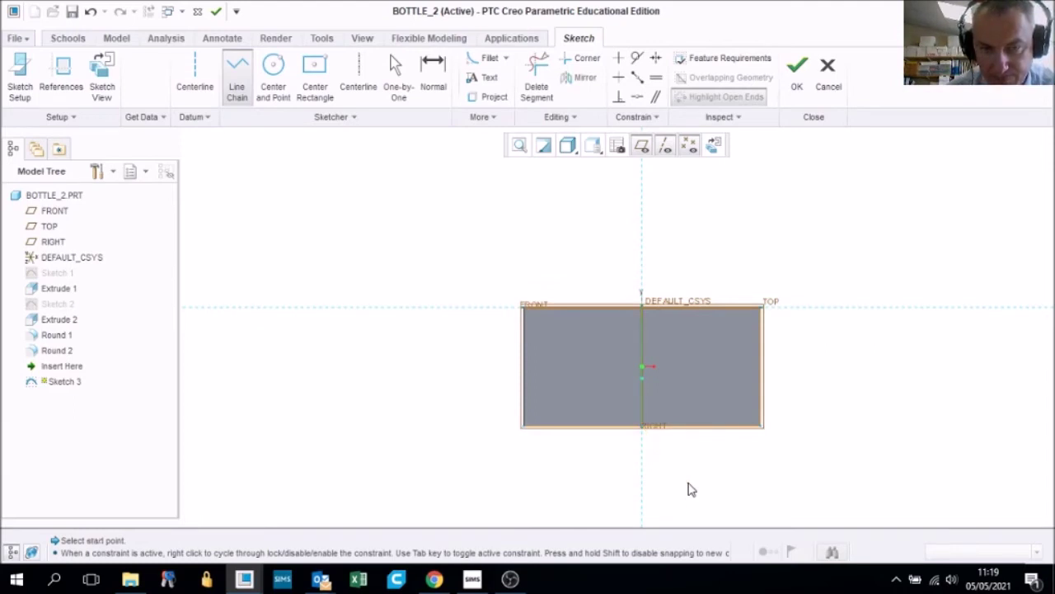
# - Trim away the left halves of both long edges to leave a closed right-half rectangle, and finish the sketch
pyautogui.click(544, 80)
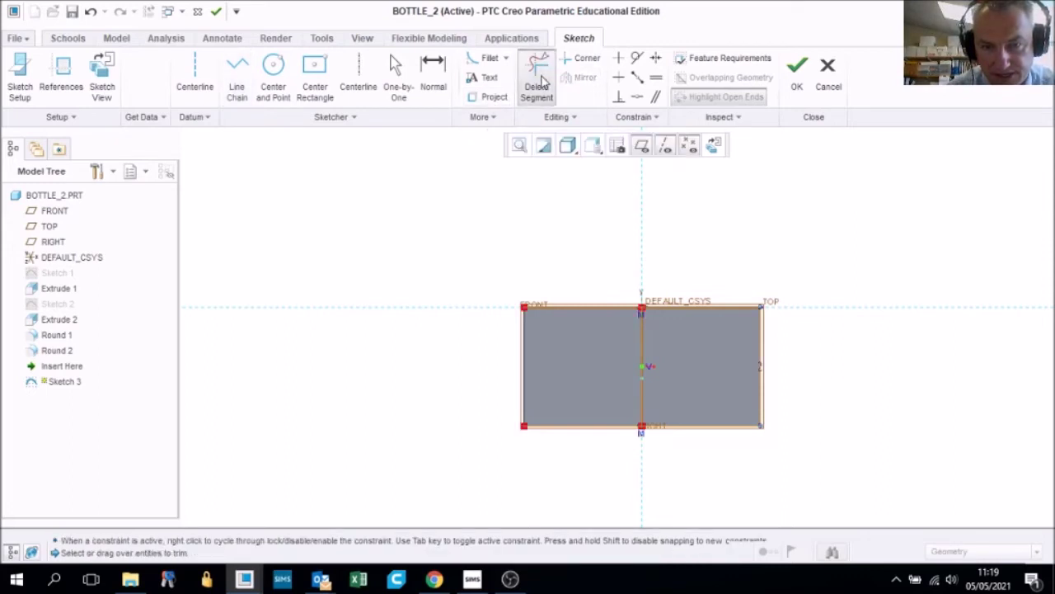
pyautogui.click(575, 307)
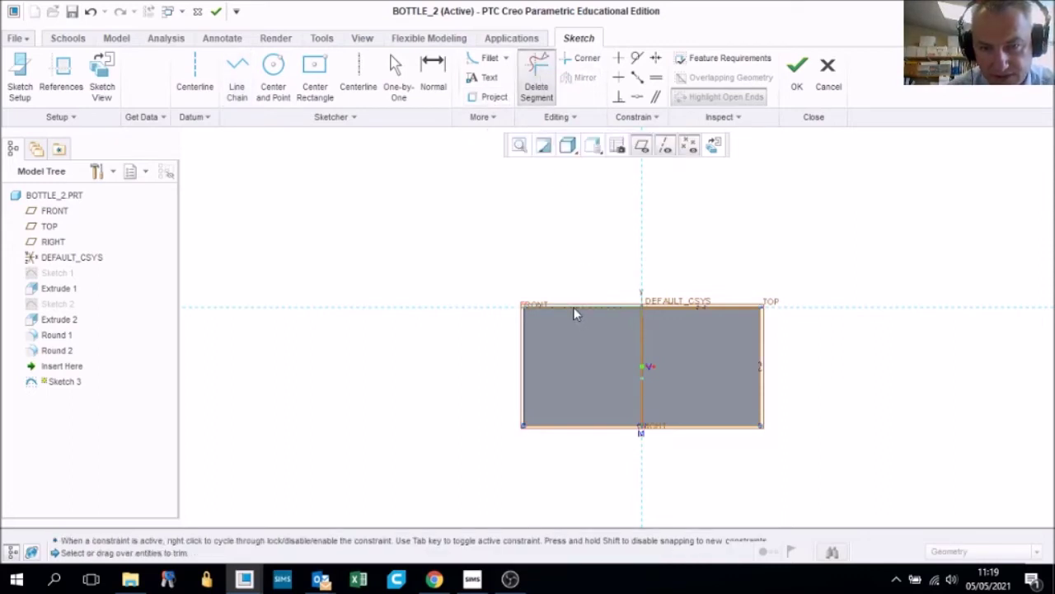
pyautogui.click(574, 427)
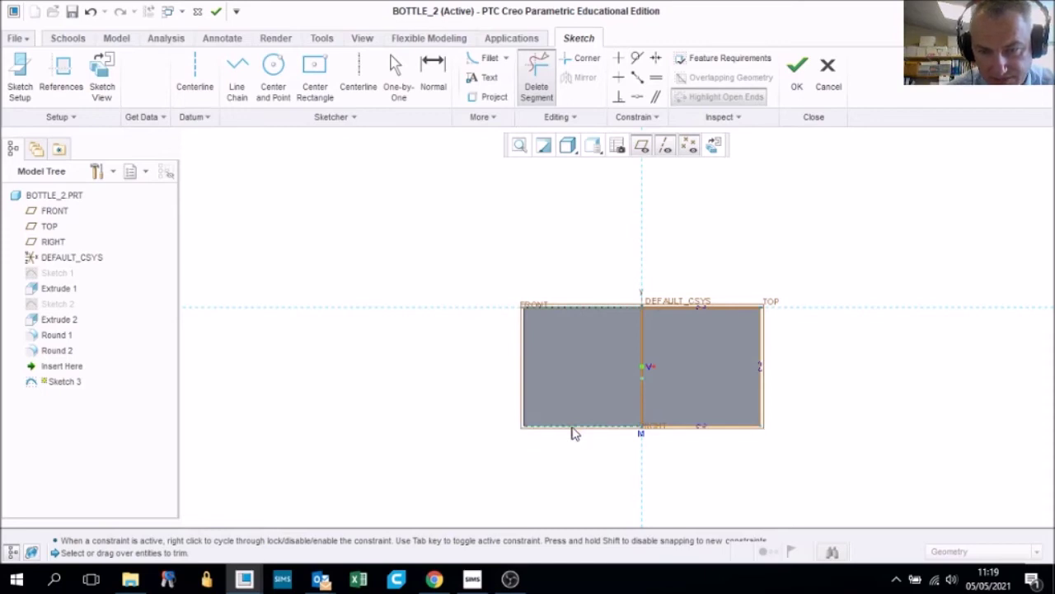
pyautogui.click(798, 76)
# - Extrude the half-face sketch 50 mm upward from the block's top end as a neck
pyautogui.moveTo(746, 341); pyautogui.dragTo(754, 315, button='middle')
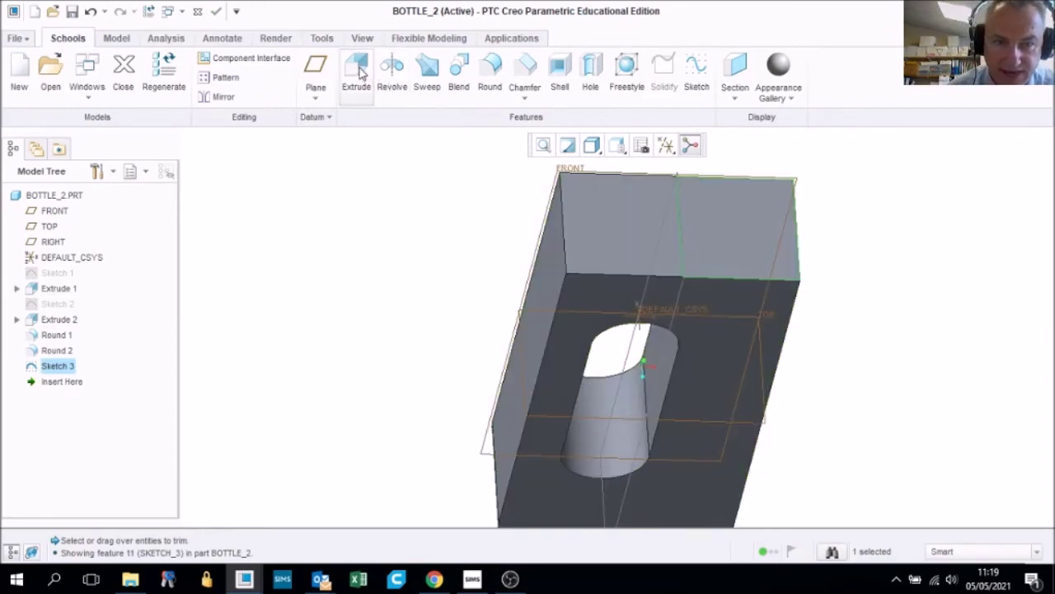
pyautogui.click(357, 72)
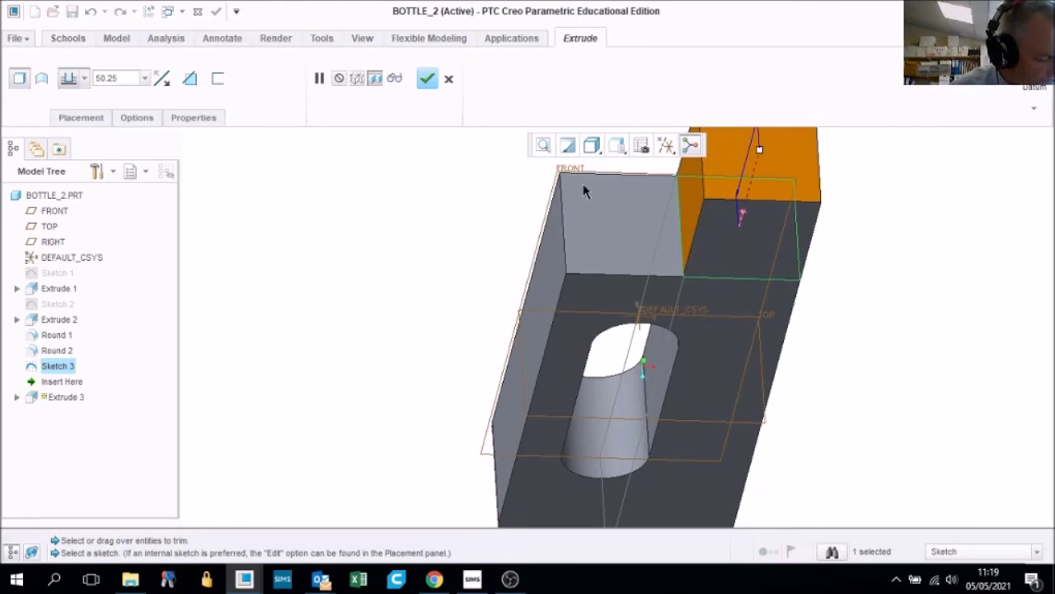
pyautogui.scroll(3, 750, 173)
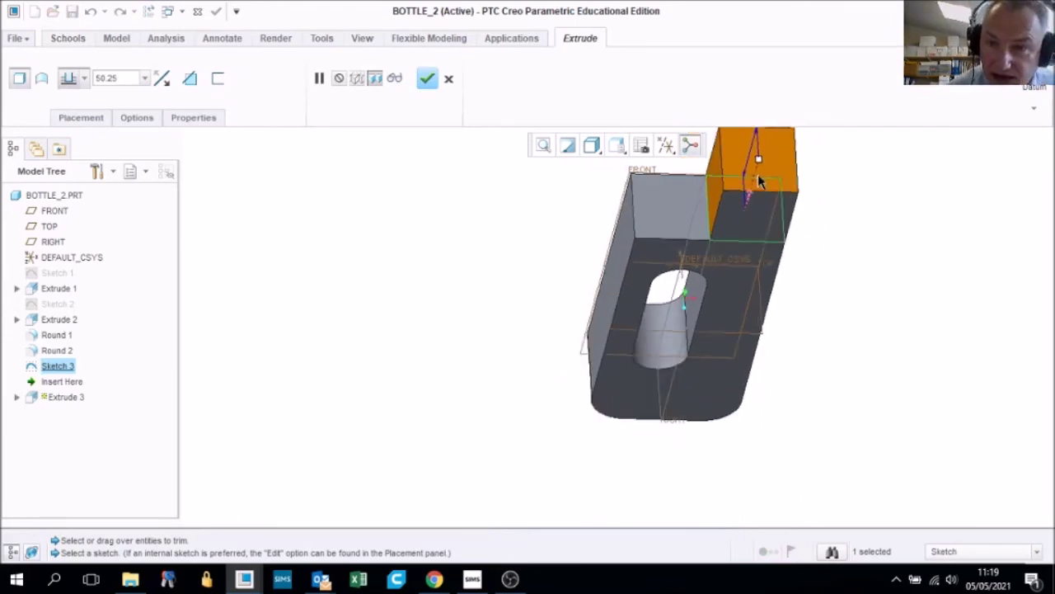
pyautogui.doubleClick(118, 79)
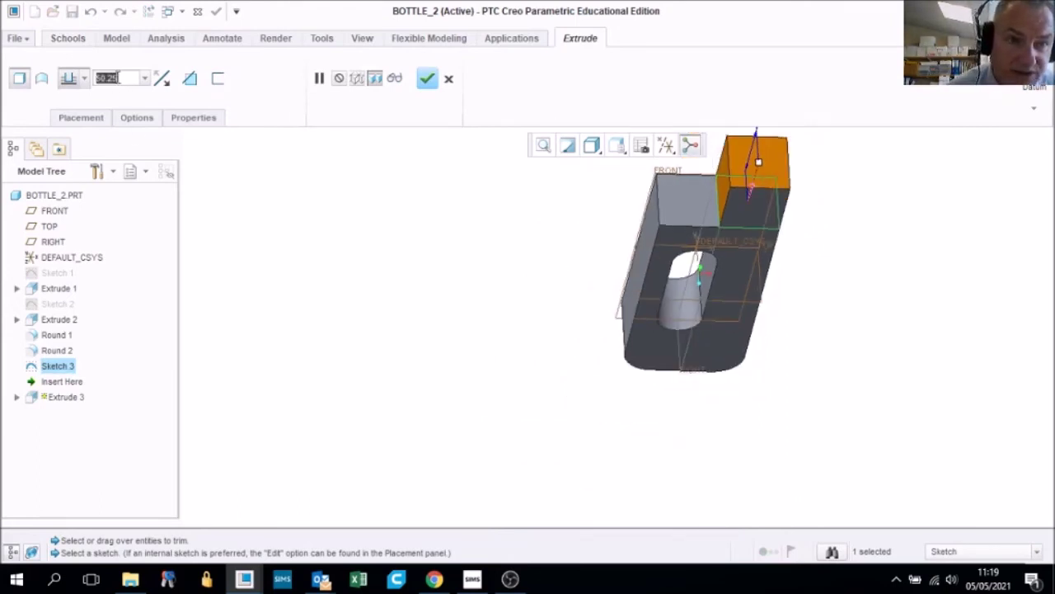
pyautogui.write('50')
pyautogui.press('Return')
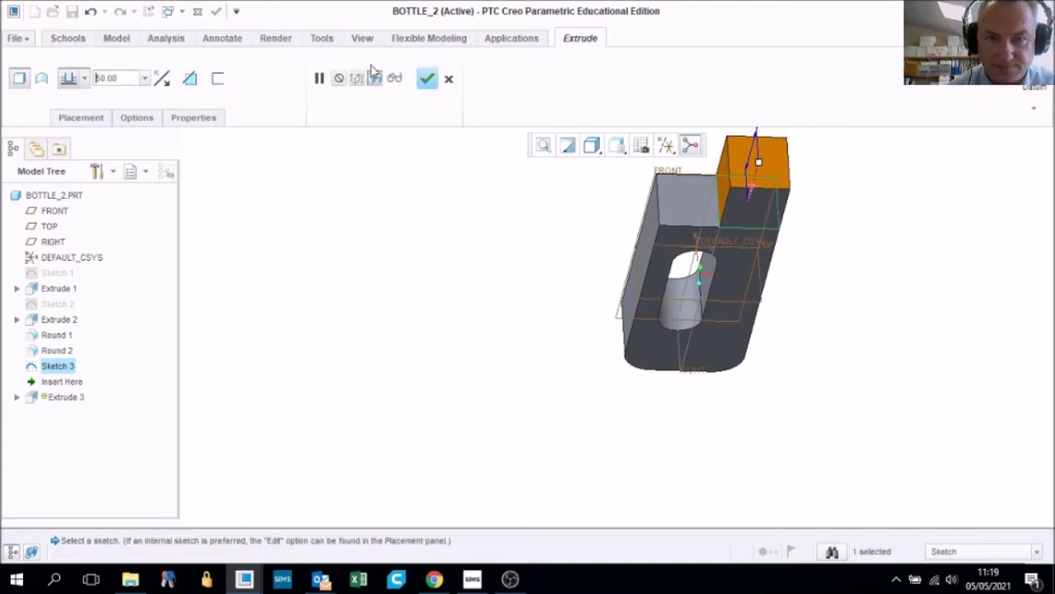
pyautogui.click(427, 78)
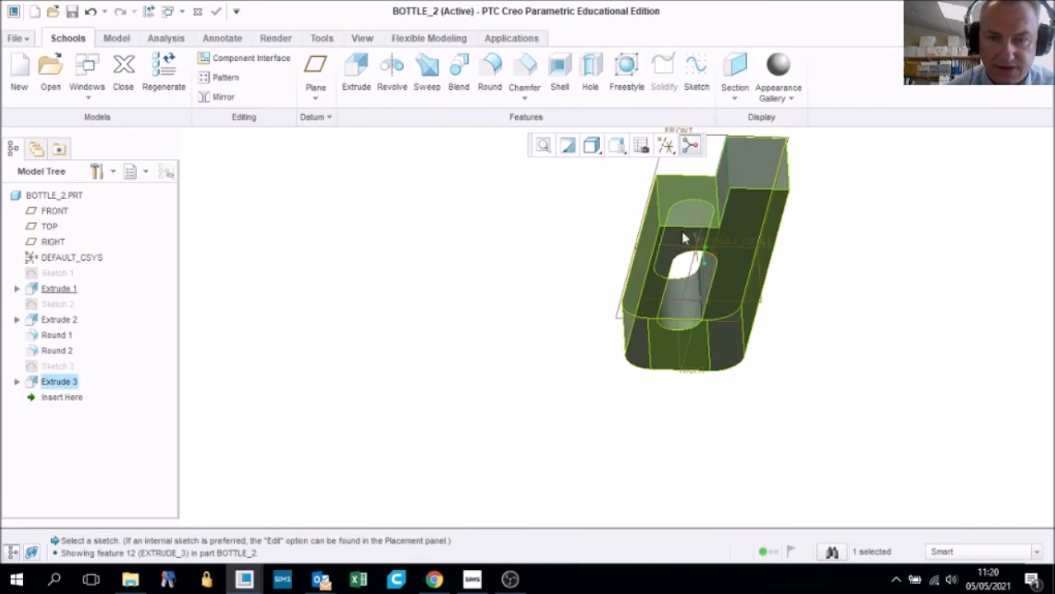
# - Start a round on the inside corner edge where the neck meets the shoulder, with a 10 mm radius
pyautogui.click(543, 144)
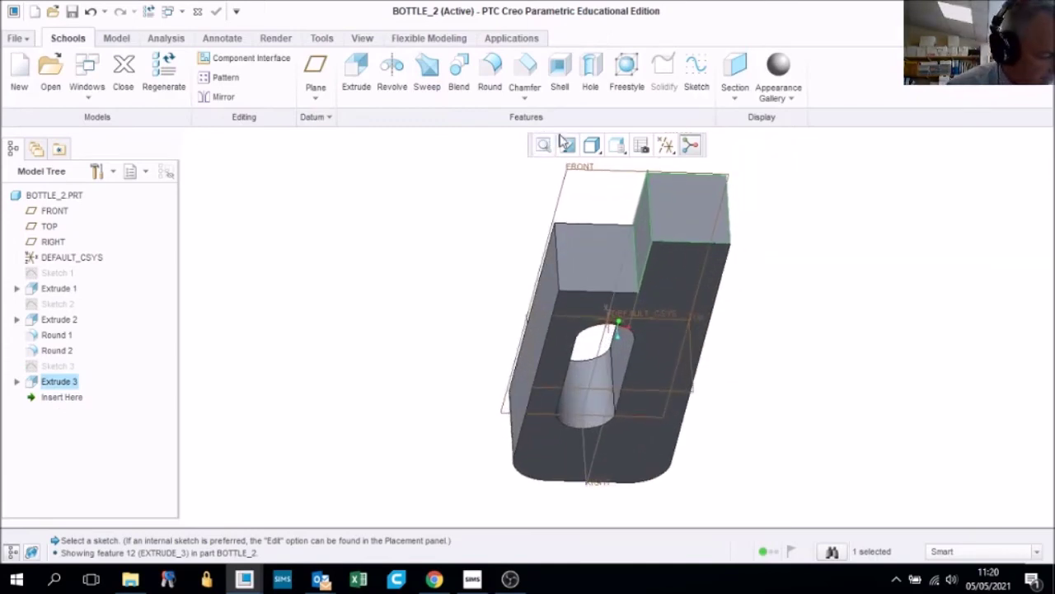
pyautogui.moveTo(564, 186); pyautogui.dragTo(623, 233, button='middle')
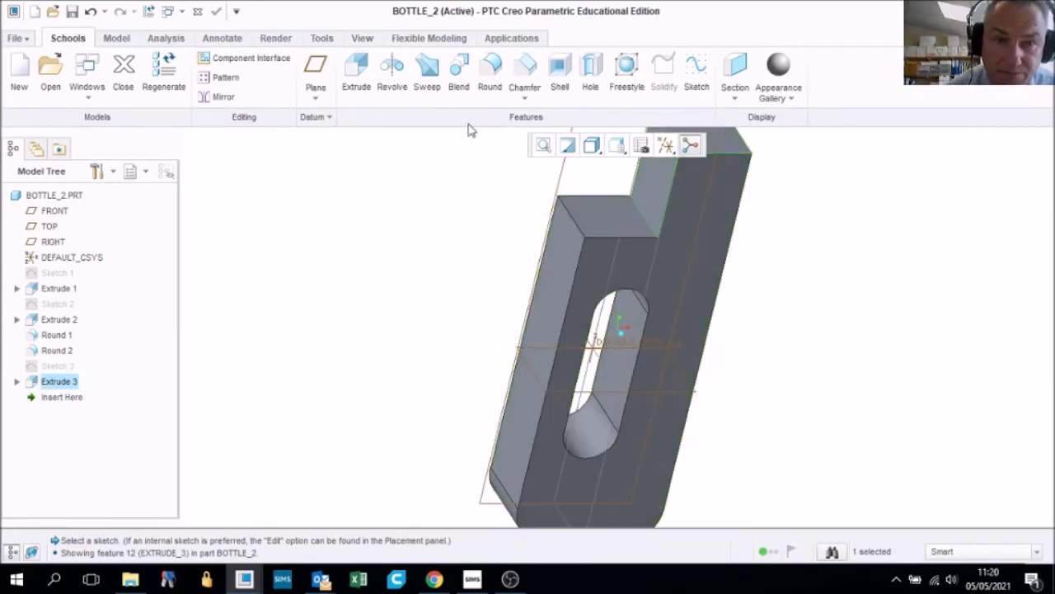
pyautogui.click(493, 74)
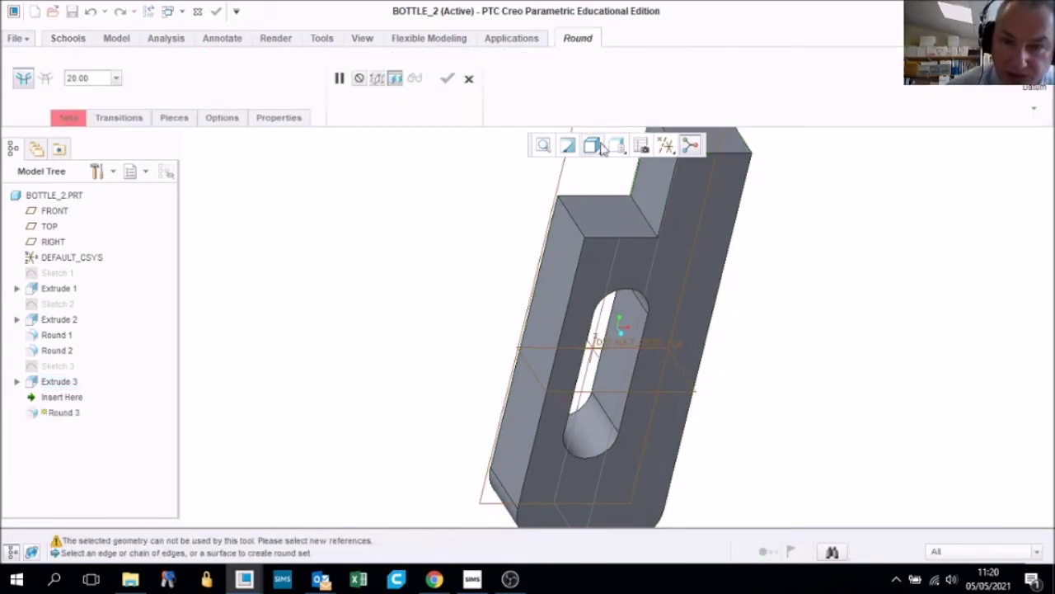
pyautogui.click(641, 217)
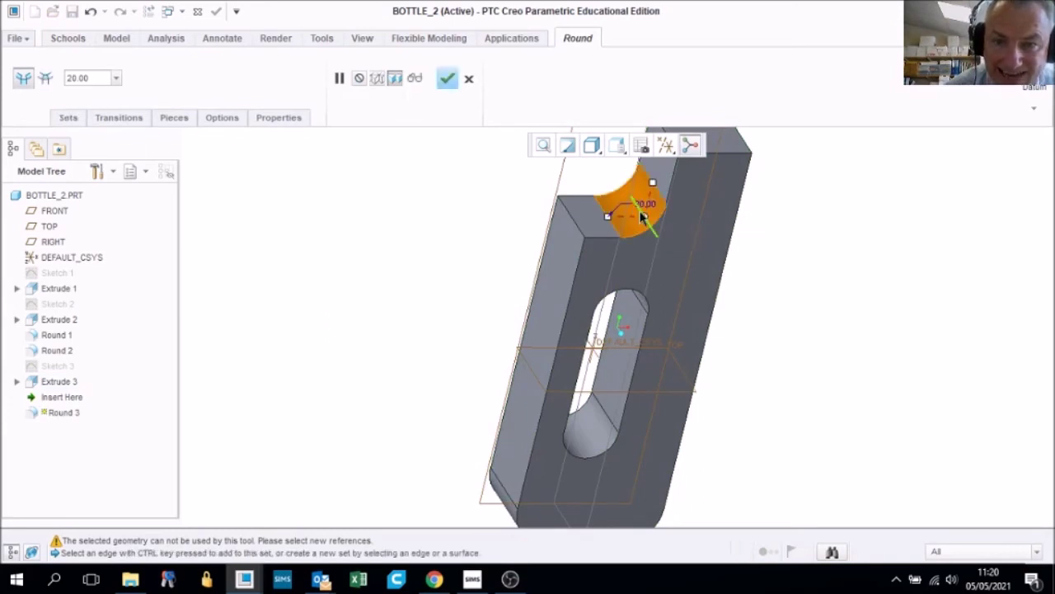
pyautogui.doubleClick(98, 77)
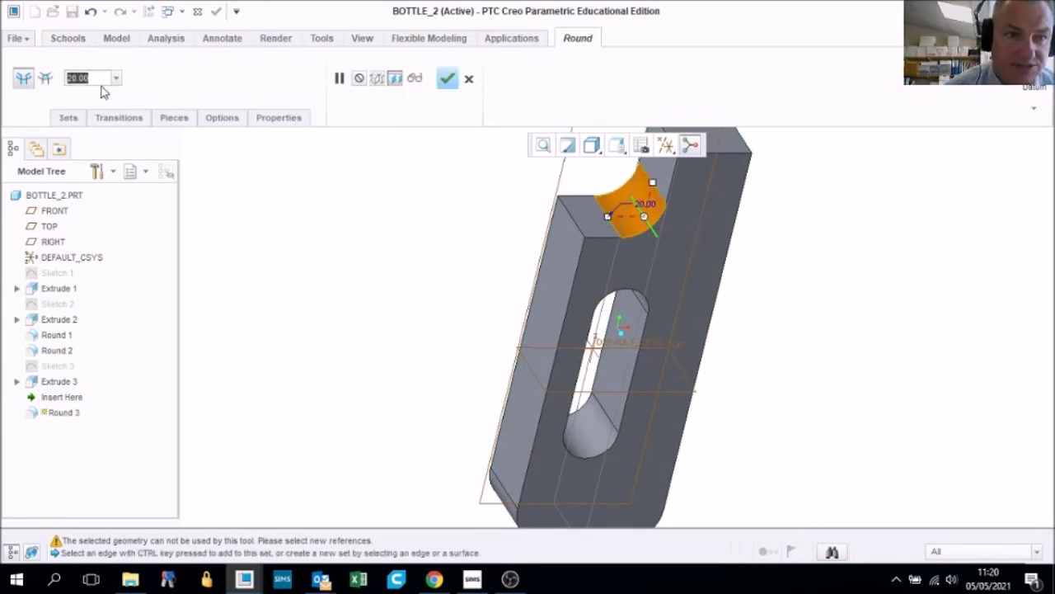
pyautogui.write('1')
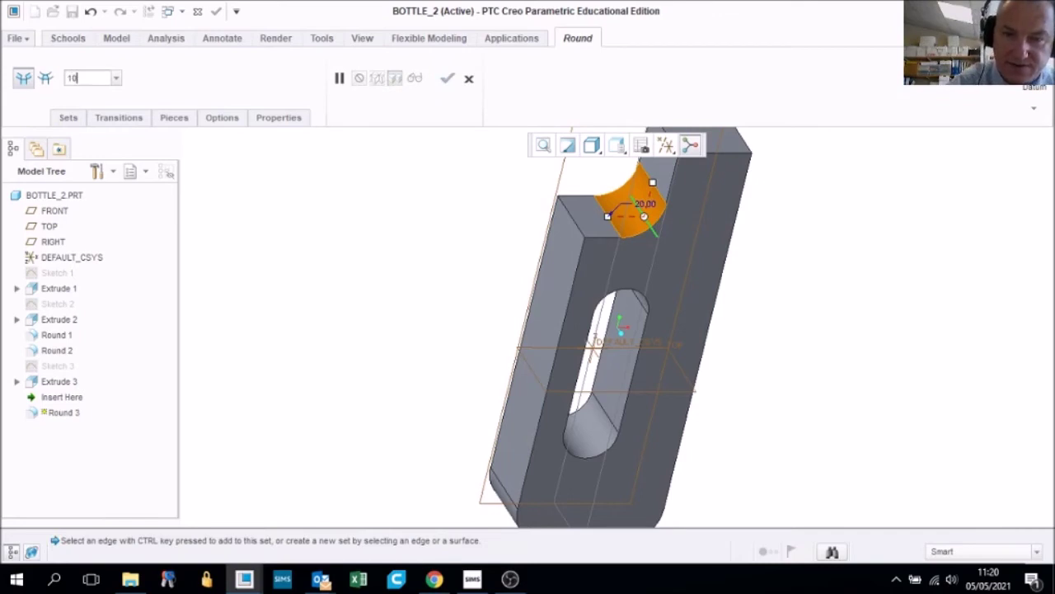
pyautogui.write('0')
pyautogui.press('Return')
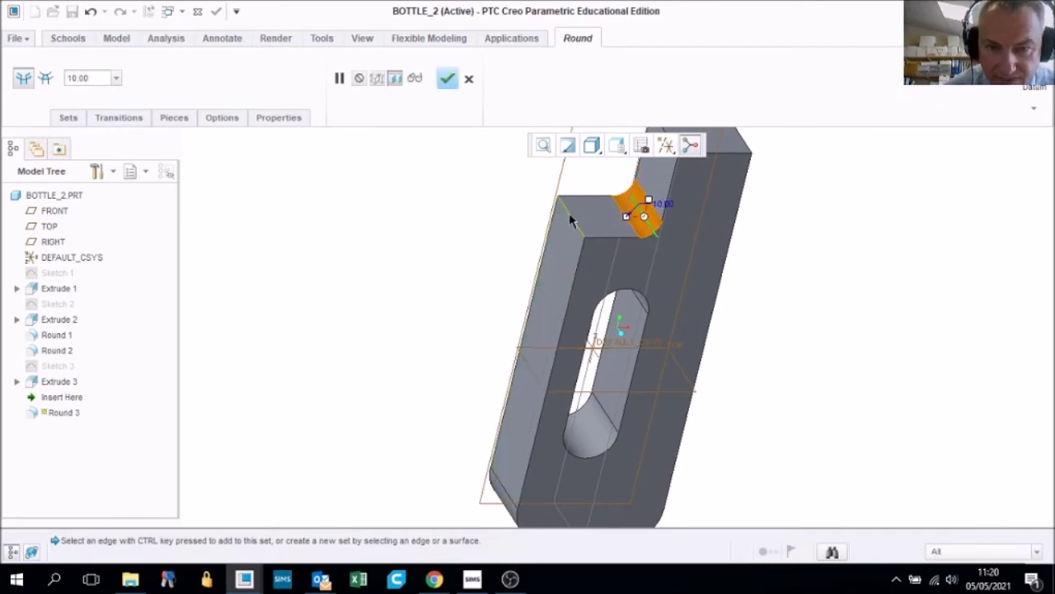
# - Add the shoulder's outer top edge to the round feature with a 30 mm radius and finish the feature
pyautogui.keyDown('ctrl'); pyautogui.click(569, 214); pyautogui.keyUp('ctrl')
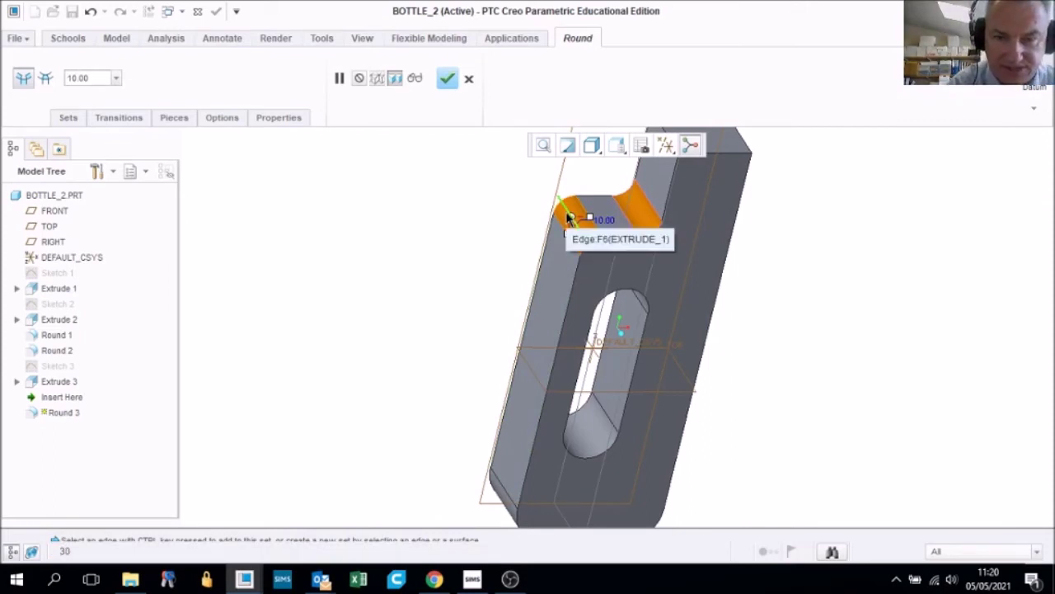
pyautogui.doubleClick(79, 74)
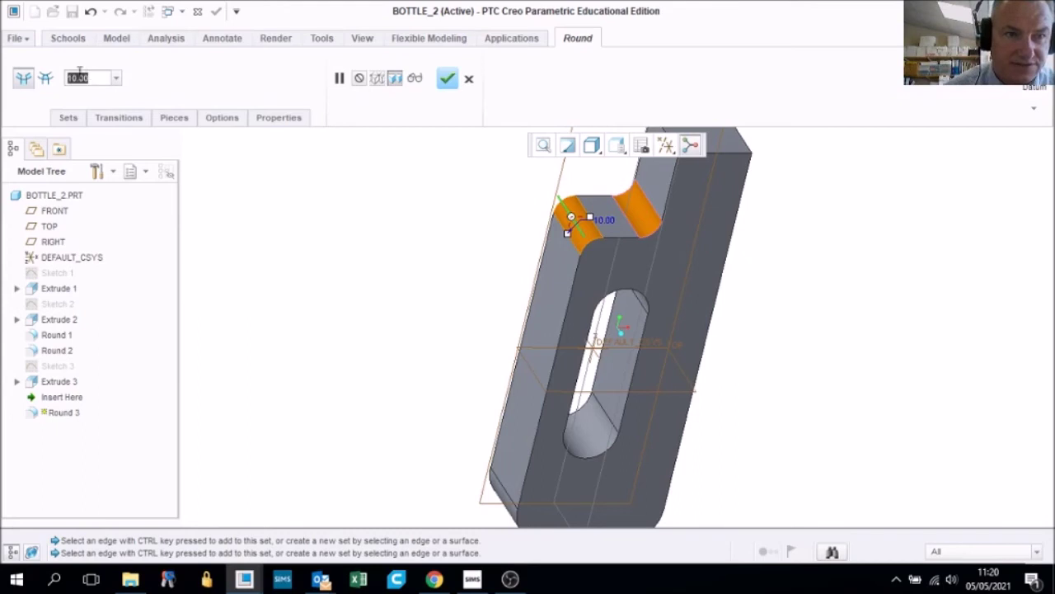
pyautogui.press('BackSpace')
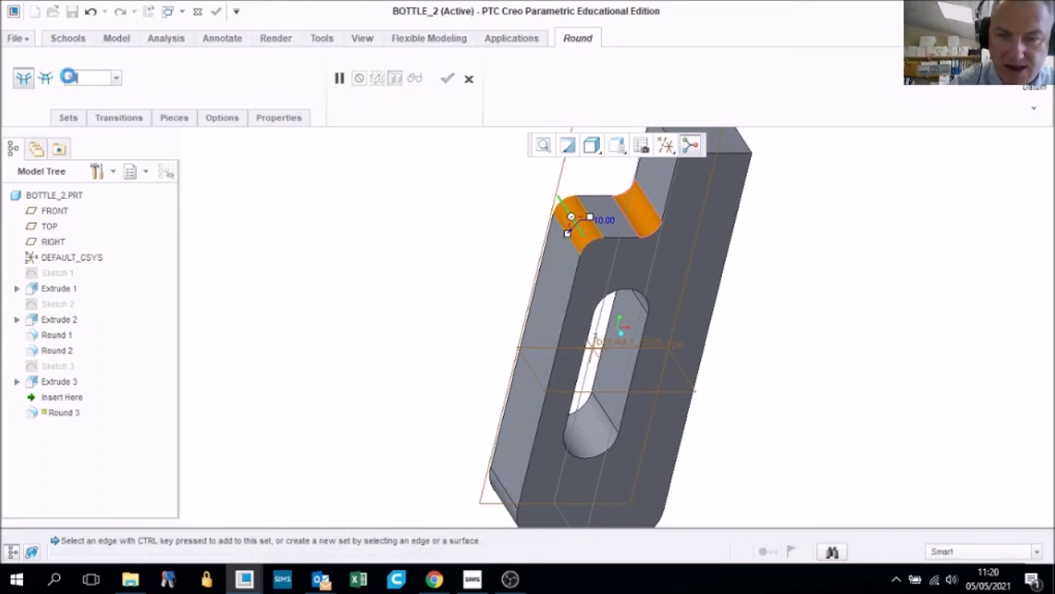
pyautogui.write('30')
pyautogui.press('Return')
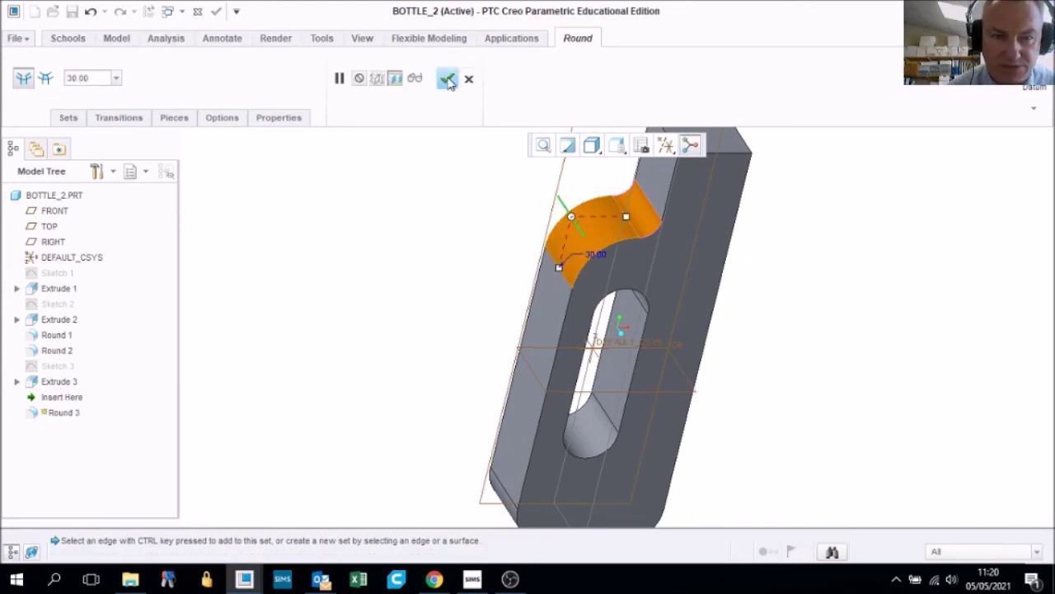
pyautogui.click(448, 79)
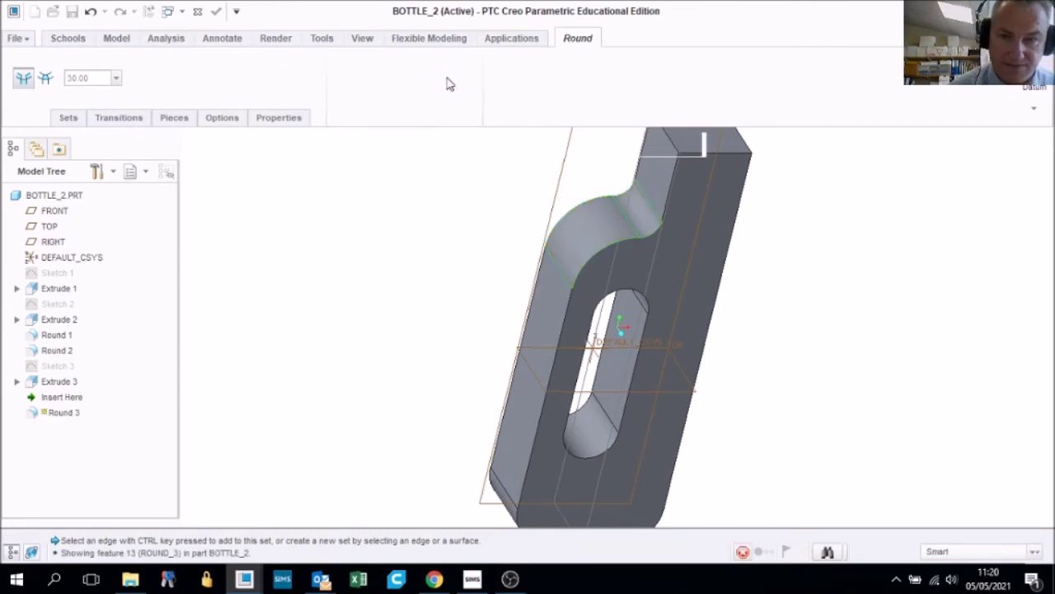
# - Start an 18 mm round on the long outer edge chain around one broad face of the bottle
pyautogui.moveTo(647, 222); pyautogui.dragTo(644, 284, button='middle')
pyautogui.hotkey('ctrl', 'd')
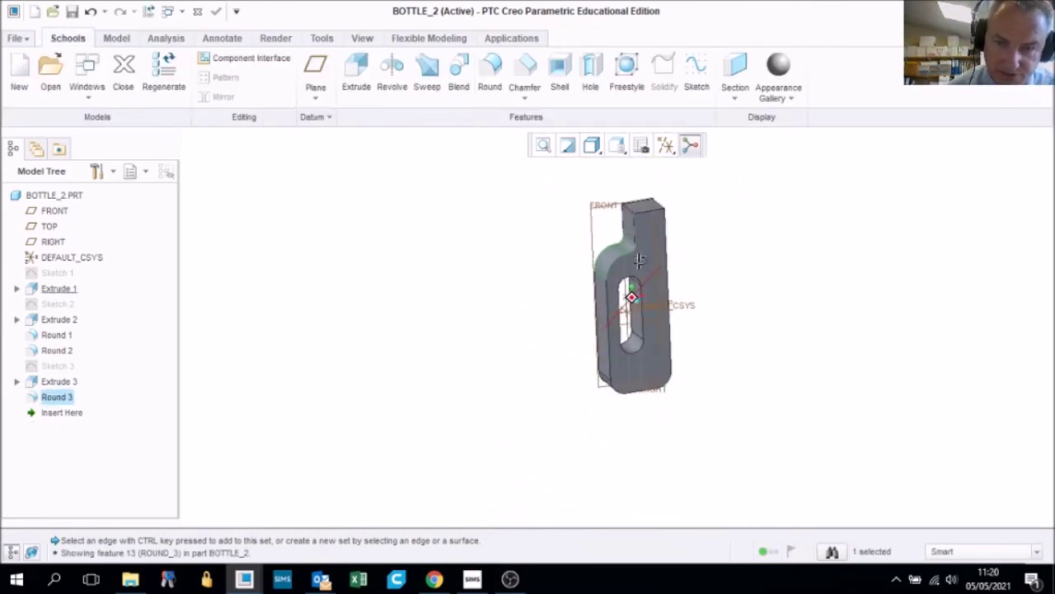
pyautogui.click(542, 145)
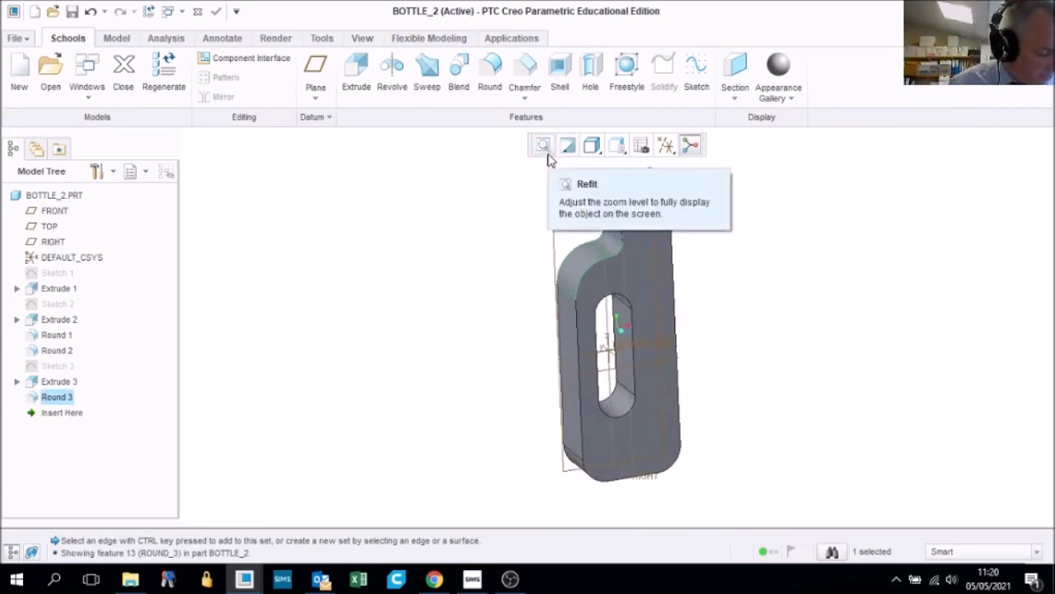
pyautogui.moveTo(657, 255)
pyautogui.mouseDown(button='middle')
pyautogui.moveTo(663, 247)
pyautogui.moveTo(635, 239)
pyautogui.moveTo(599, 242)
pyautogui.mouseUp(button='middle')
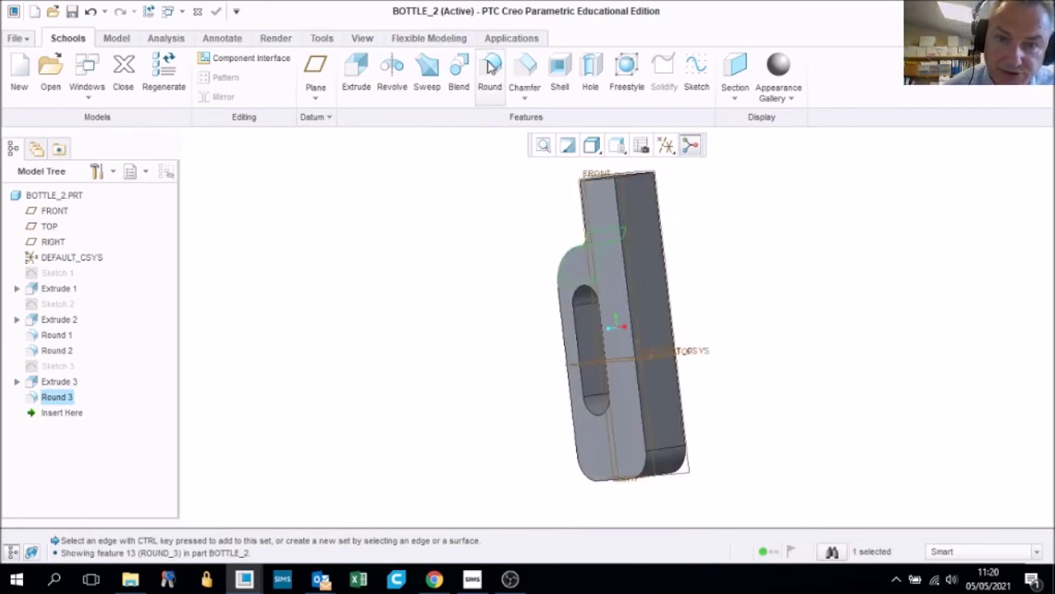
pyautogui.click(490, 66)
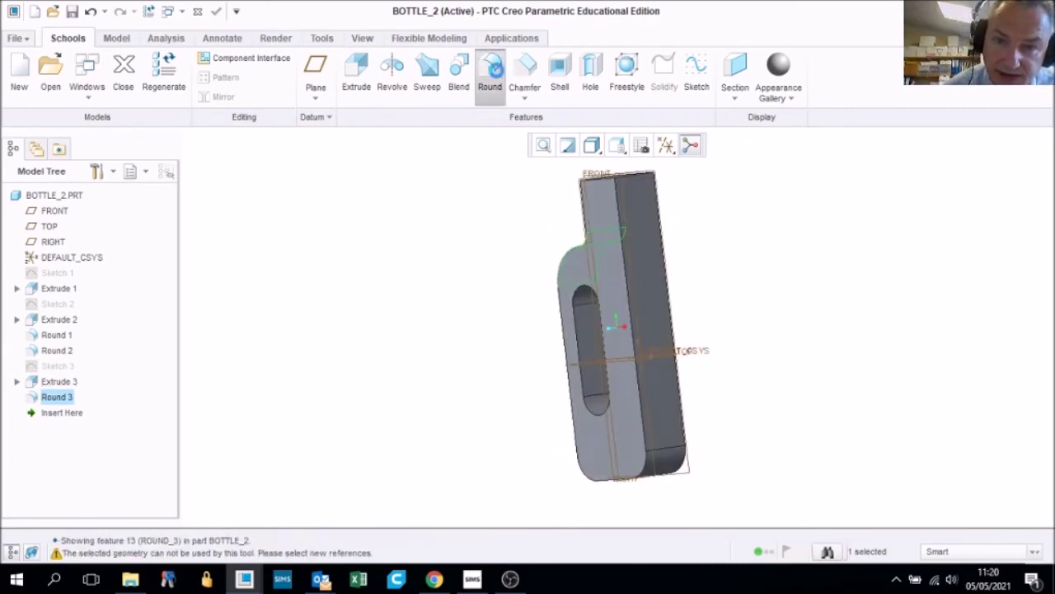
pyautogui.click(622, 226)
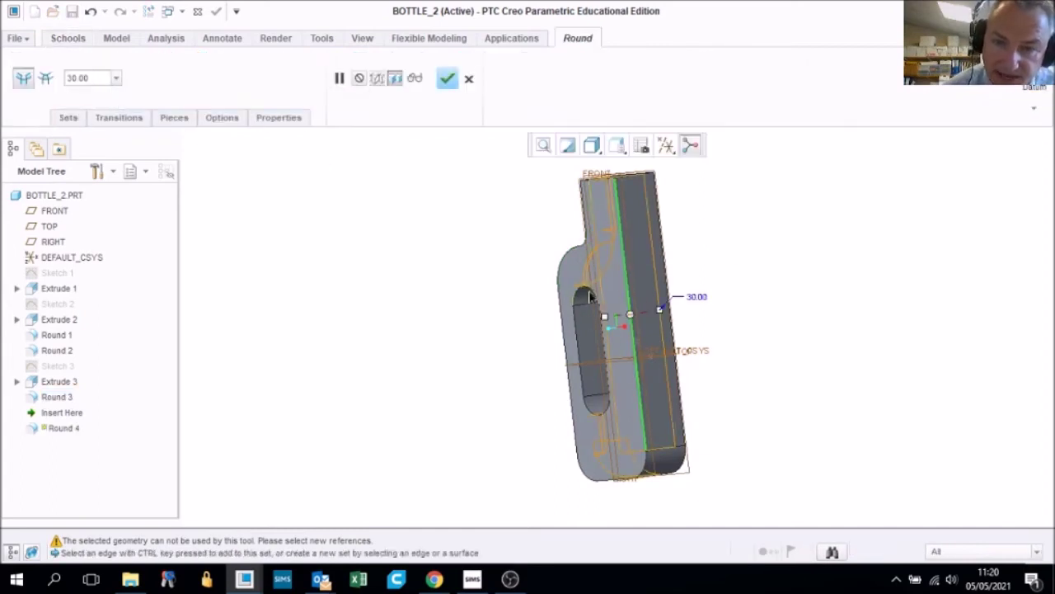
pyautogui.click(95, 77)
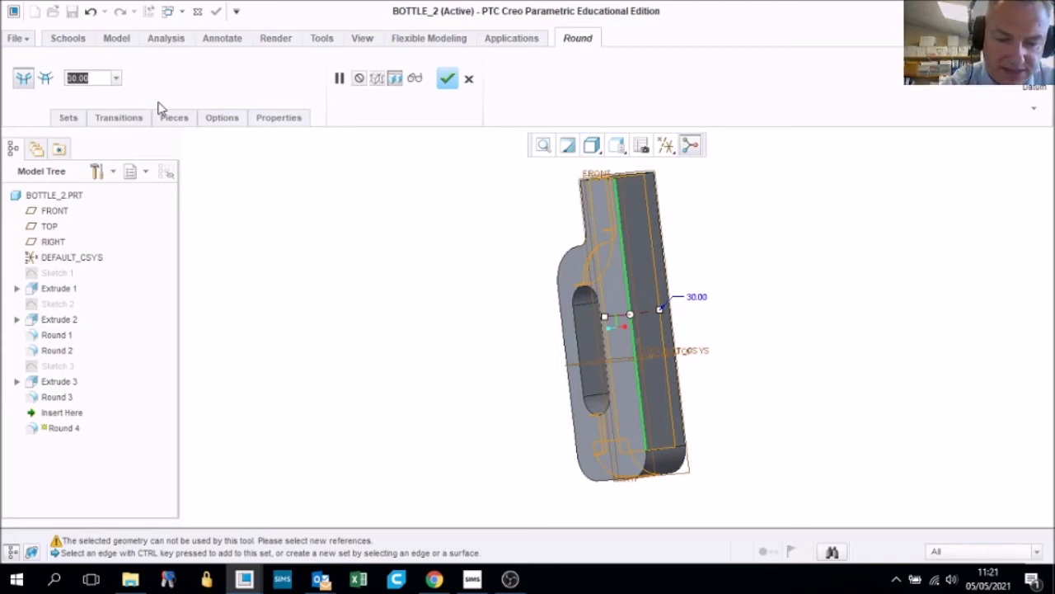
pyautogui.write('18')
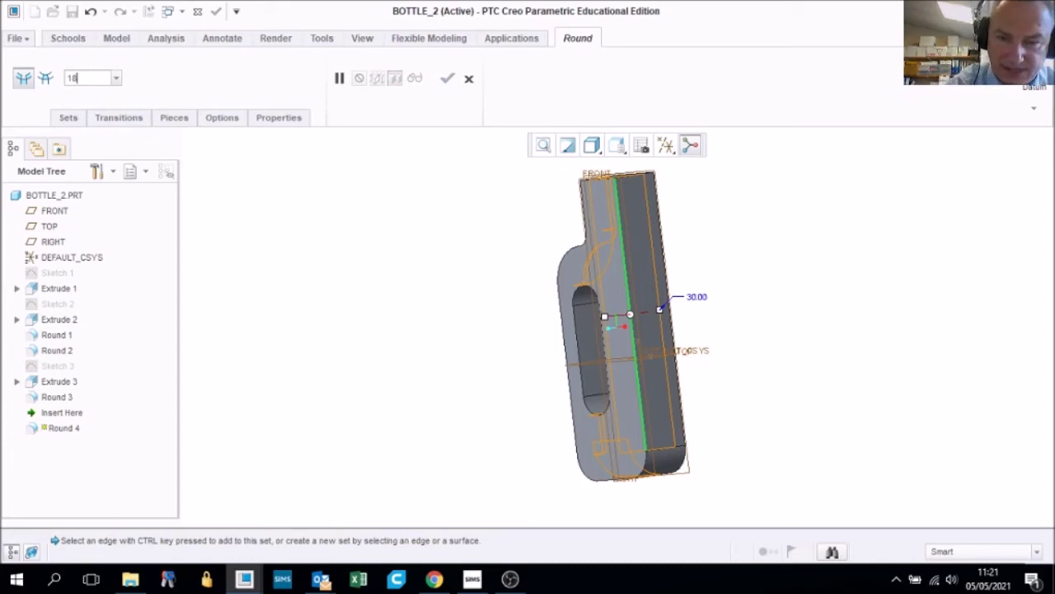
pyautogui.press('Return')
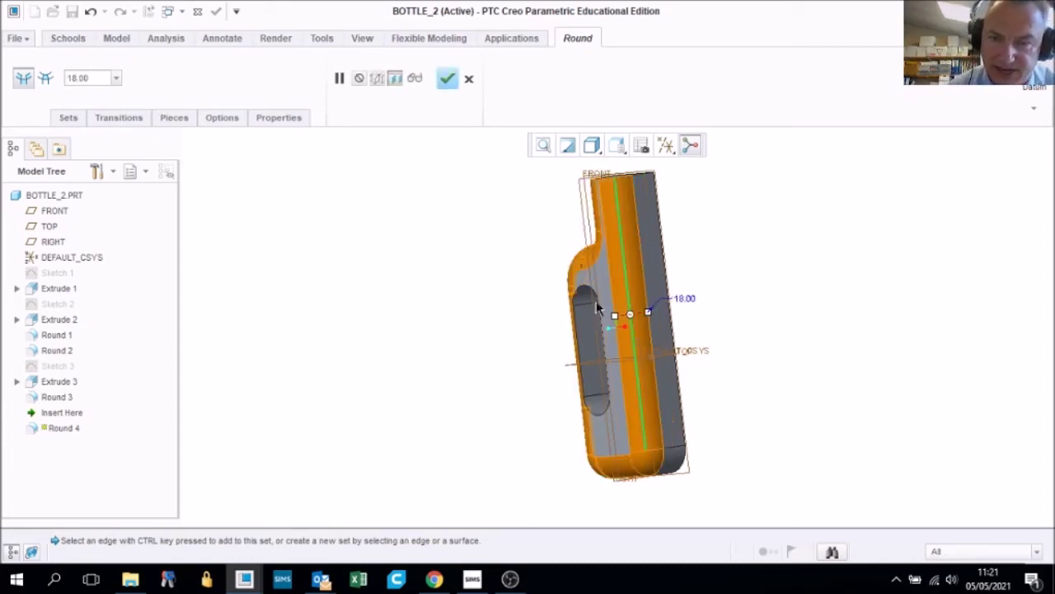
# - Add the matching outer edge chain on the opposite broad face to the 18 mm round and finish the feature
pyautogui.moveTo(638, 275); pyautogui.dragTo(872, 268, button='middle')
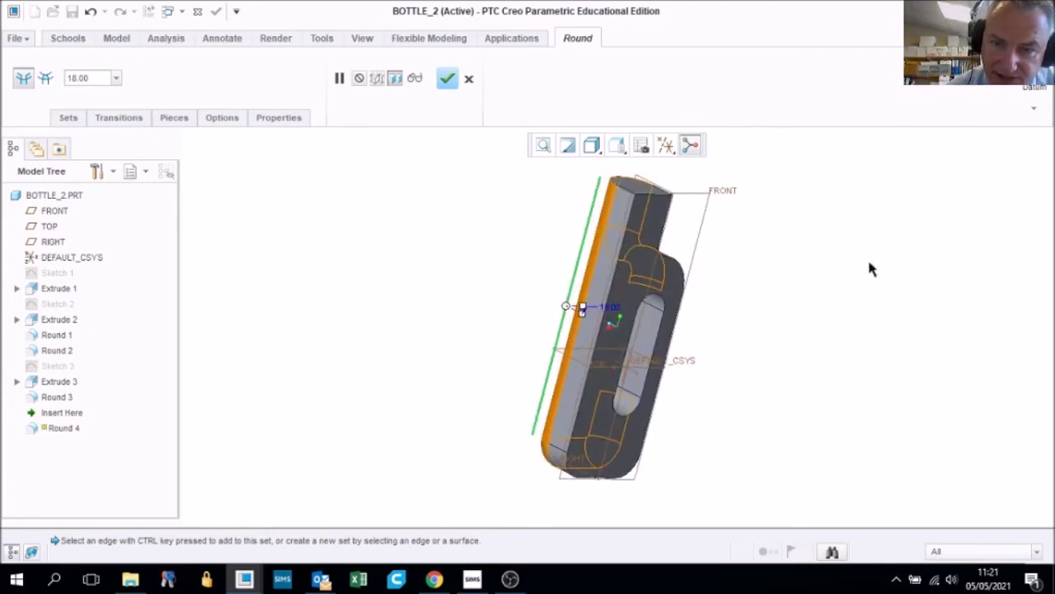
pyautogui.click(633, 216)
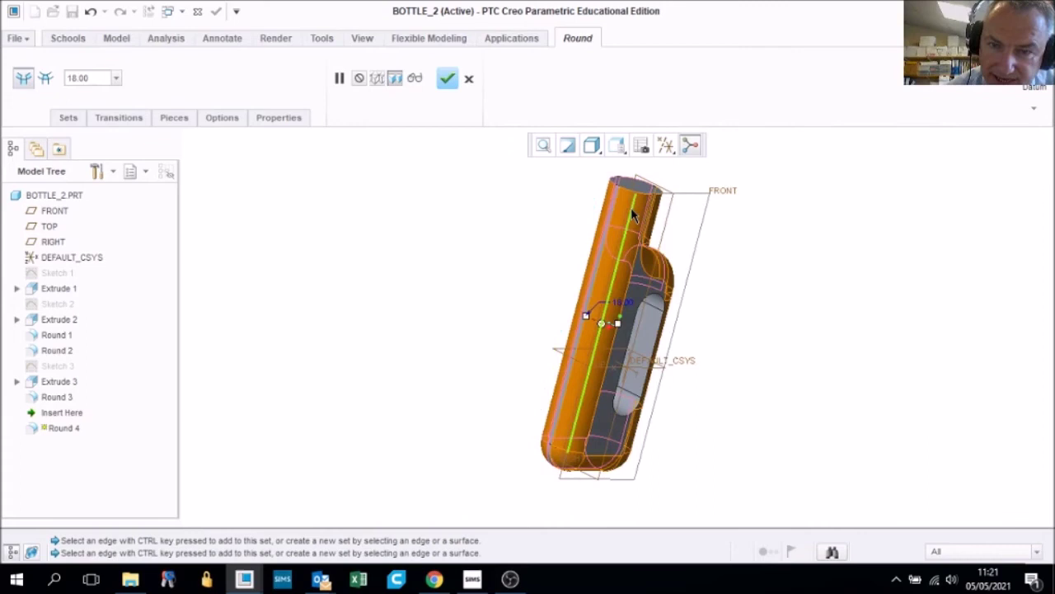
pyautogui.moveTo(591, 282); pyautogui.dragTo(473, 242, button='middle')
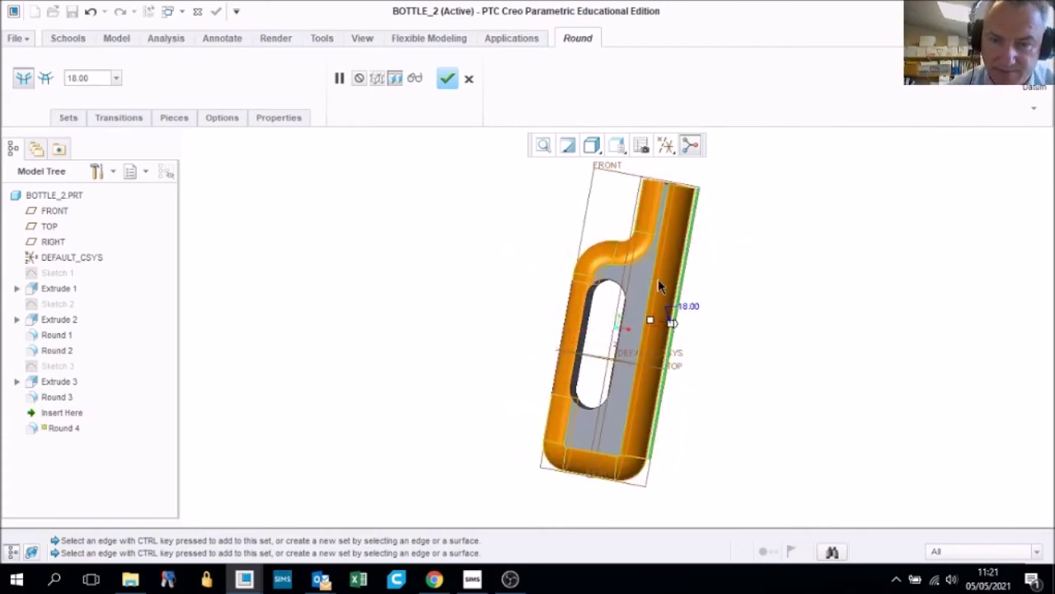
pyautogui.moveTo(657, 279); pyautogui.dragTo(643, 283, button='middle')
pyautogui.click(447, 80)
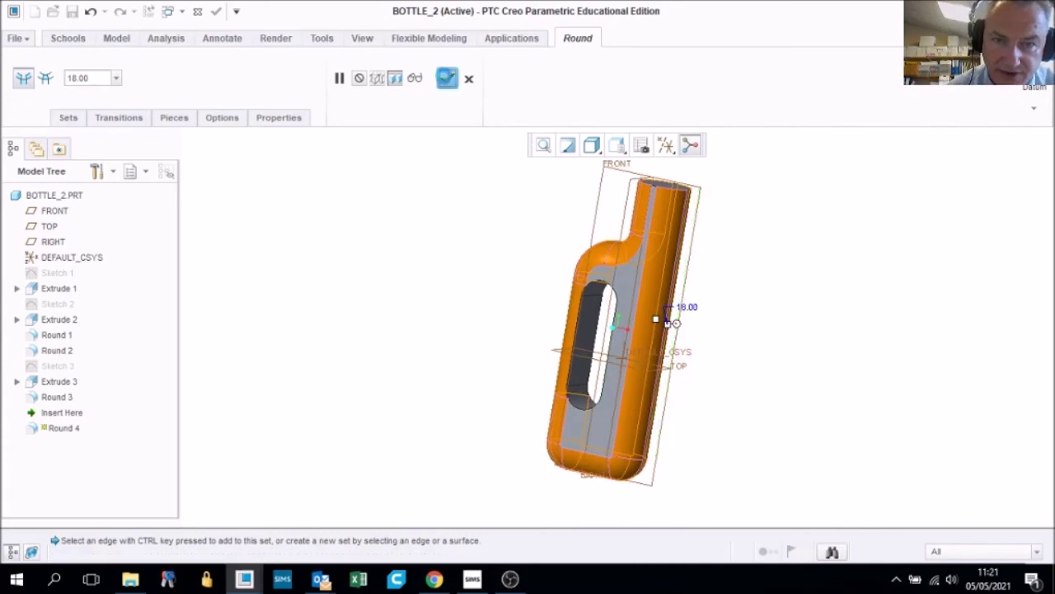
pyautogui.click(18, 38)
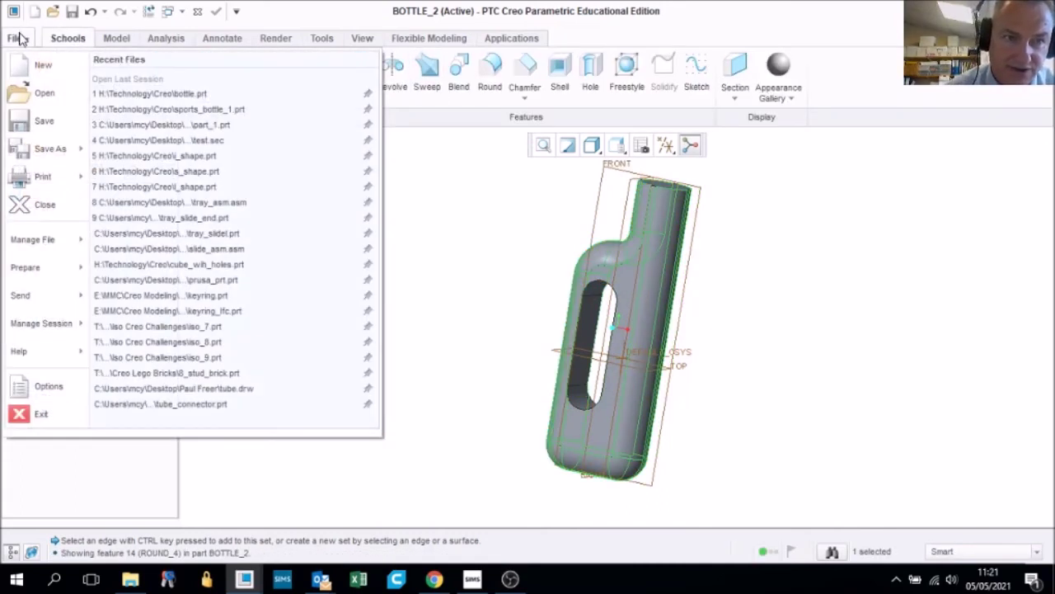
pyautogui.click(19, 38)
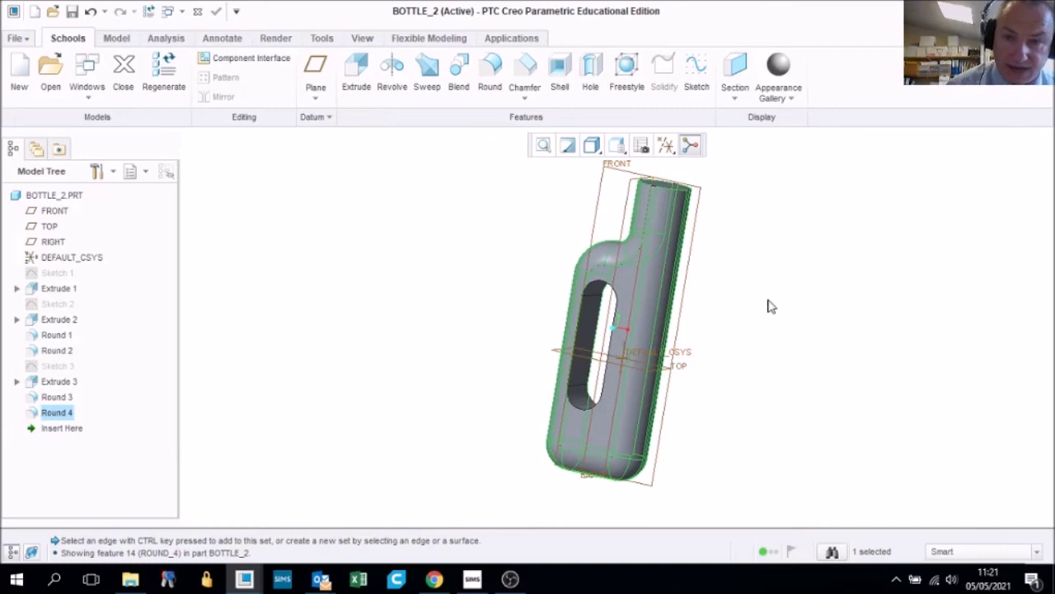
# - Start a round with a 10 mm radius on the edge loop of the handle slot
pyautogui.moveTo(621, 270); pyautogui.dragTo(641, 289, button='middle')
pyautogui.scroll(3, 635, 288)
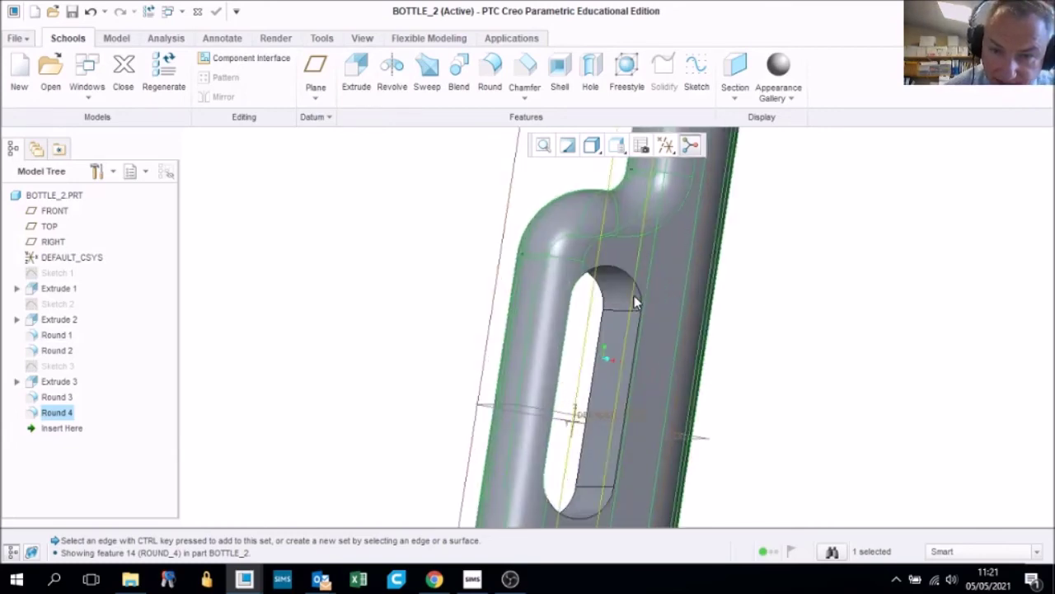
pyautogui.moveTo(628, 279); pyautogui.dragTo(558, 256, button='middle')
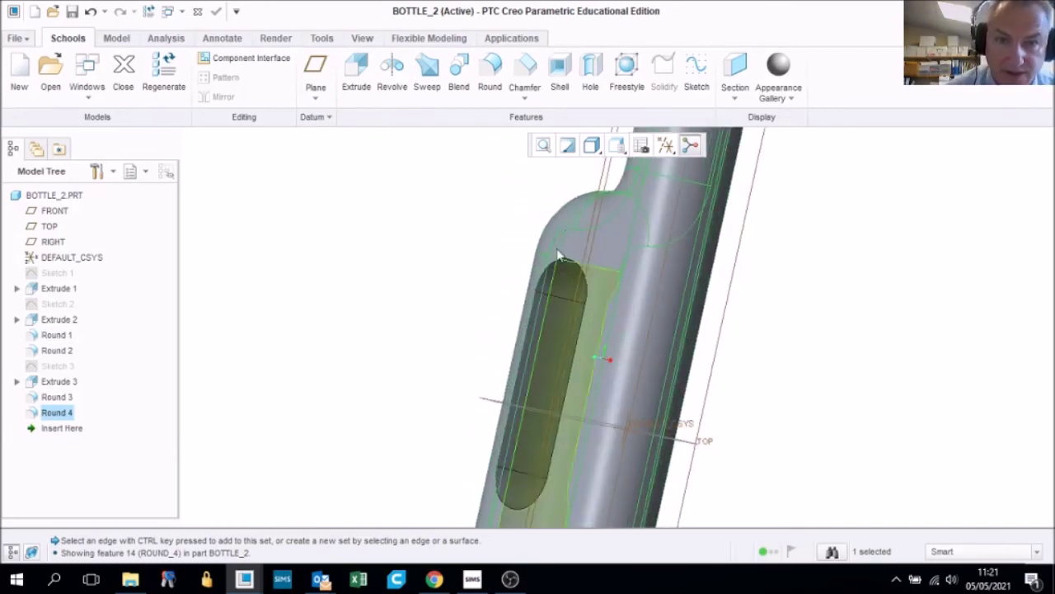
pyautogui.click(490, 70)
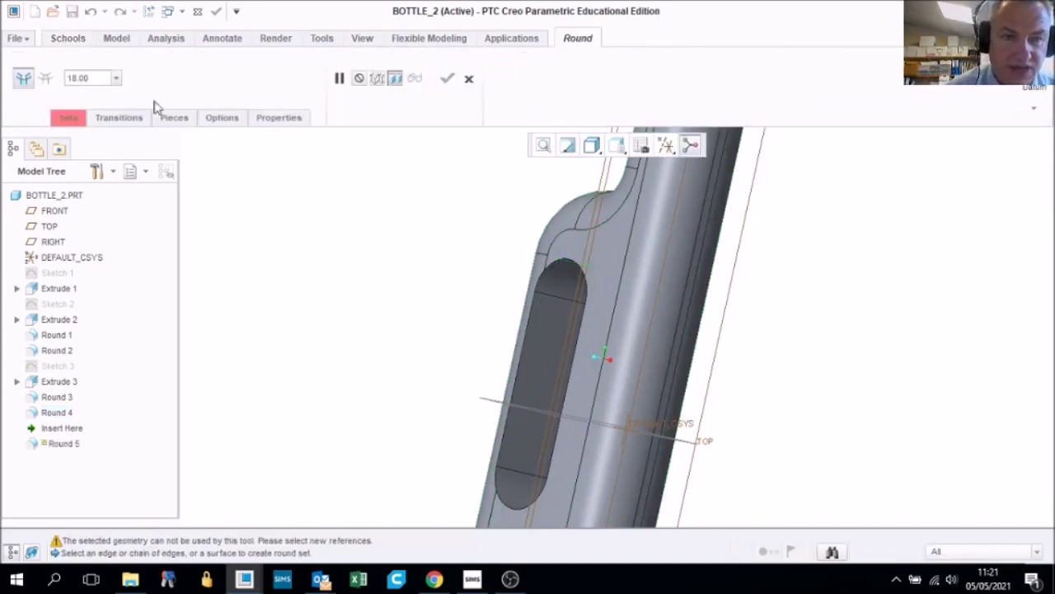
pyautogui.doubleClick(87, 79)
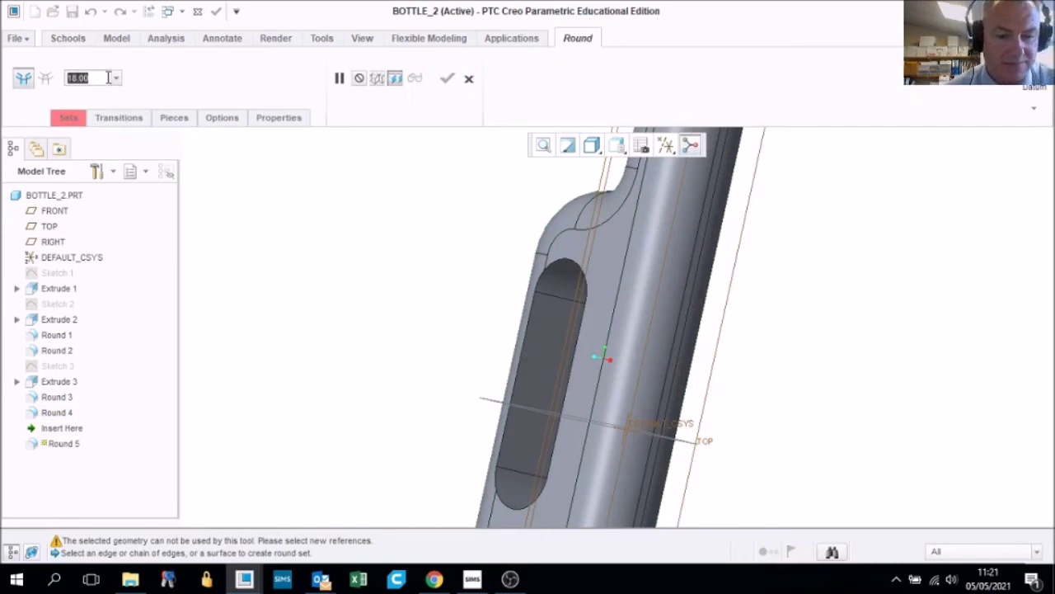
pyautogui.write('10')
pyautogui.press('Return')
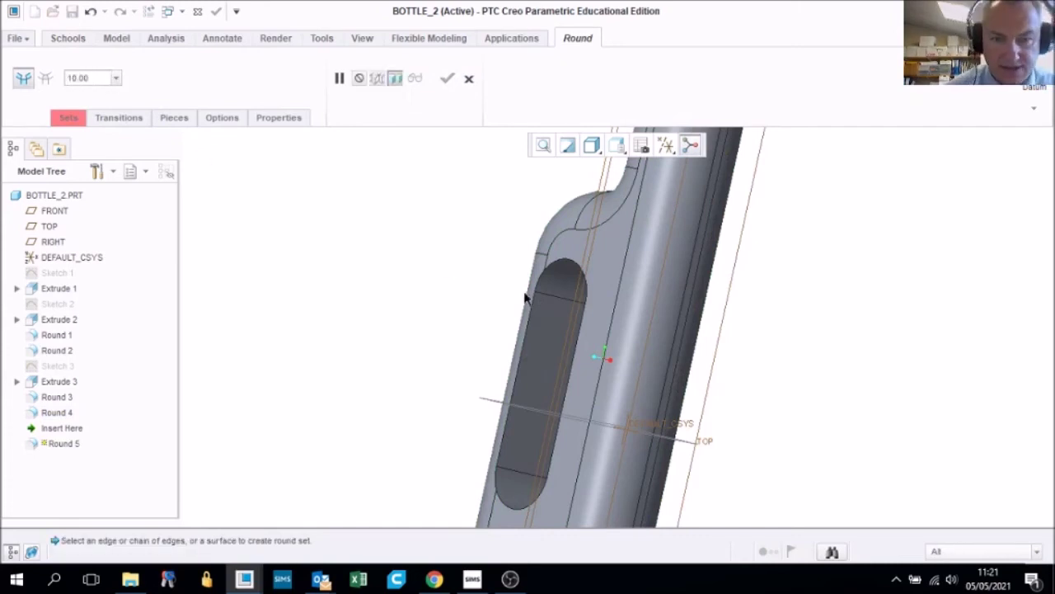
pyautogui.moveTo(533, 305); pyautogui.dragTo(546, 316, button='middle')
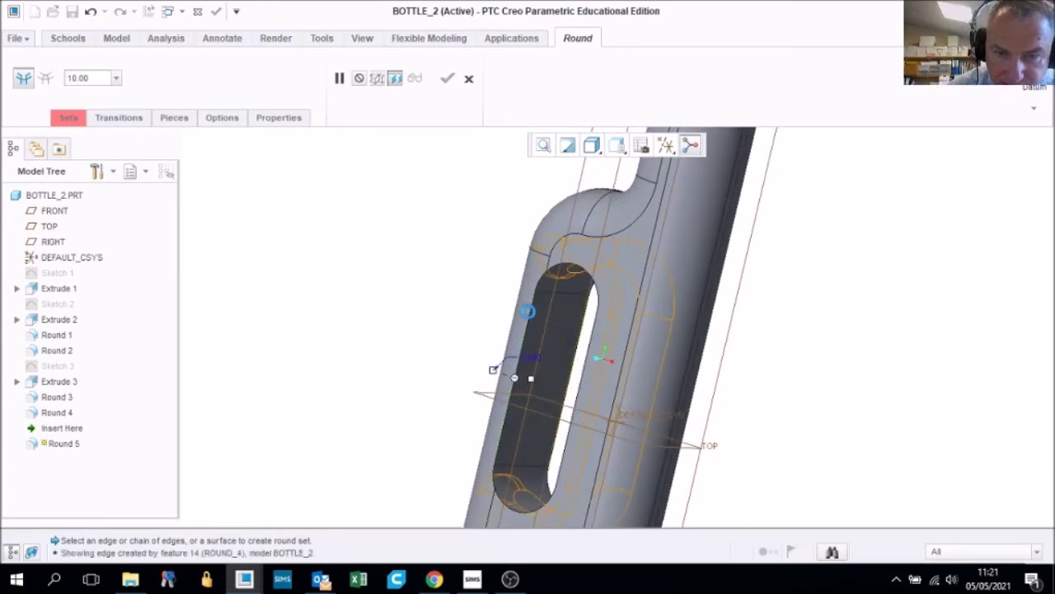
pyautogui.click(531, 316)
pyautogui.moveTo(536, 314); pyautogui.dragTo(611, 349, button='middle')
pyautogui.scroll(-4, 584, 345)
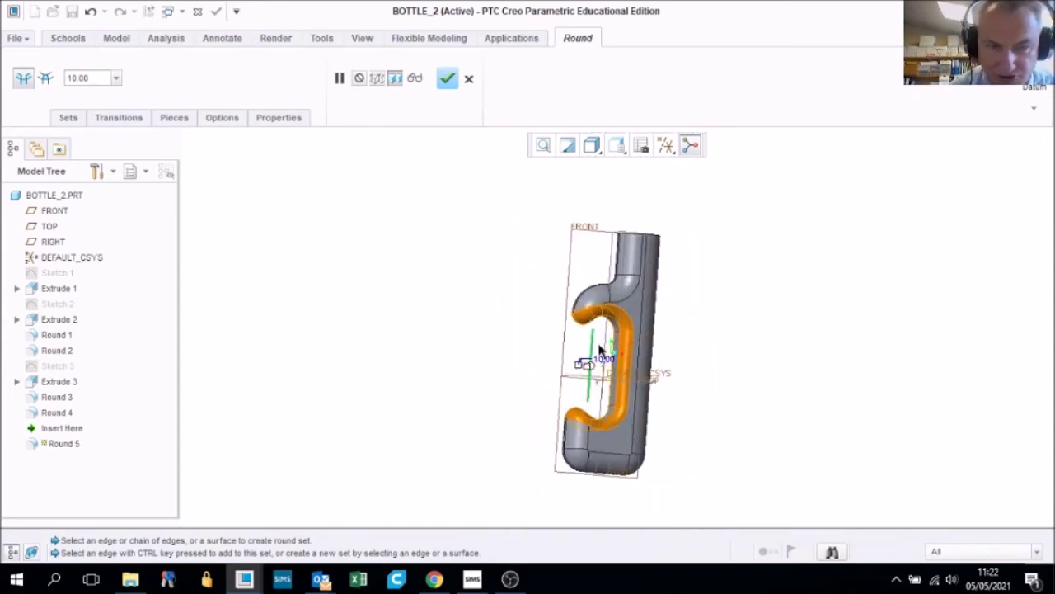
# - Set the radius of the handle slot's edge round to 8 mm
pyautogui.moveTo(89, 78); pyautogui.dragTo(77, 76)
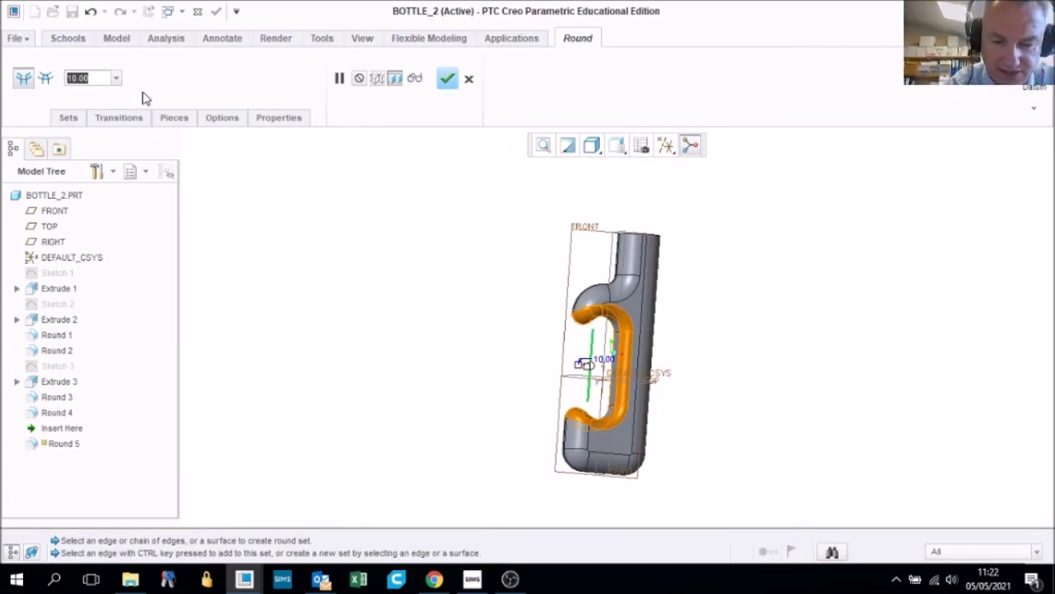
pyautogui.write('8')
pyautogui.press('Return')
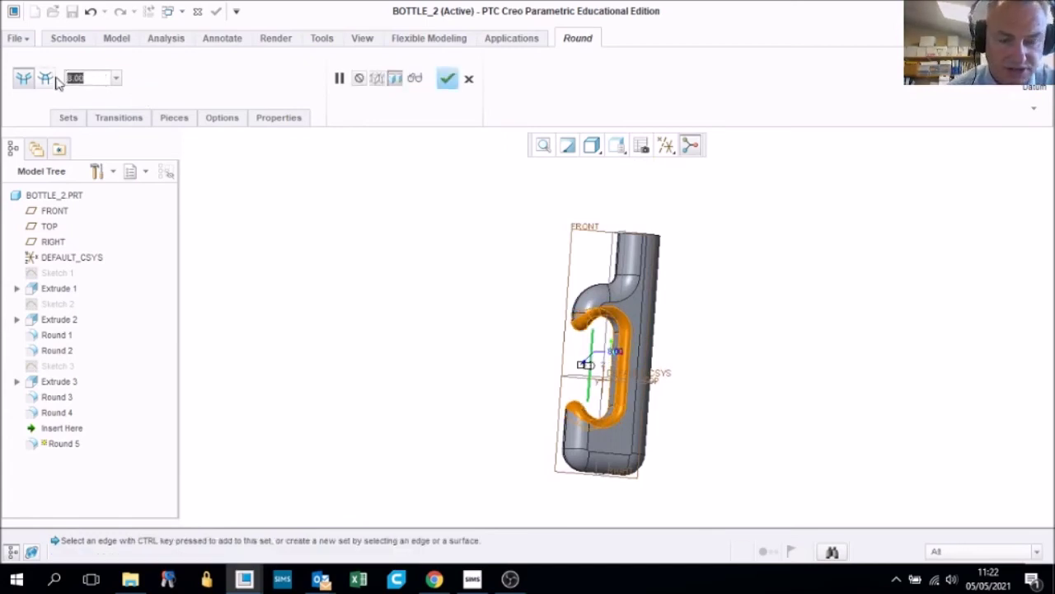
# - Set the handle slot round's radius to 5 mm, then round the slot's edge loop on the opposite face and finish the feature
pyautogui.write('5')
pyautogui.press('Return')
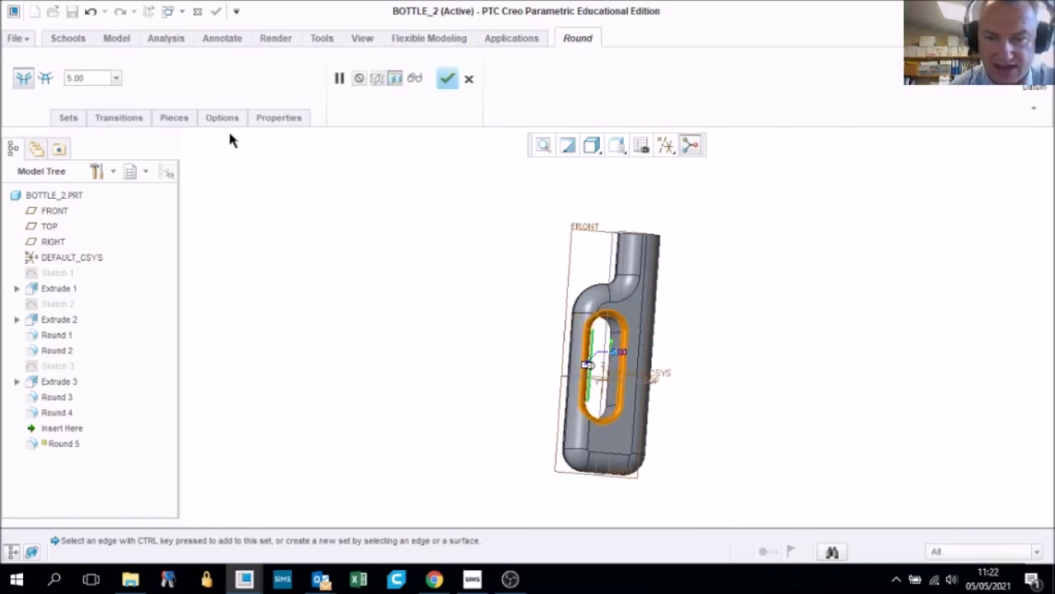
pyautogui.moveTo(577, 334); pyautogui.dragTo(719, 421, button='middle')
pyautogui.moveTo(637, 376); pyautogui.dragTo(675, 375, button='middle')
pyautogui.scroll(-3, 673, 375)
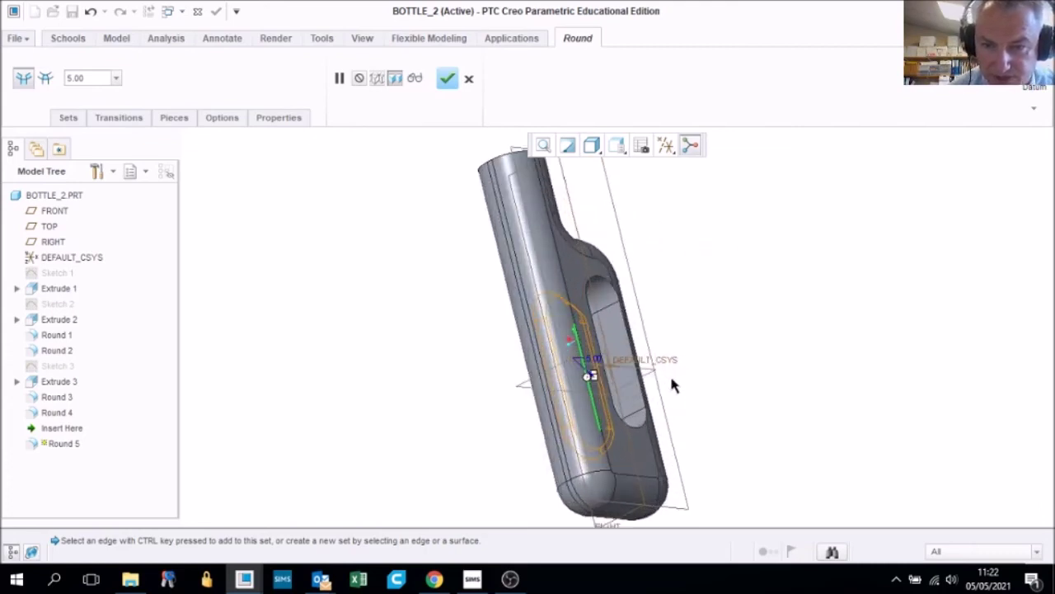
pyautogui.click(617, 317)
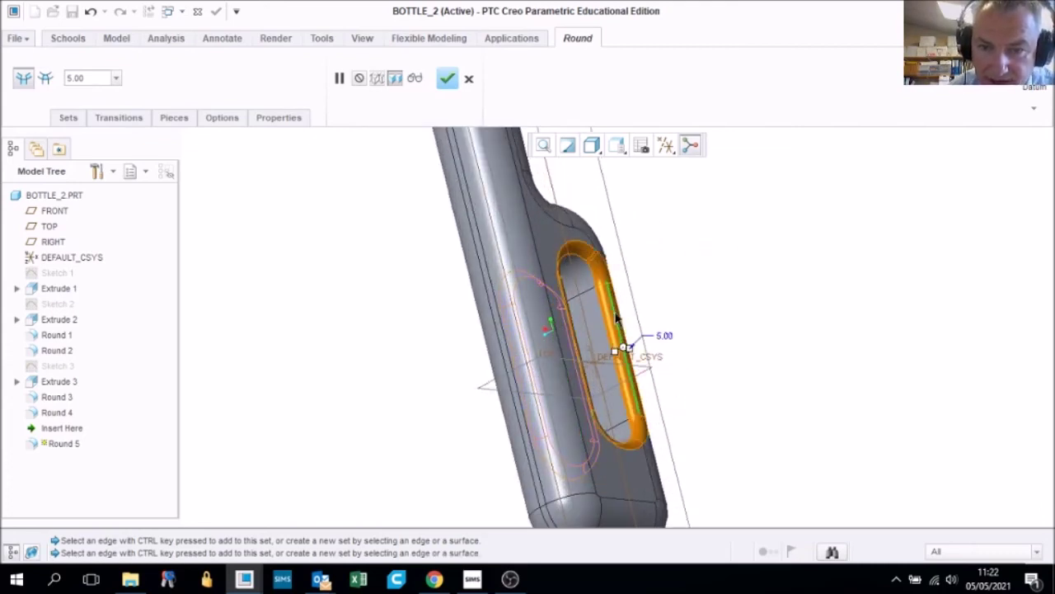
pyautogui.moveTo(631, 324); pyautogui.dragTo(437, 216, button='middle')
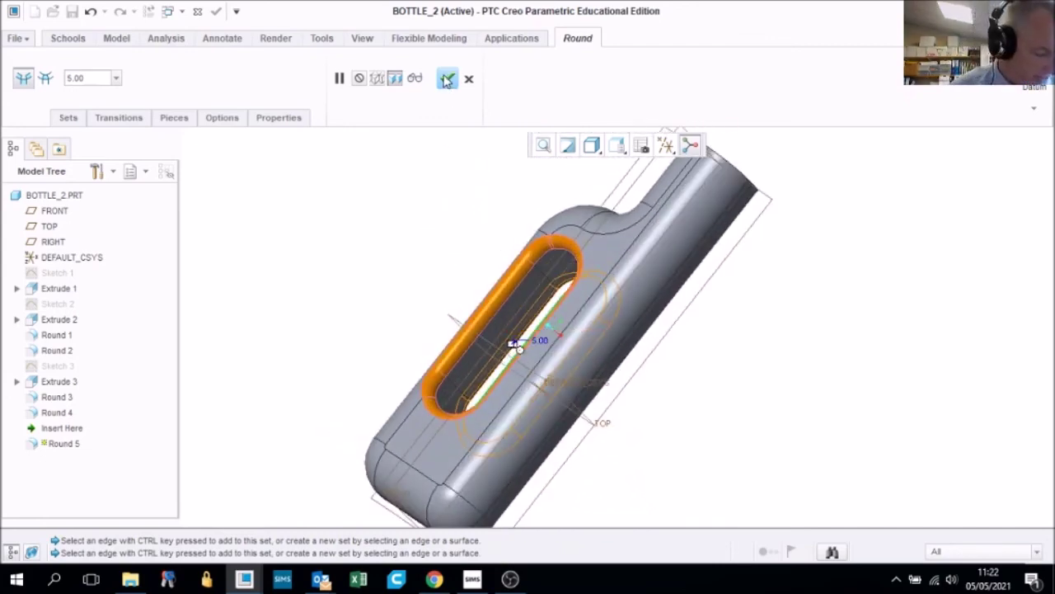
pyautogui.click(445, 79)
# - Start a Shell with the flat end face of the bottle's neck as the surface to remove
pyautogui.moveTo(671, 257); pyautogui.dragTo(432, 415, button='middle')
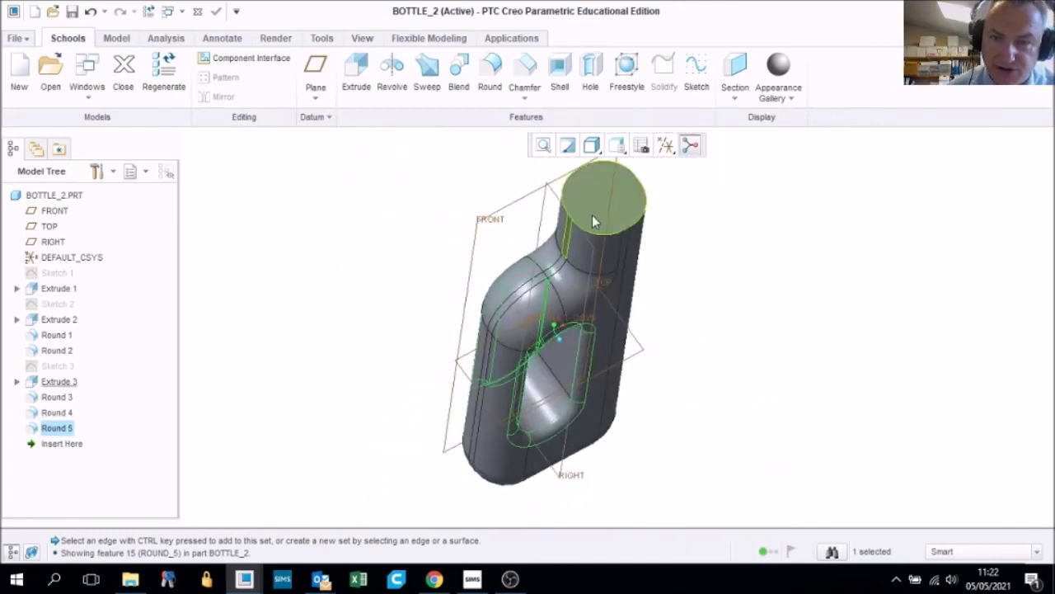
pyautogui.scroll(5, 643, 193)
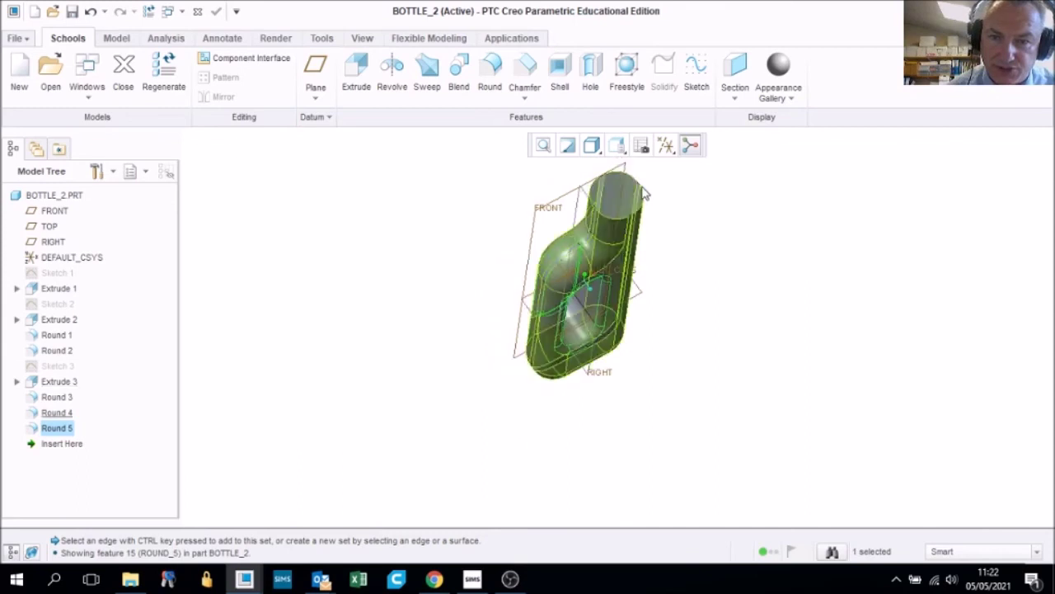
pyautogui.scroll(-5, 647, 180)
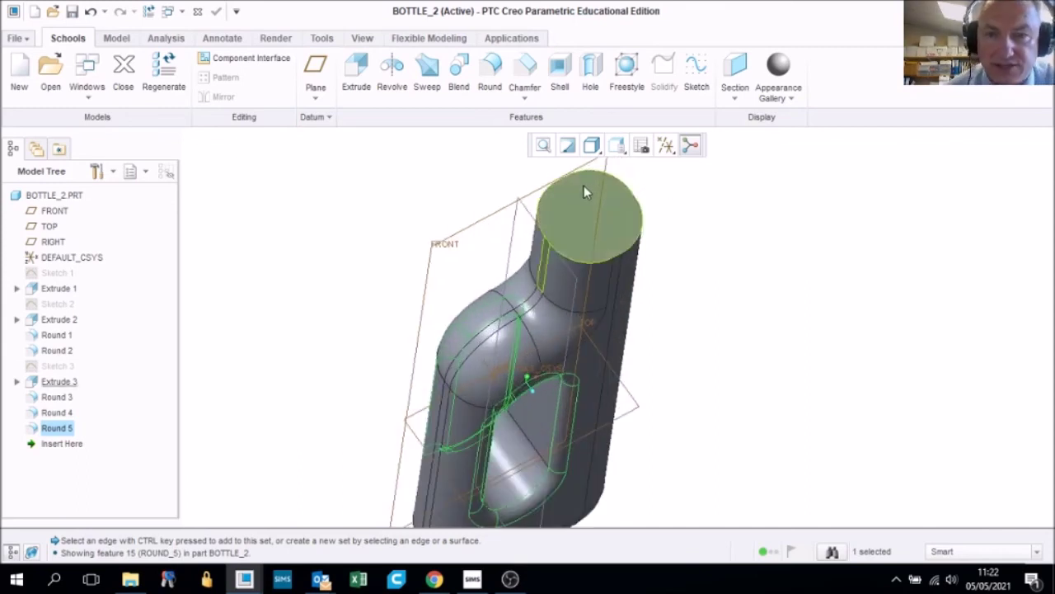
pyautogui.click(565, 202)
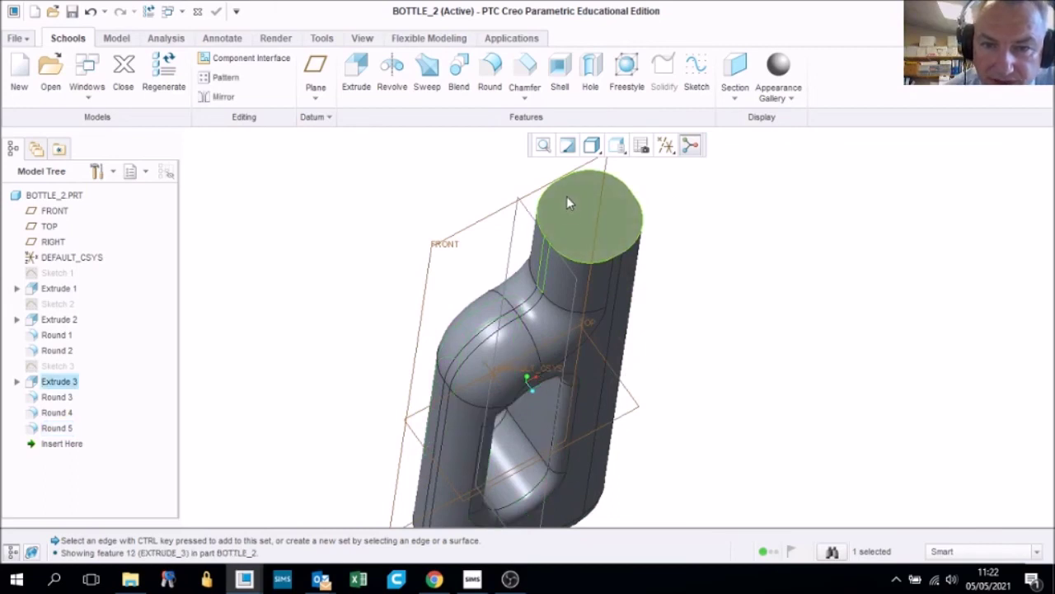
pyautogui.click(567, 195)
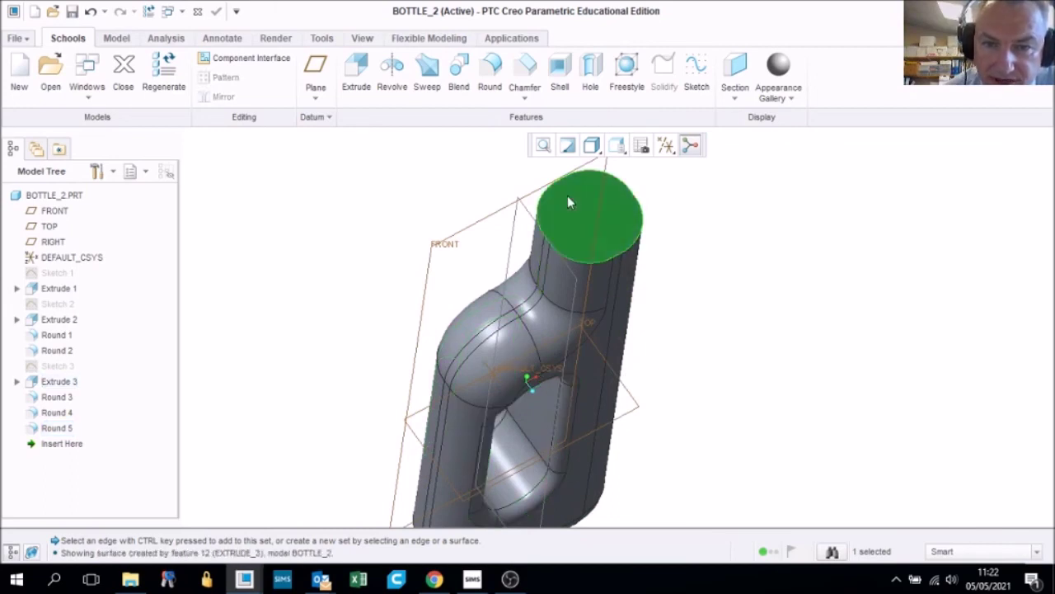
pyautogui.click(560, 70)
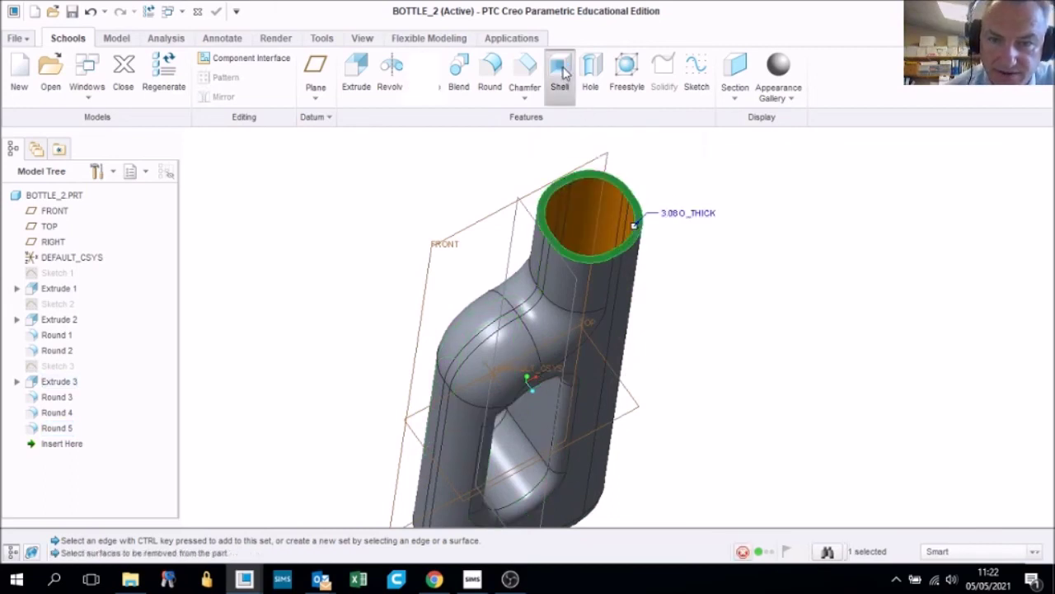
# - Set the shell's wall thickness to 2 mm and finish the feature
pyautogui.moveTo(530, 236); pyautogui.dragTo(609, 284, button='middle')
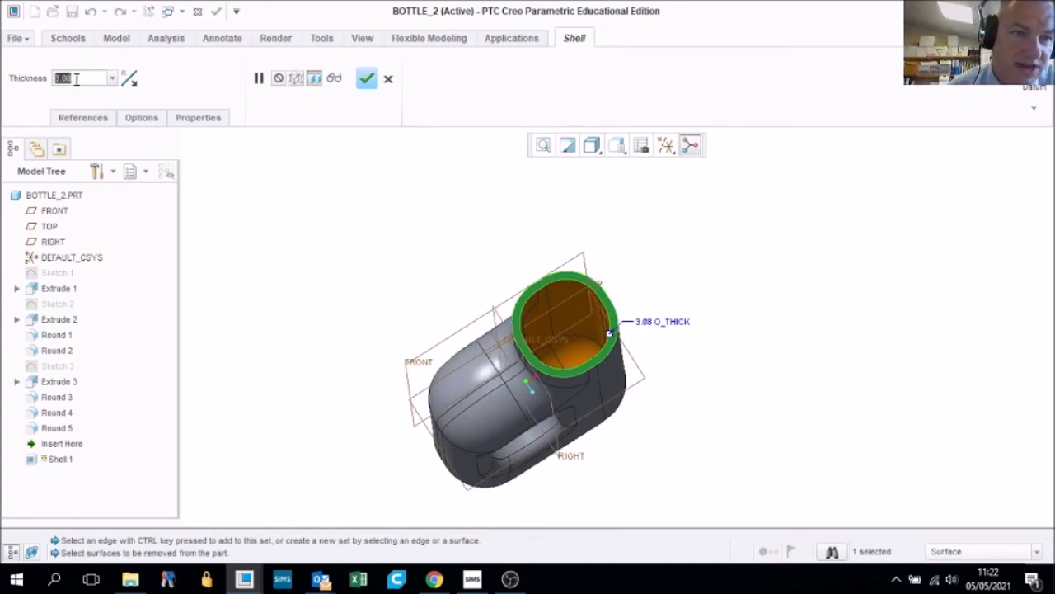
pyautogui.write('2')
pyautogui.press('Return')
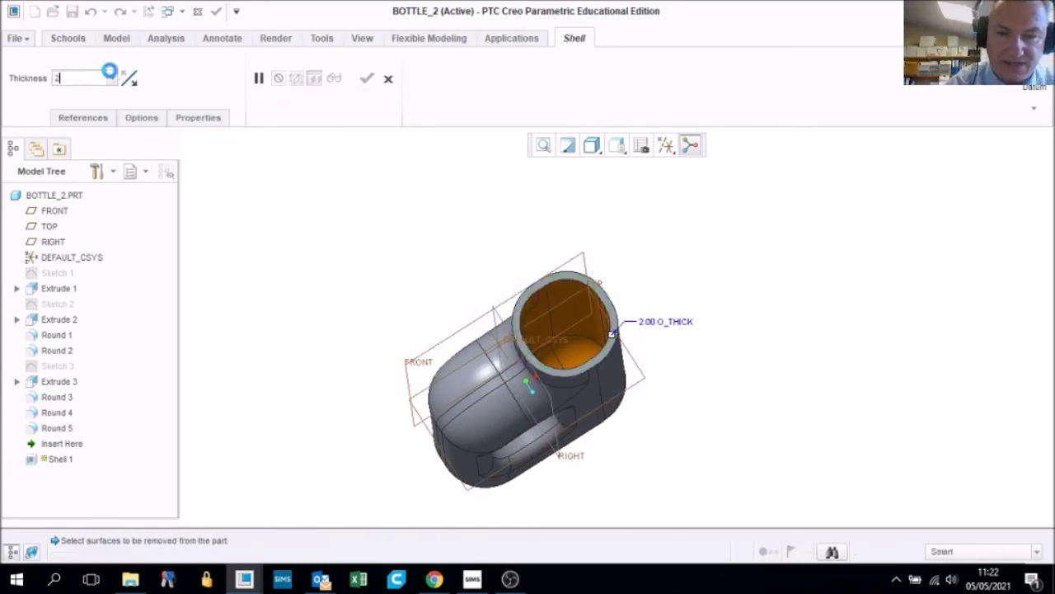
pyautogui.moveTo(495, 396); pyautogui.dragTo(470, 369, button='middle')
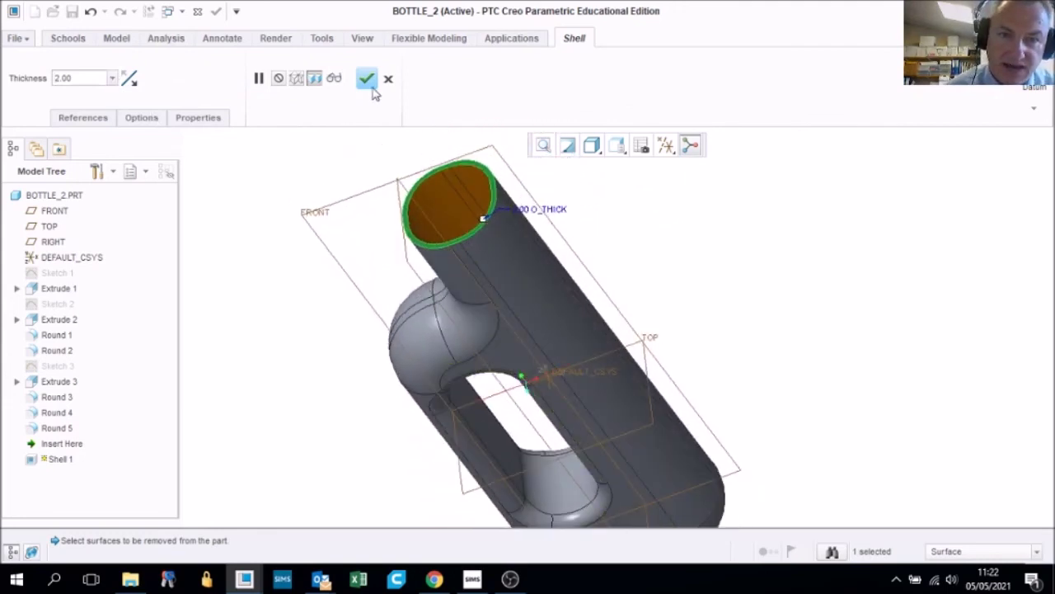
pyautogui.click(367, 83)
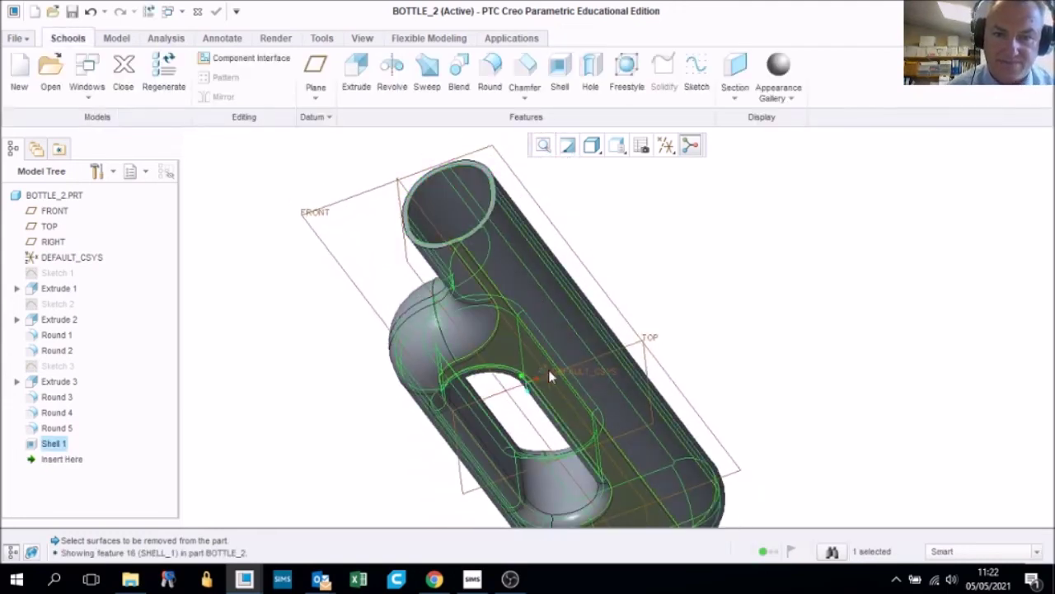